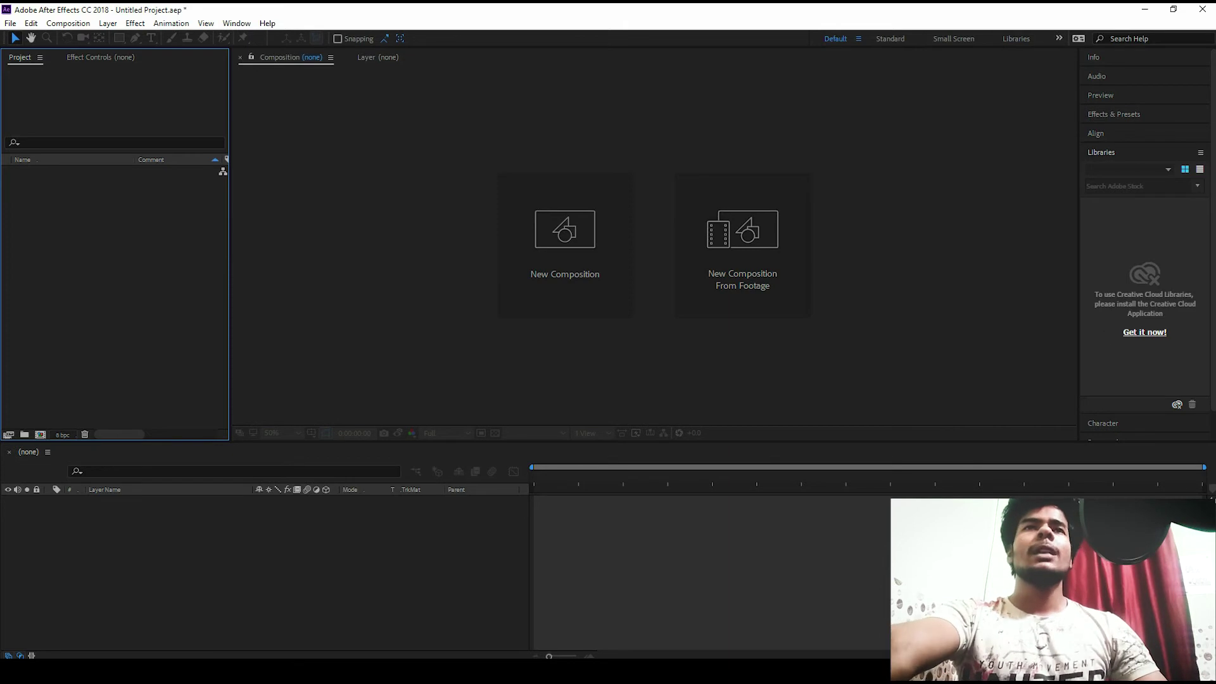
Create a new composition with the HDTV 1080 24 preset and set its preview resolution to Half
left_click(570, 288)
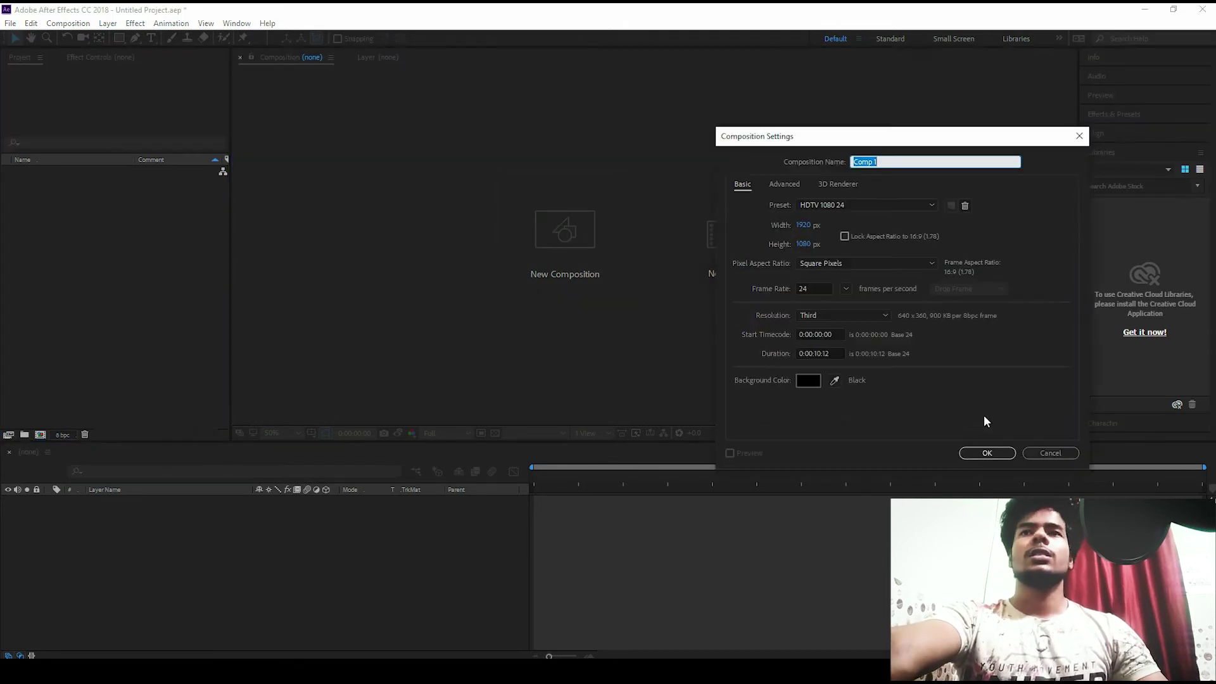
left_click(989, 453)
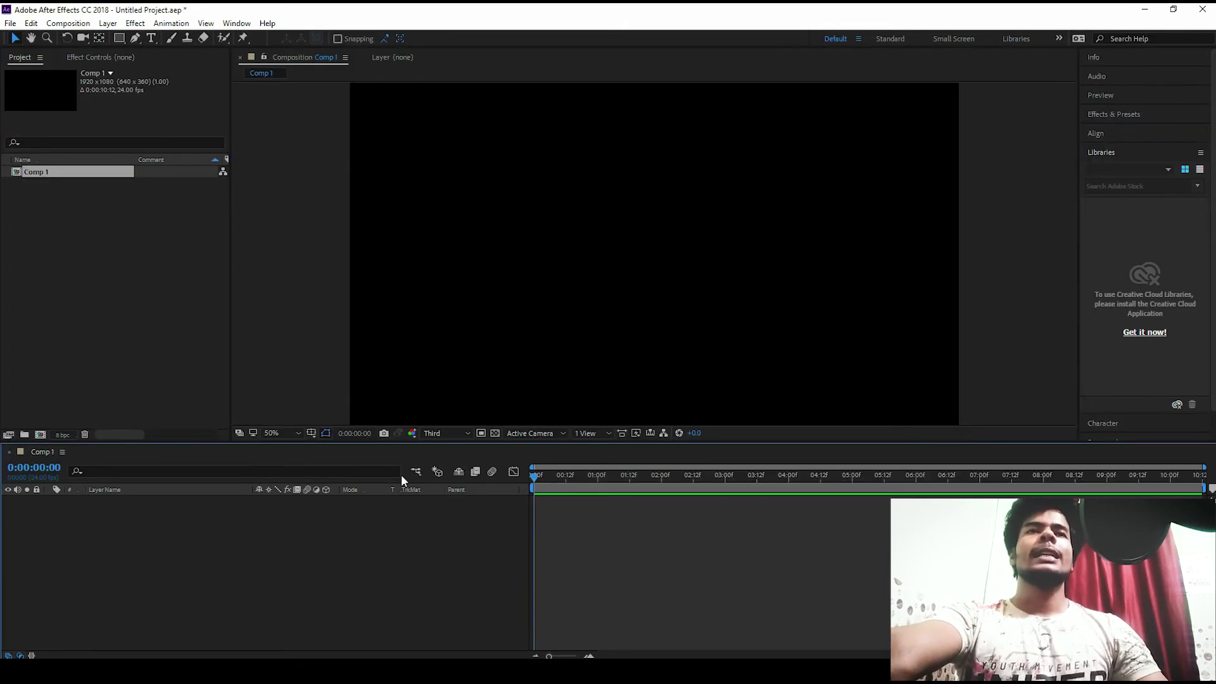
left_click(440, 433)
left_click(447, 483)
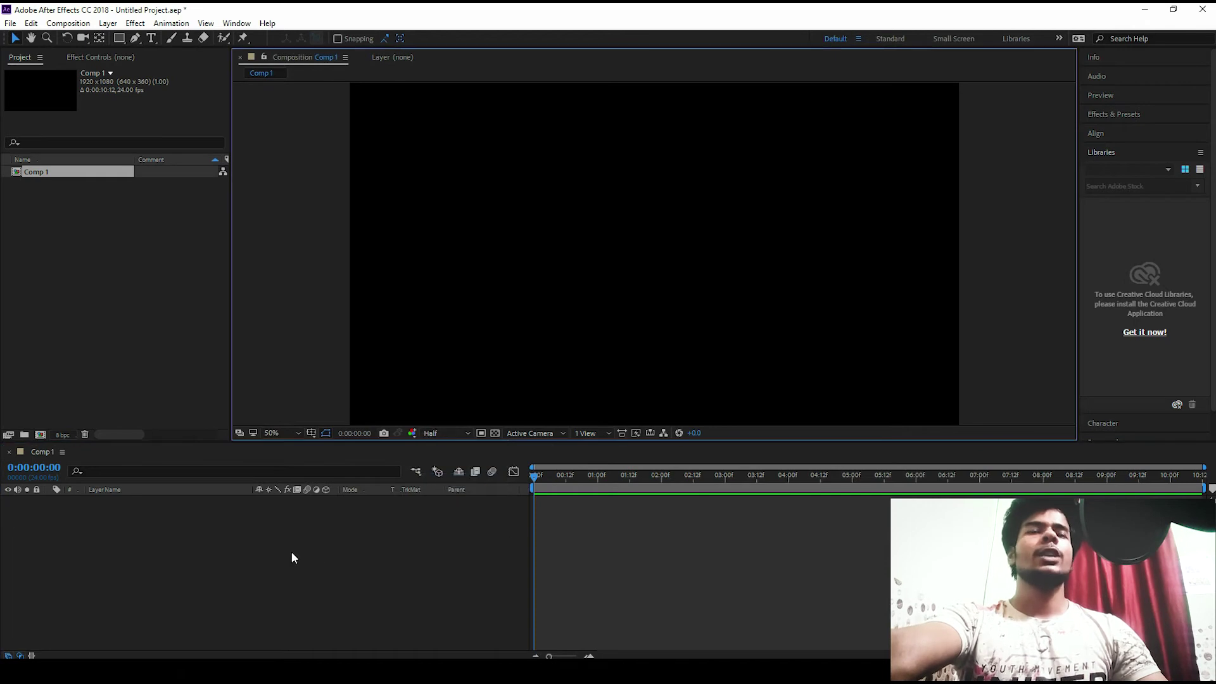
Create a black full-size solid layer named "particular"
right_click(291, 552)
mouse_move(337, 412)
left_click(478, 446)
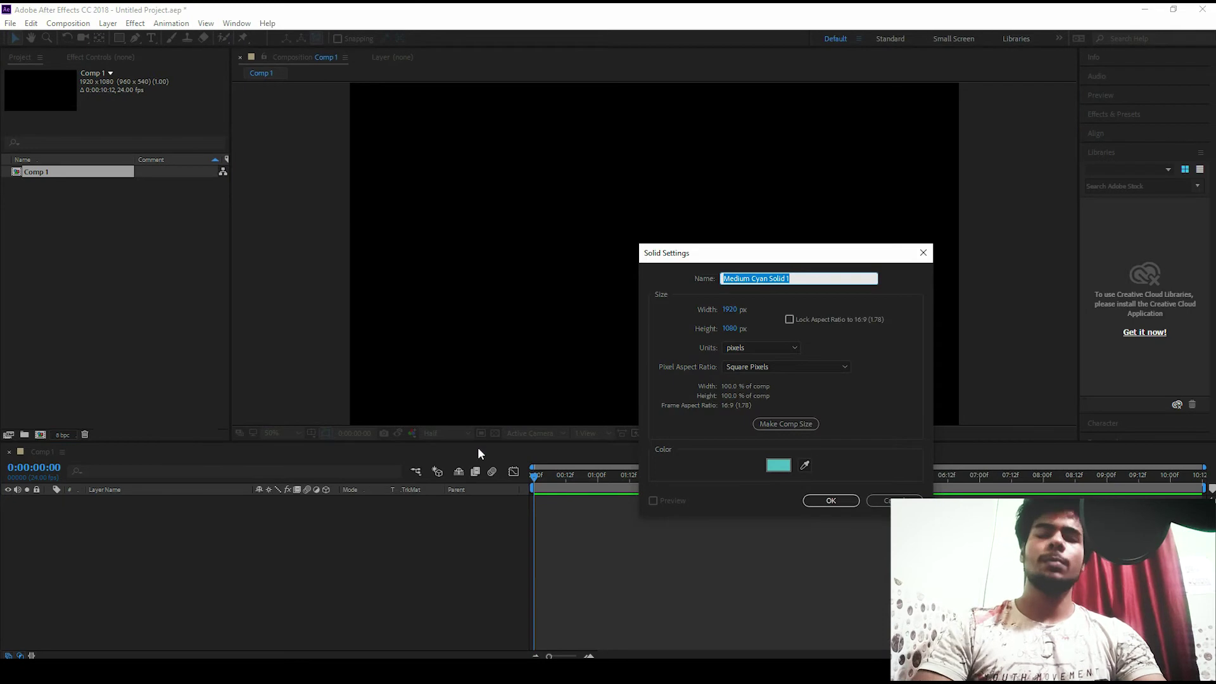
type("part")
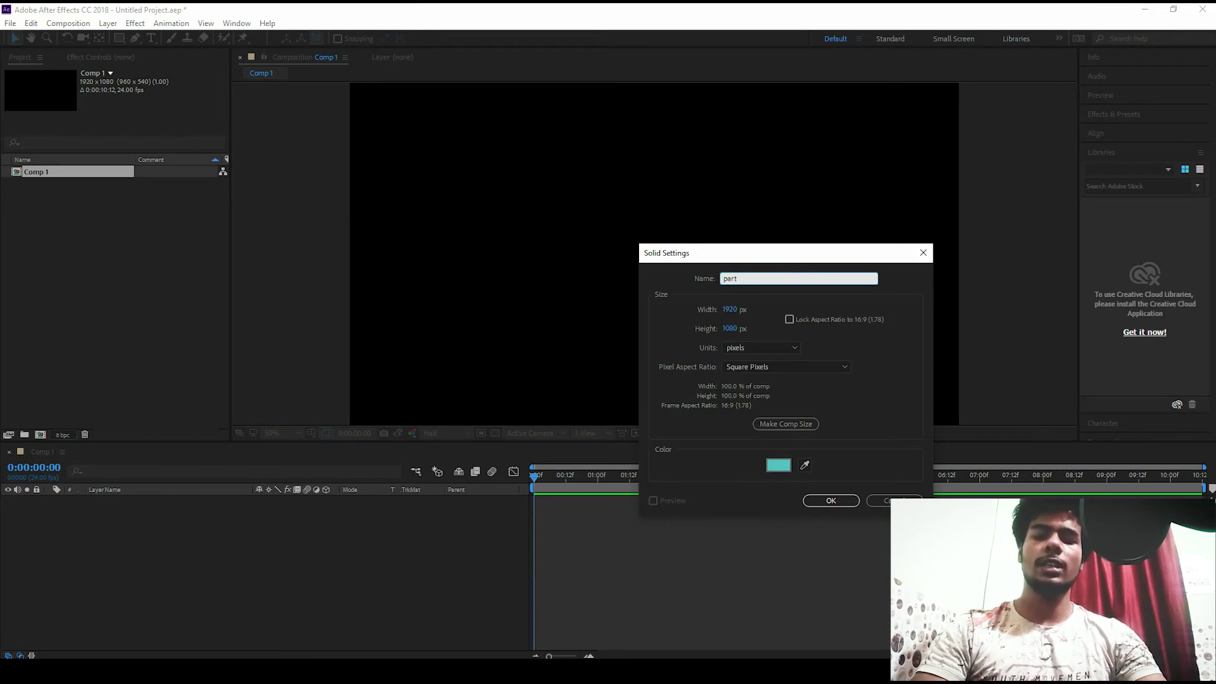
type("icular")
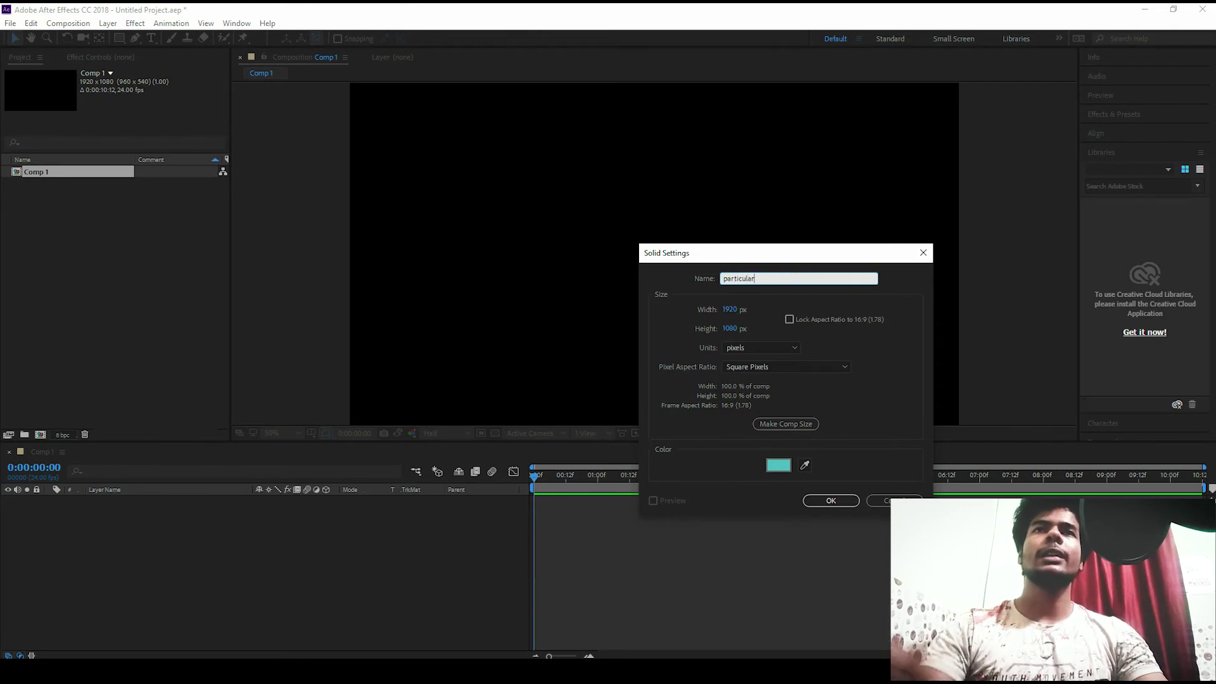
left_click(778, 466)
left_click(538, 611)
left_click(811, 451)
left_click(831, 501)
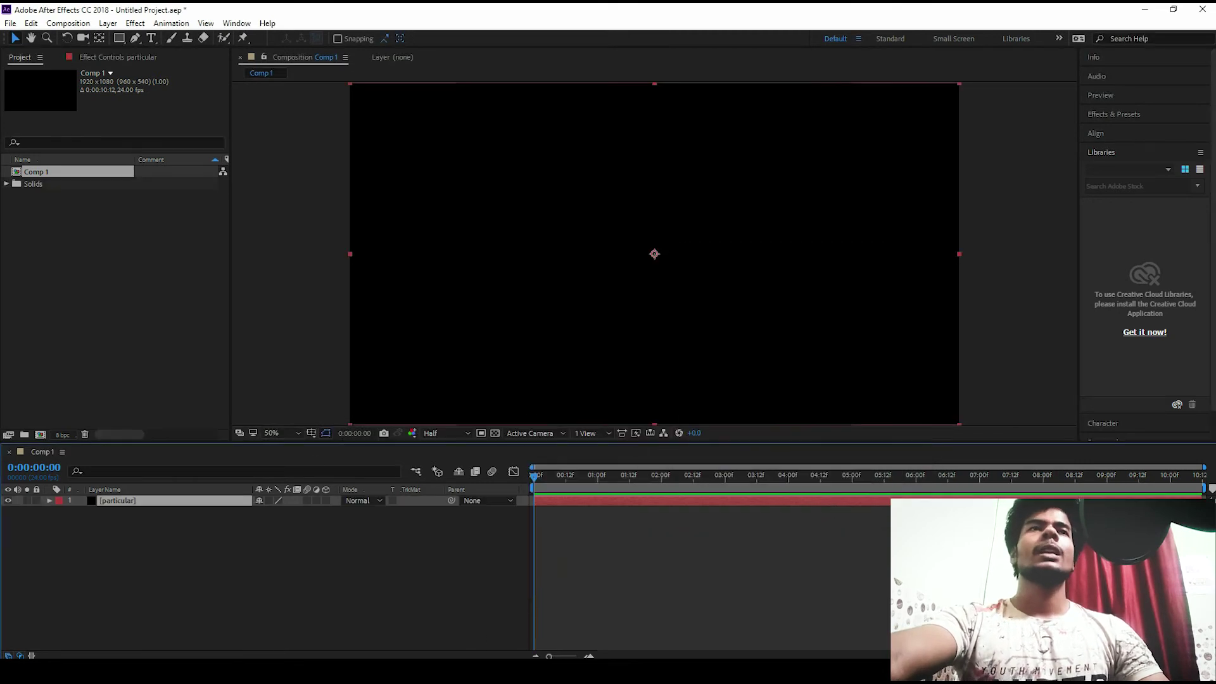
Apply the RG Trapcode Particular effect to the particular layer and scrub the timeline to 0:00:05:03
left_click(135, 23)
mouse_move(189, 300)
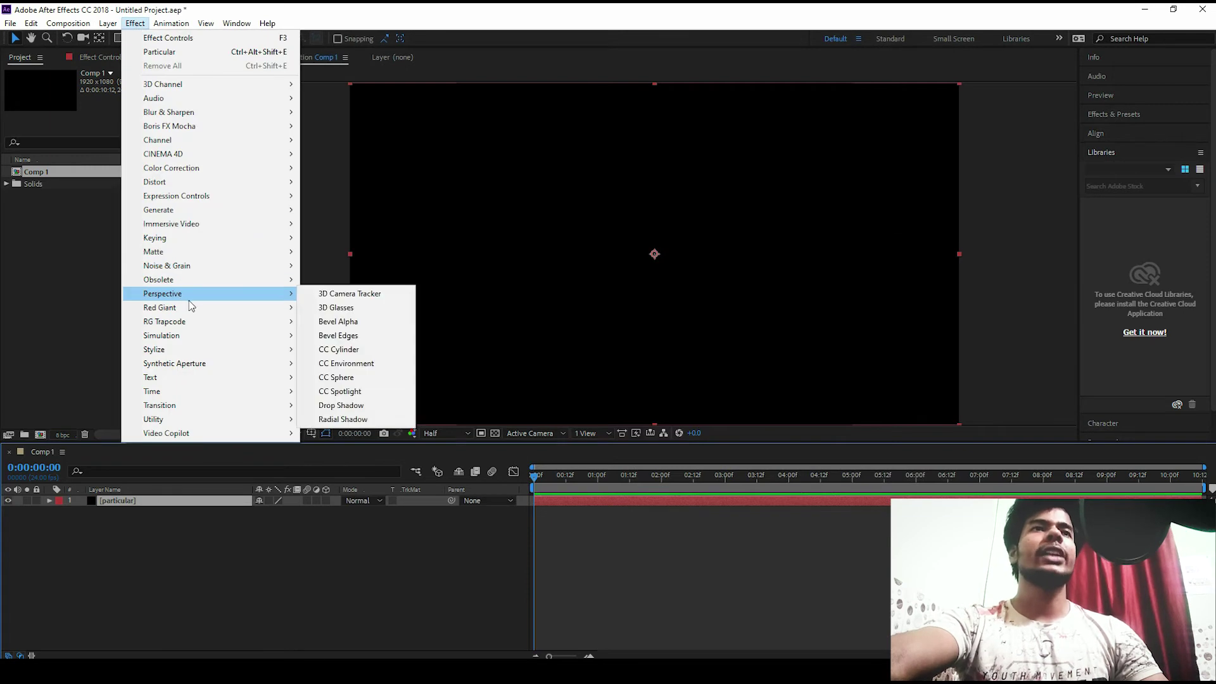
mouse_move(190, 321)
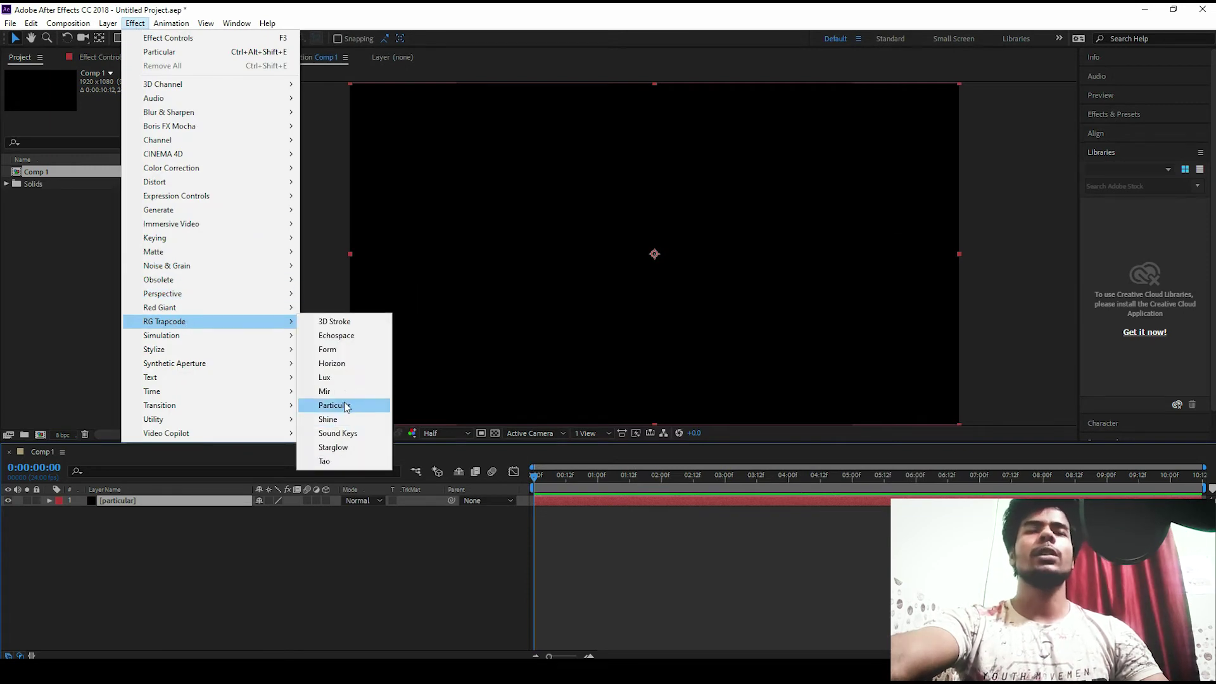
left_click(347, 406)
left_click(684, 477)
left_click_drag(677, 476, 860, 495)
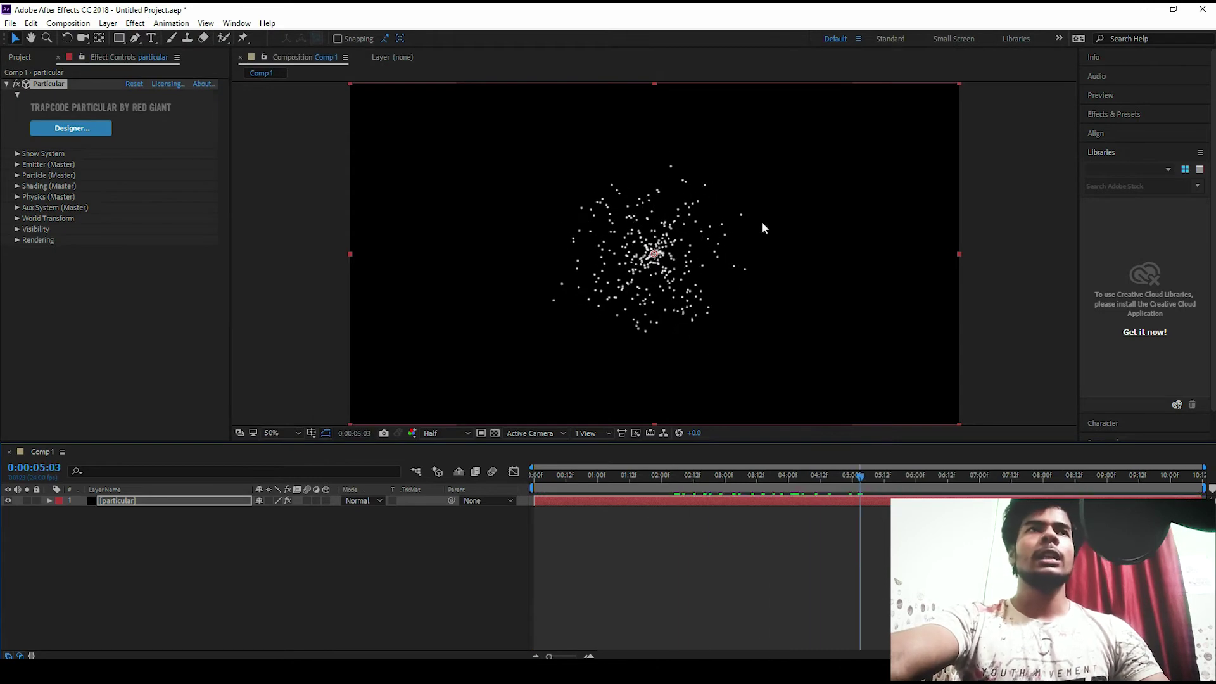
Set the Physics Model of the Particular effect to Bounce and expand its Bounce settings
left_click(16, 197)
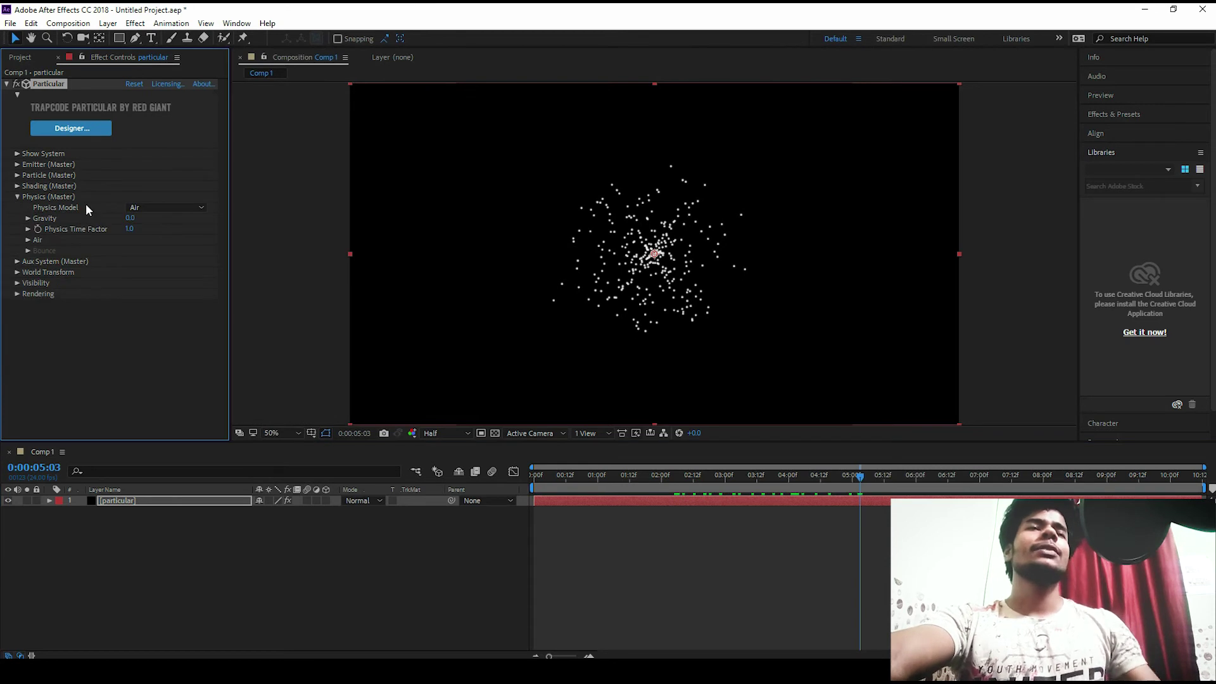
left_click(148, 207)
left_click(170, 264)
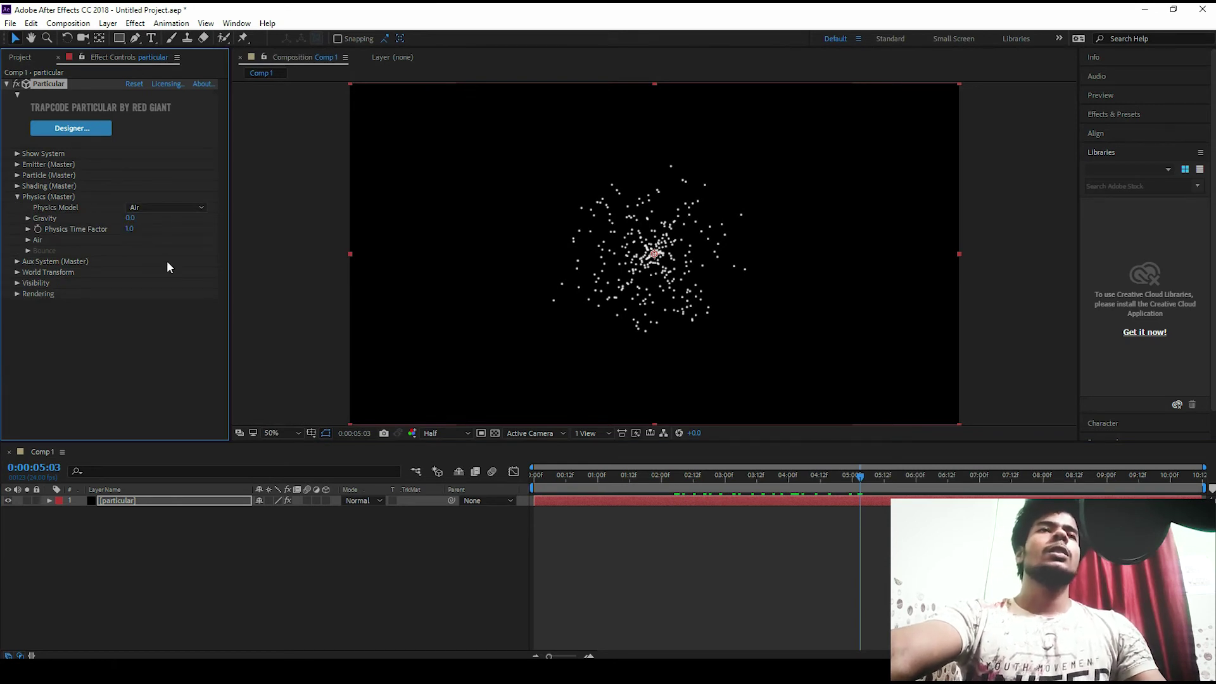
left_click(154, 209)
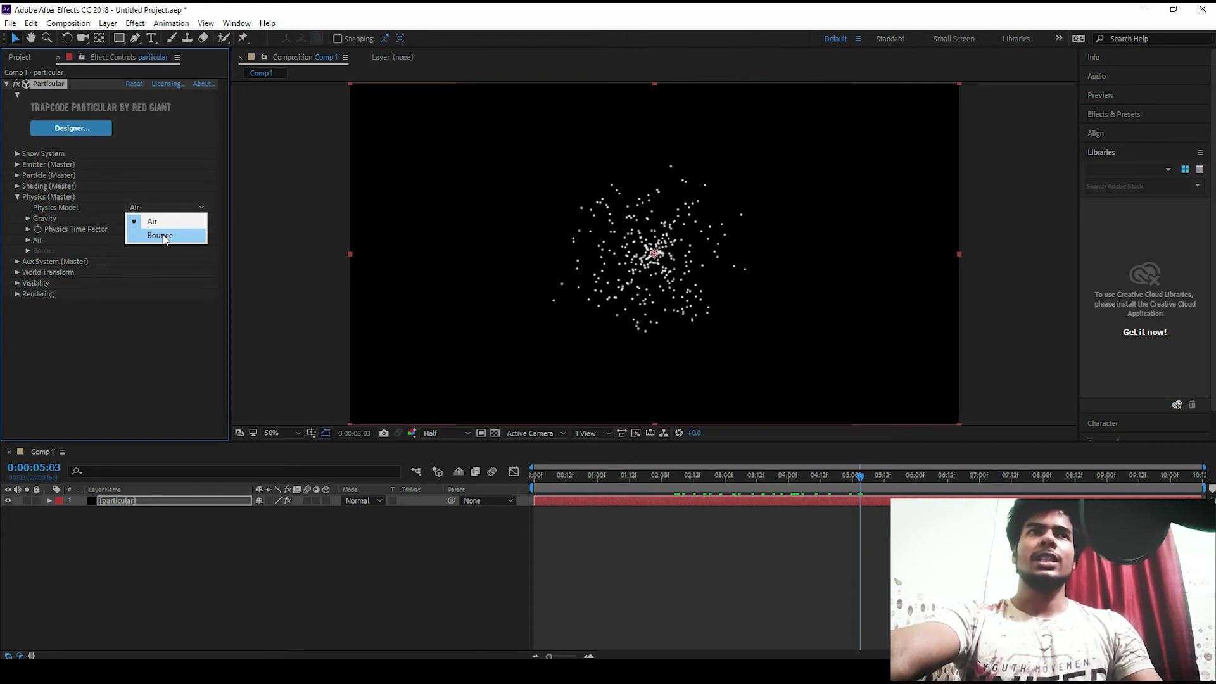
left_click(176, 255)
left_click(168, 207)
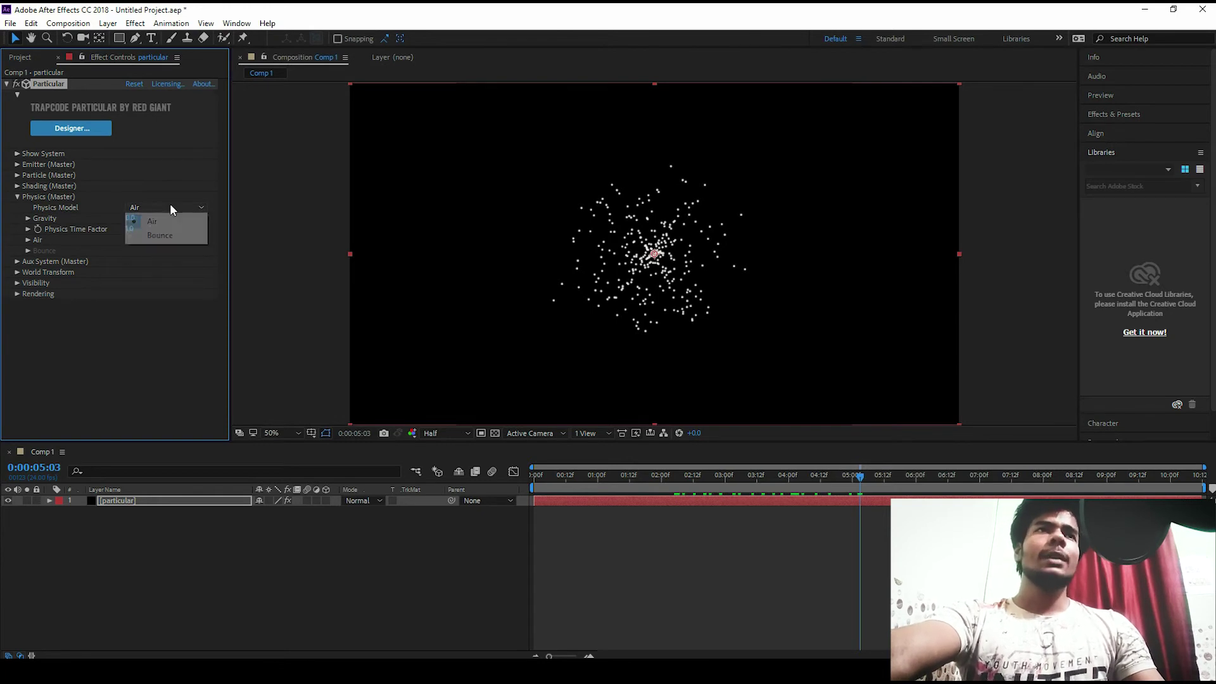
left_click(159, 235)
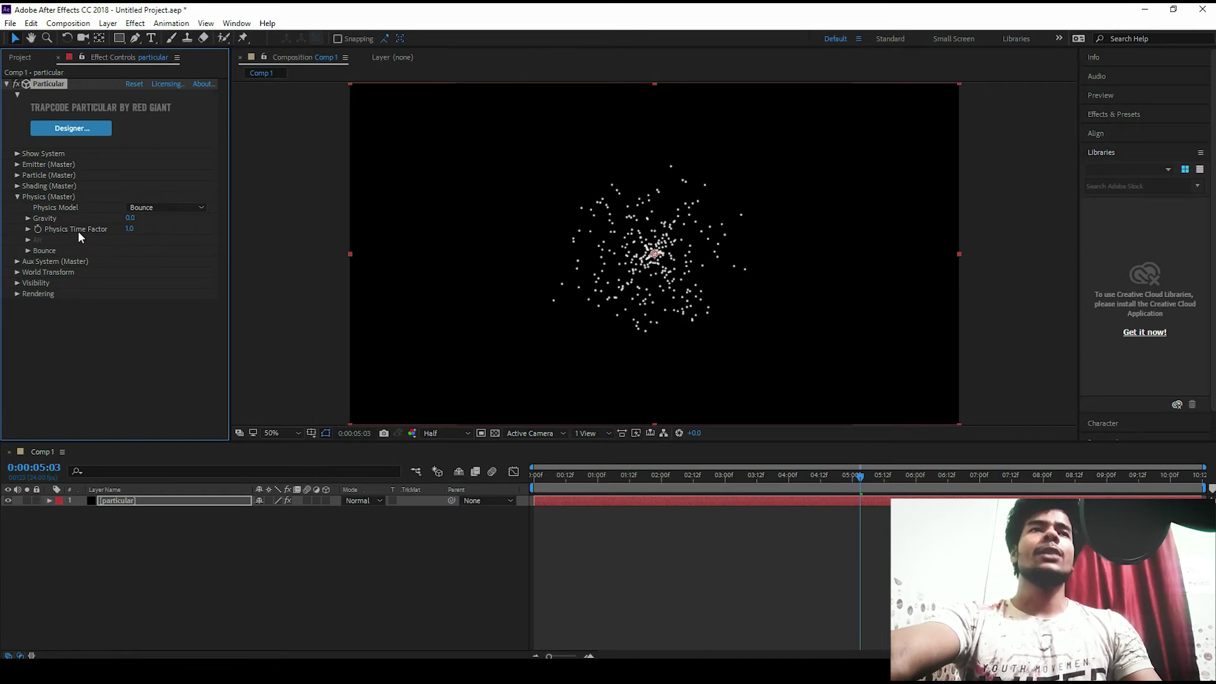
left_click(168, 208)
left_click(161, 222)
left_click(158, 210)
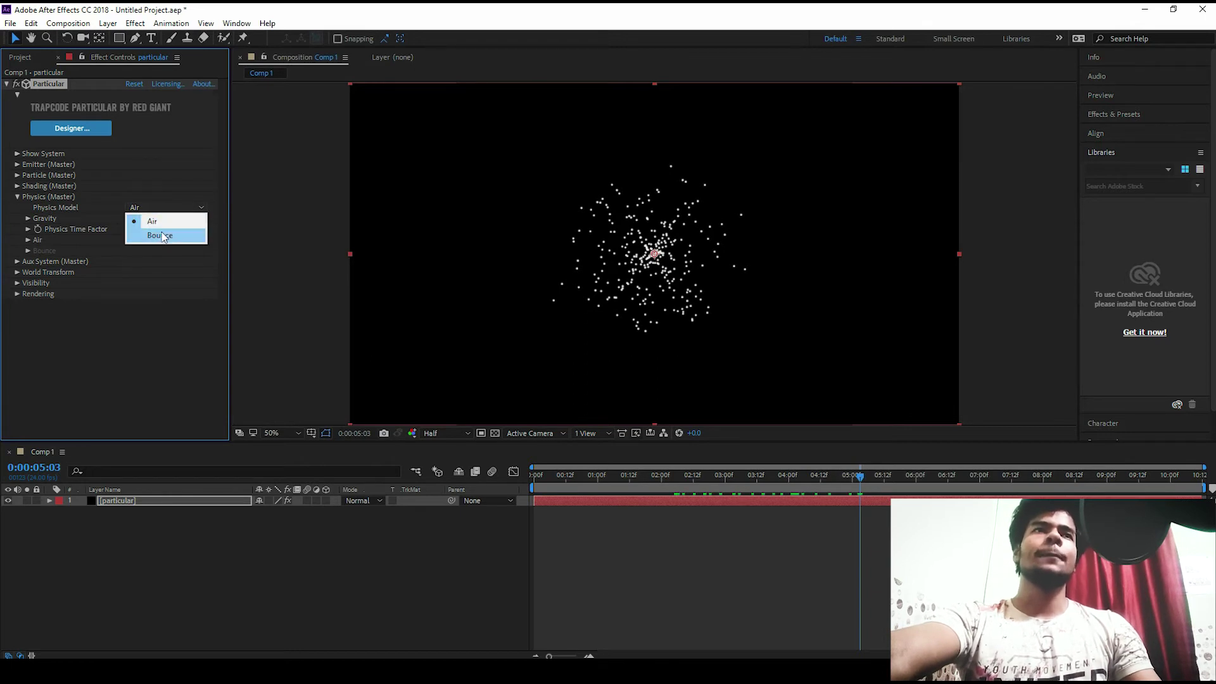
left_click(162, 236)
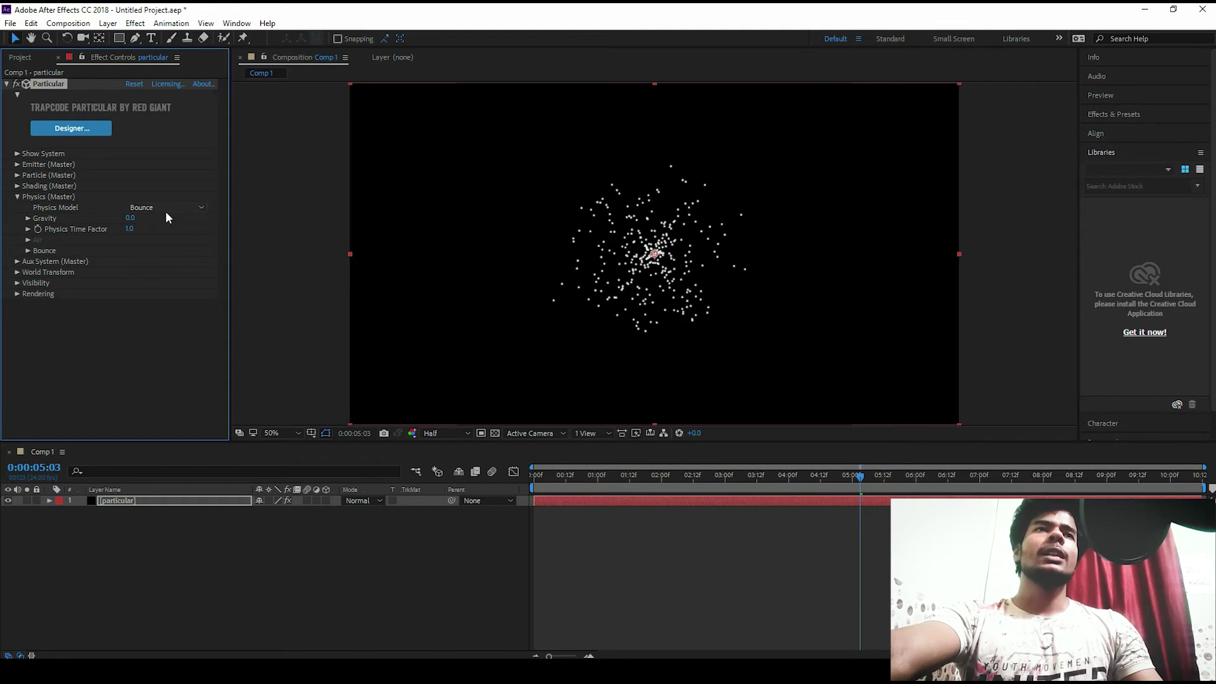
left_click(28, 250)
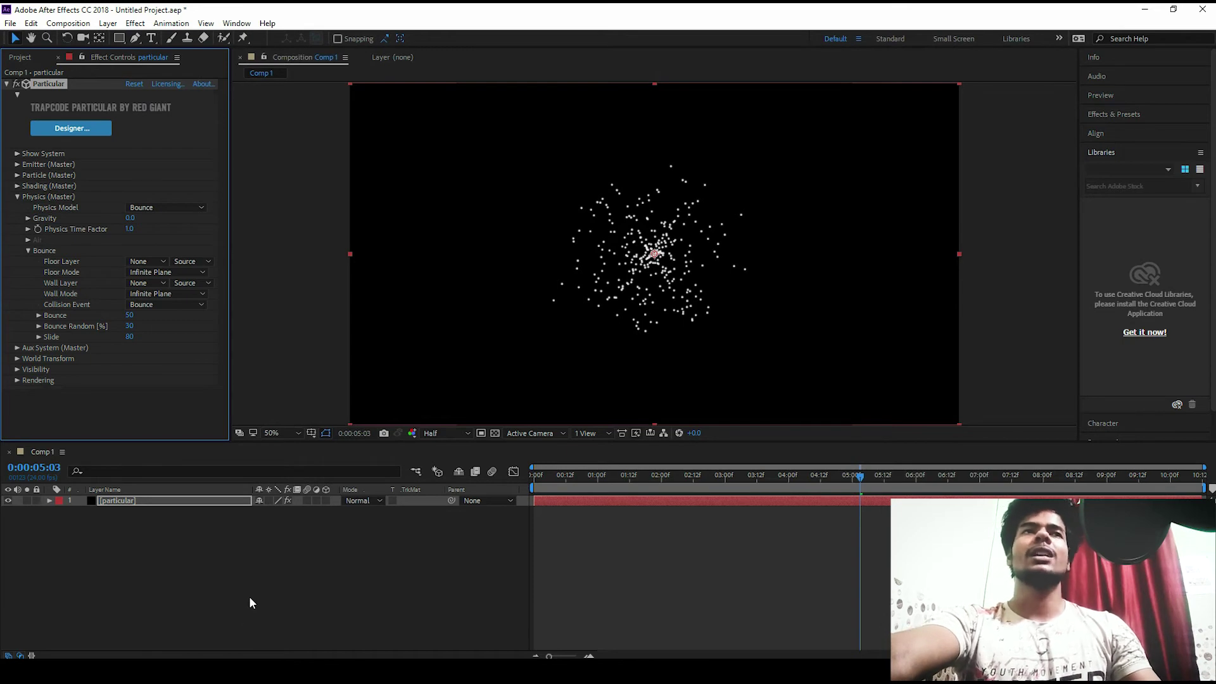
Create a new full-size solid layer named "floor"
right_click(241, 543)
mouse_move(310, 406)
left_click(452, 439)
type("floo")
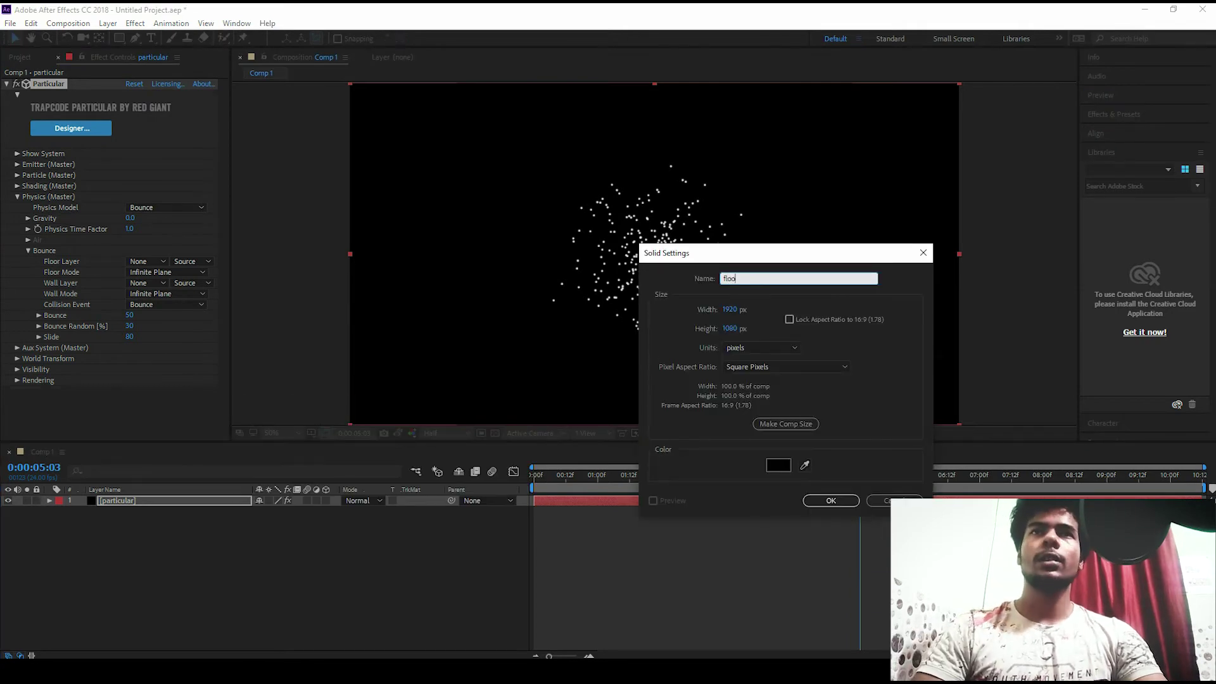
type("r")
key("Return")
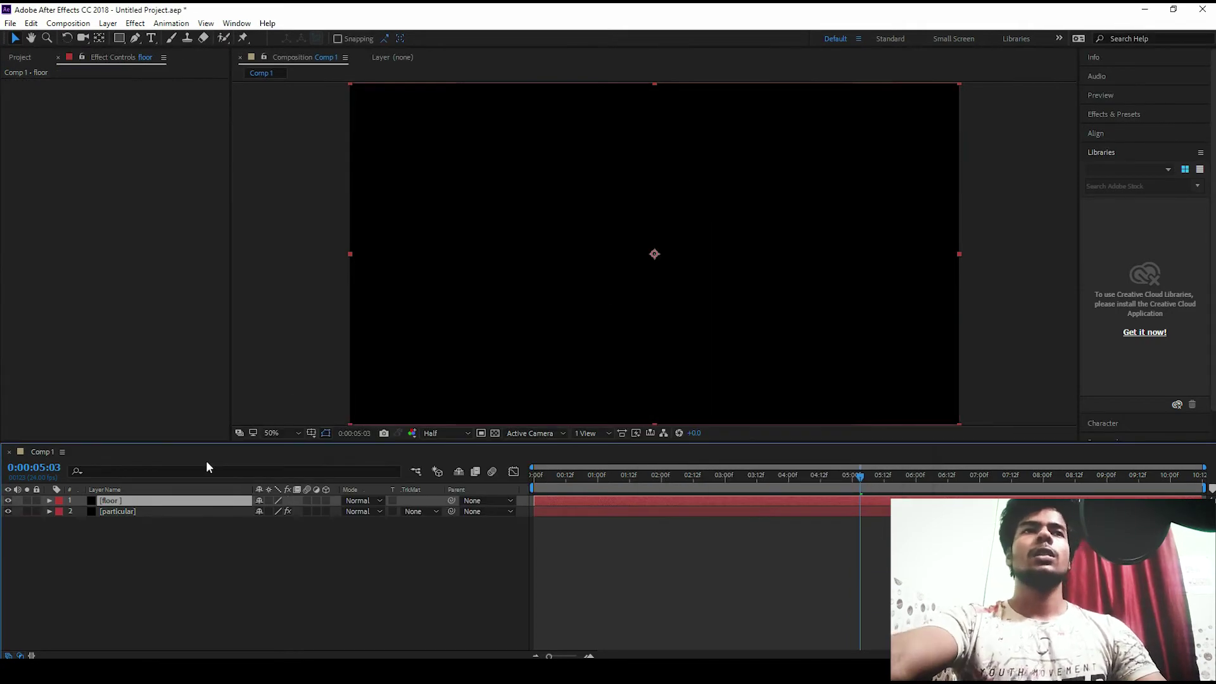
Change the floor solid's color to gray 898080
left_click(134, 23)
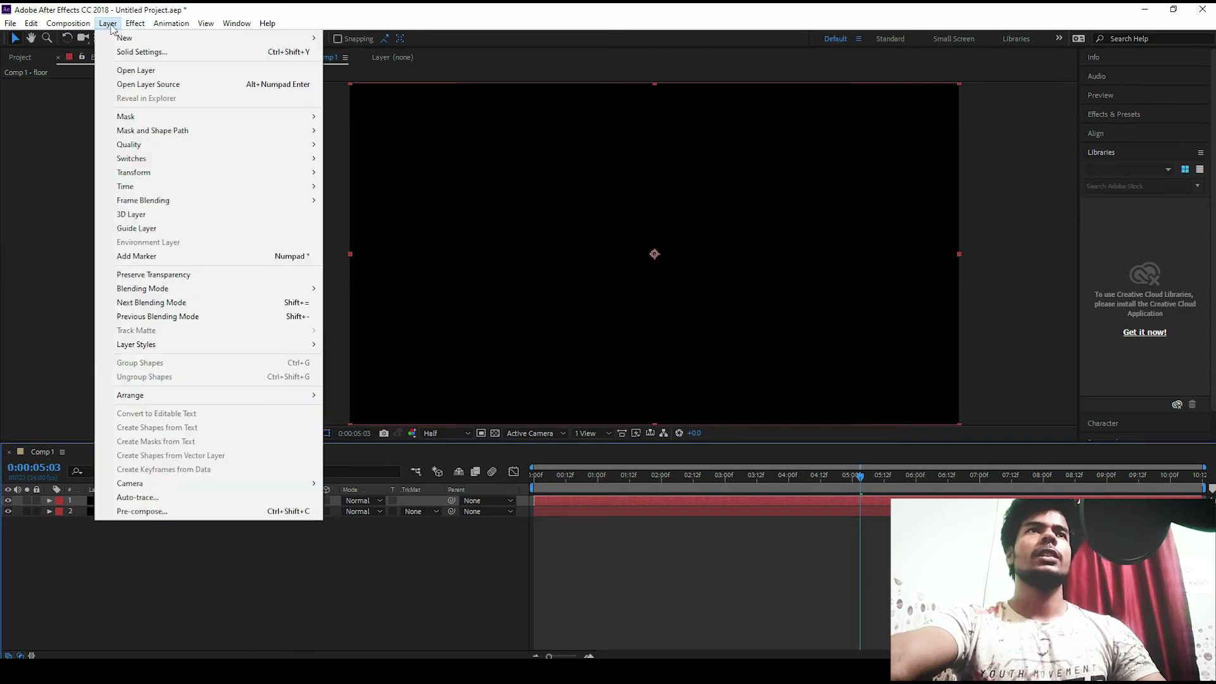
left_click(127, 49)
left_click(161, 412)
left_click_drag(650, 514, 546, 519)
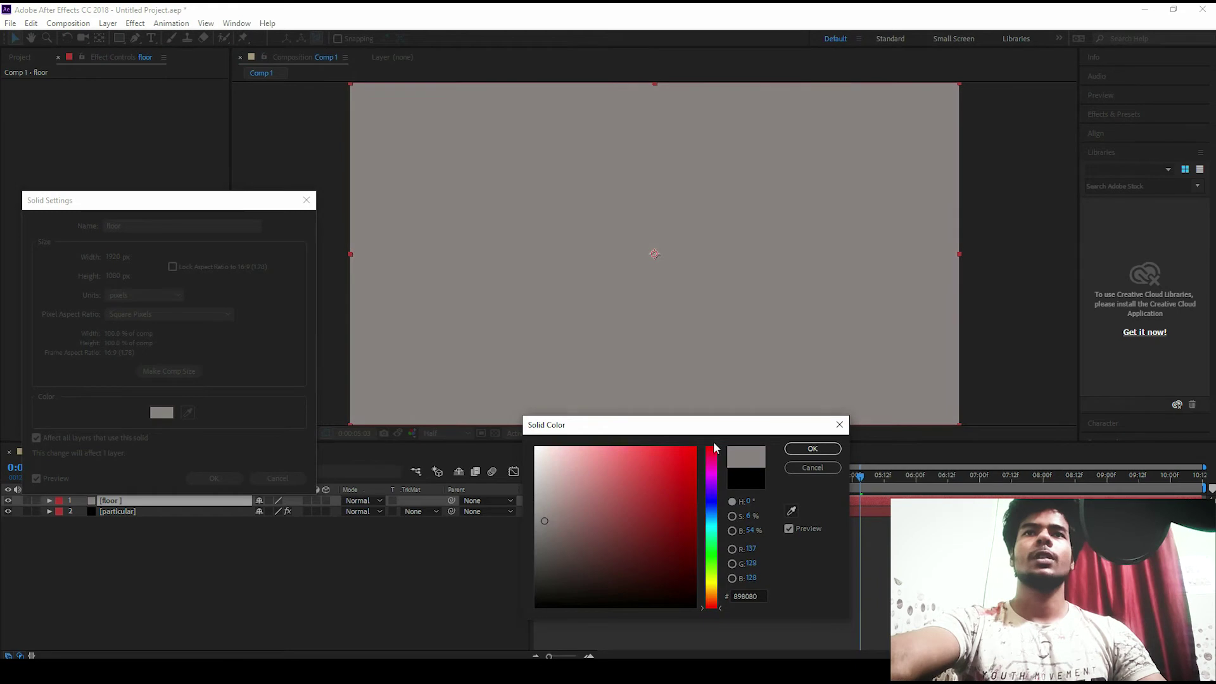
left_click(812, 449)
left_click(214, 478)
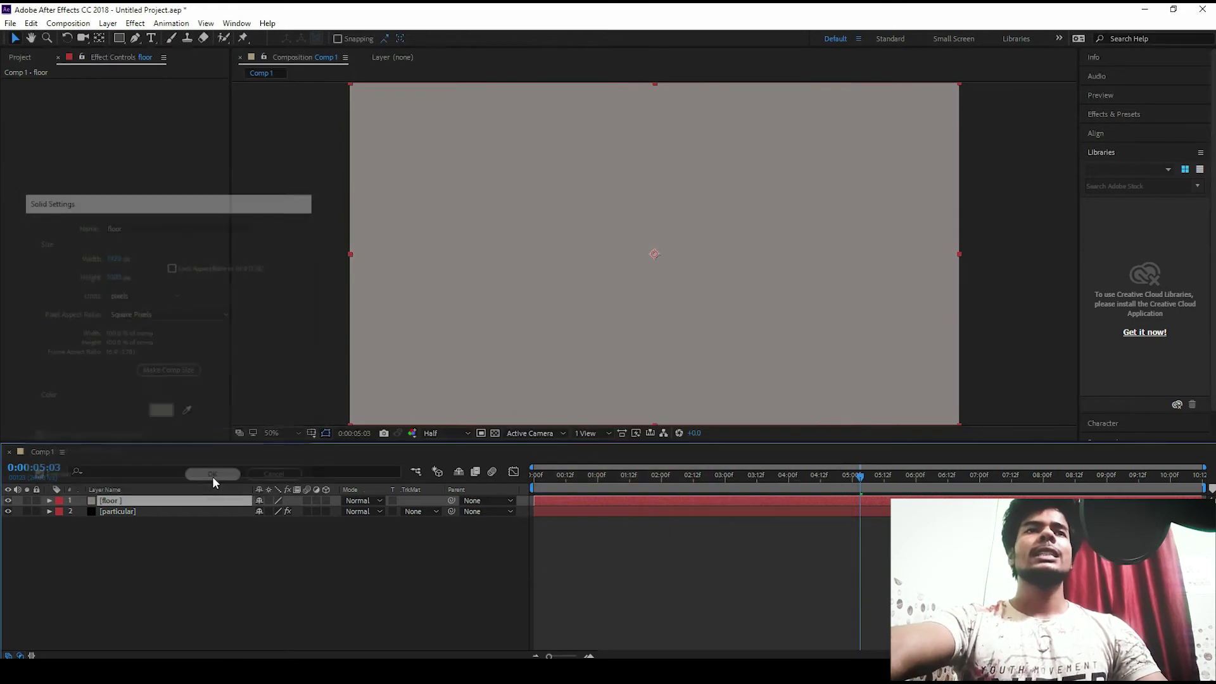
Make the floor a 3D layer, scale it to 74%, and narrow only its width slightly further
left_click(326, 500)
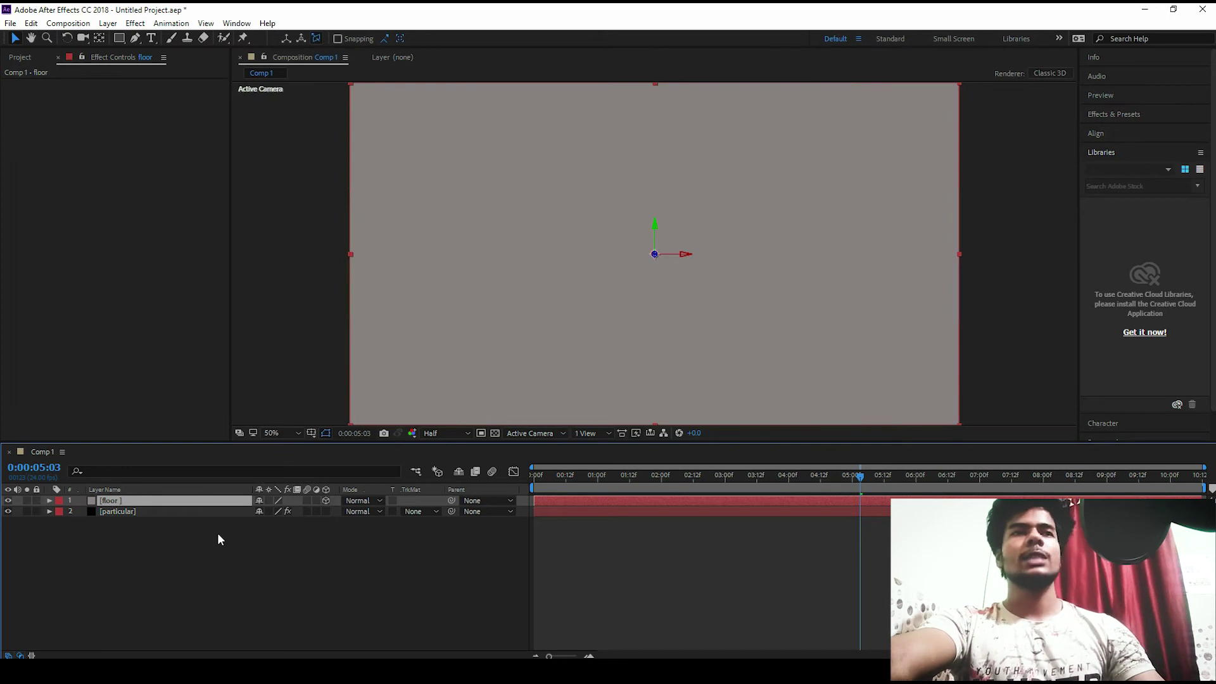
key("s")
mouse_move(275, 512)
left_mouse_down()
mouse_move(247, 511)
mouse_move(259, 511)
left_mouse_up()
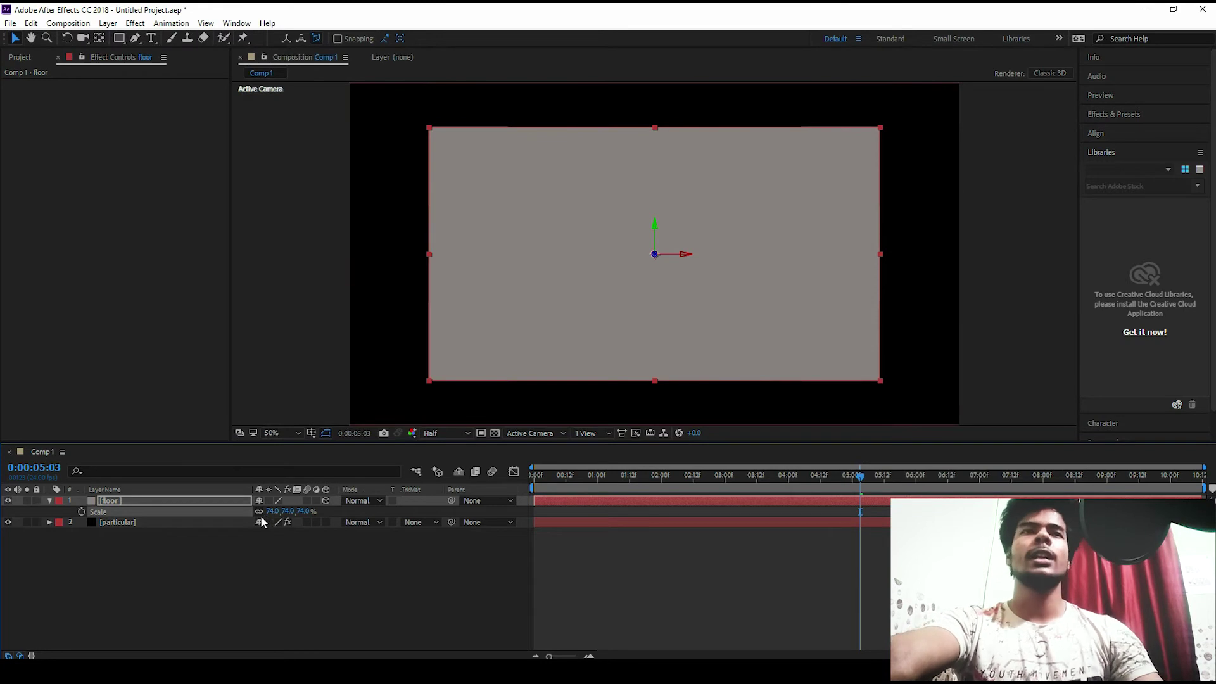
mouse_move(274, 512)
left_mouse_down()
mouse_move(290, 512)
mouse_move(262, 501)
left_mouse_up()
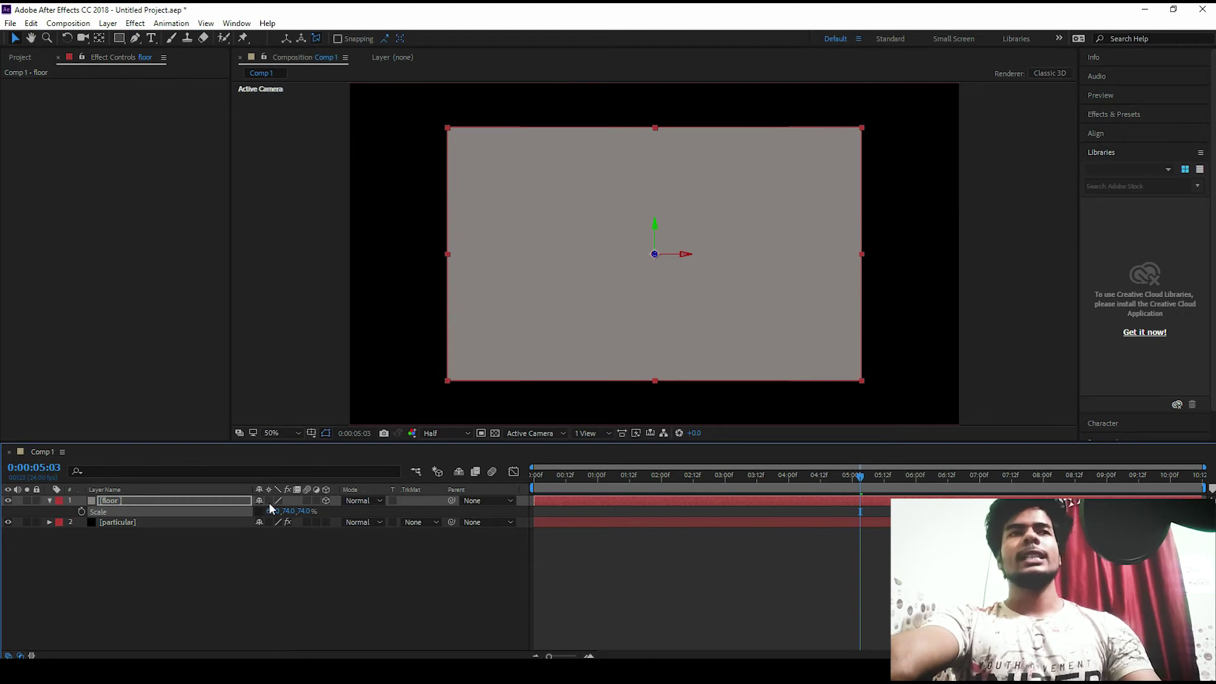
Set the floor's X Rotation to 100° and move the layer down below the particles
key("r")
left_click_drag(269, 522, 285, 470)
left_click_drag(654, 236, 649, 313)
Duplicate the floor layer and change the copy's solid color to blue 3B98C3
left_click(233, 501)
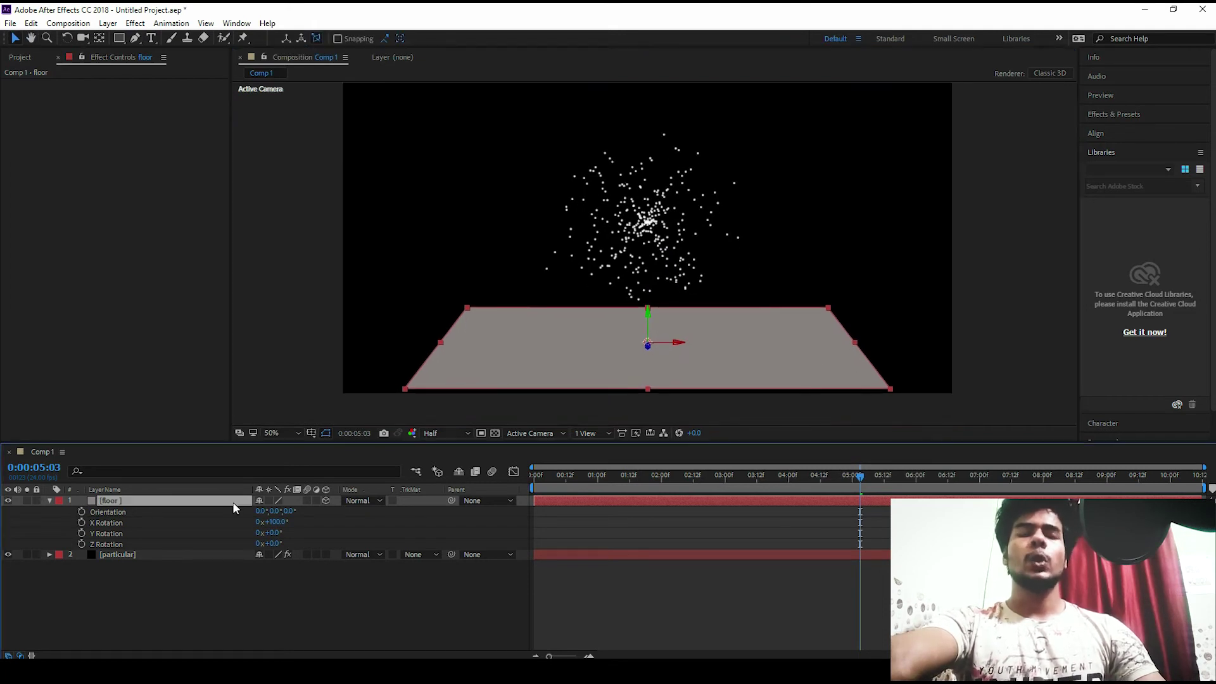
key("ctrl+d")
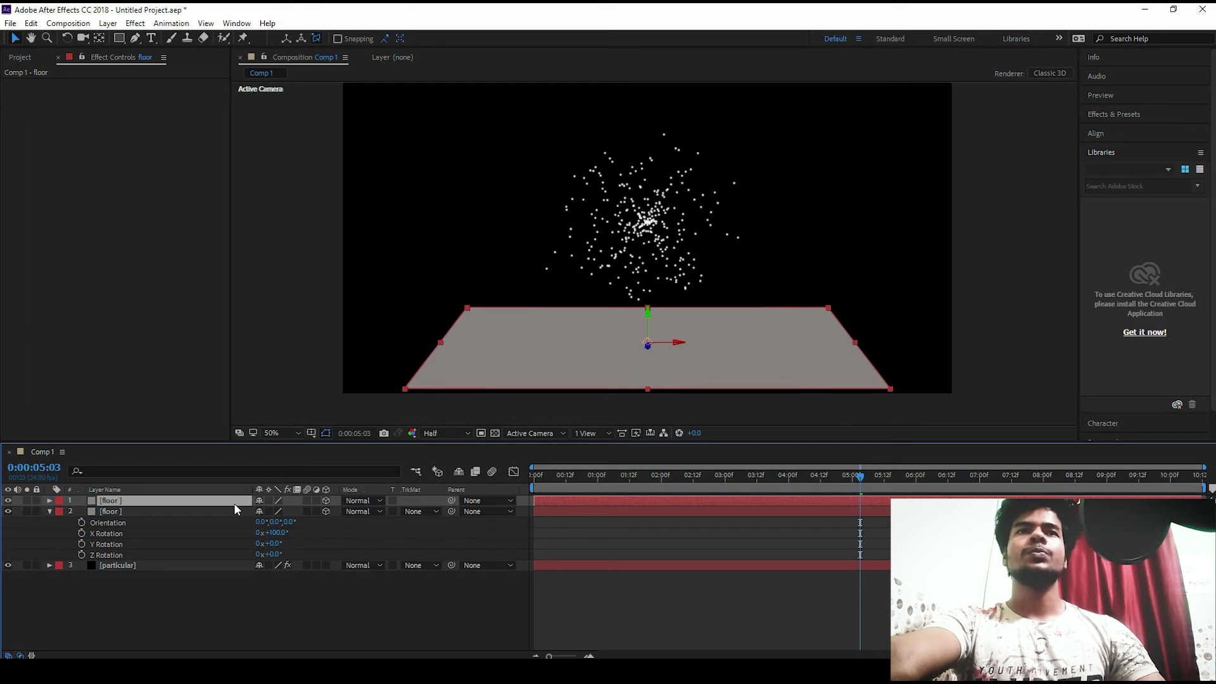
left_click(108, 24)
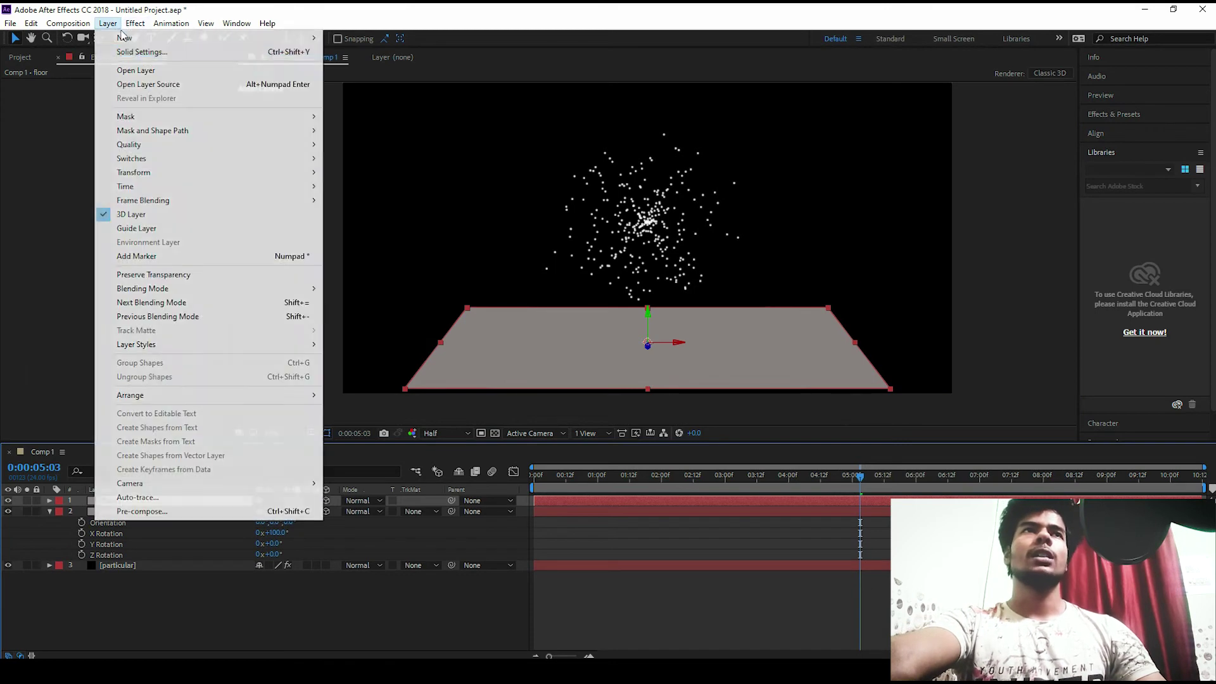
left_click(129, 52)
left_click(162, 412)
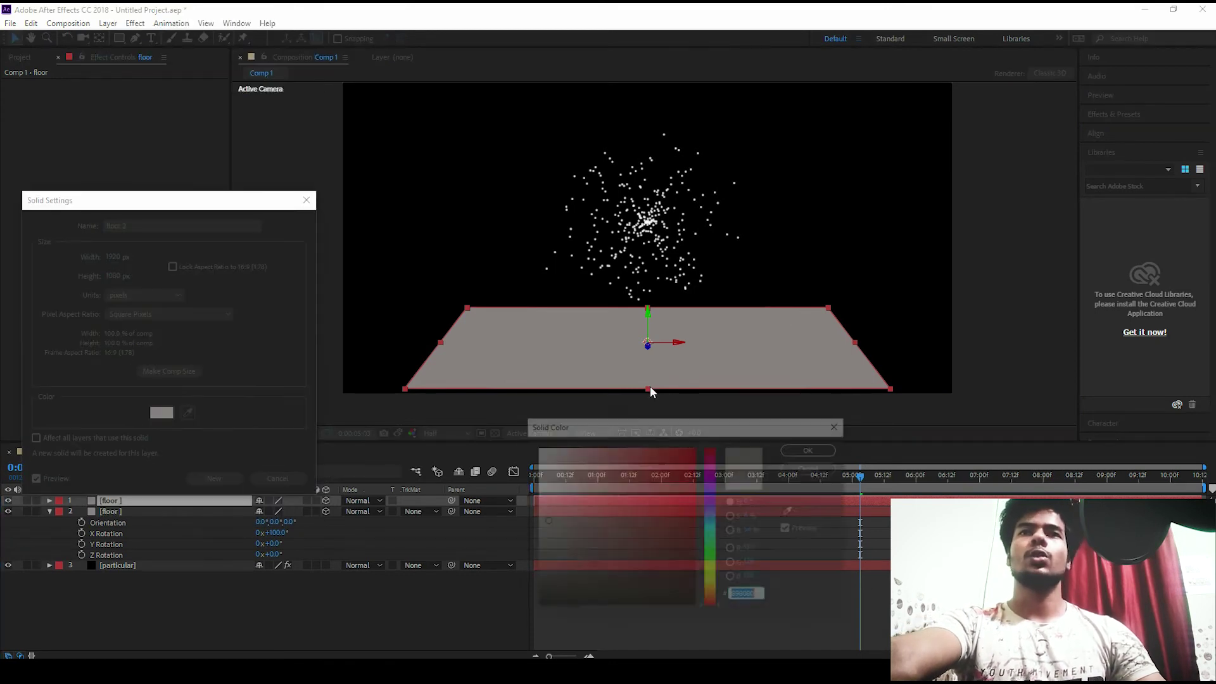
left_click(711, 517)
left_click_drag(685, 507, 647, 484)
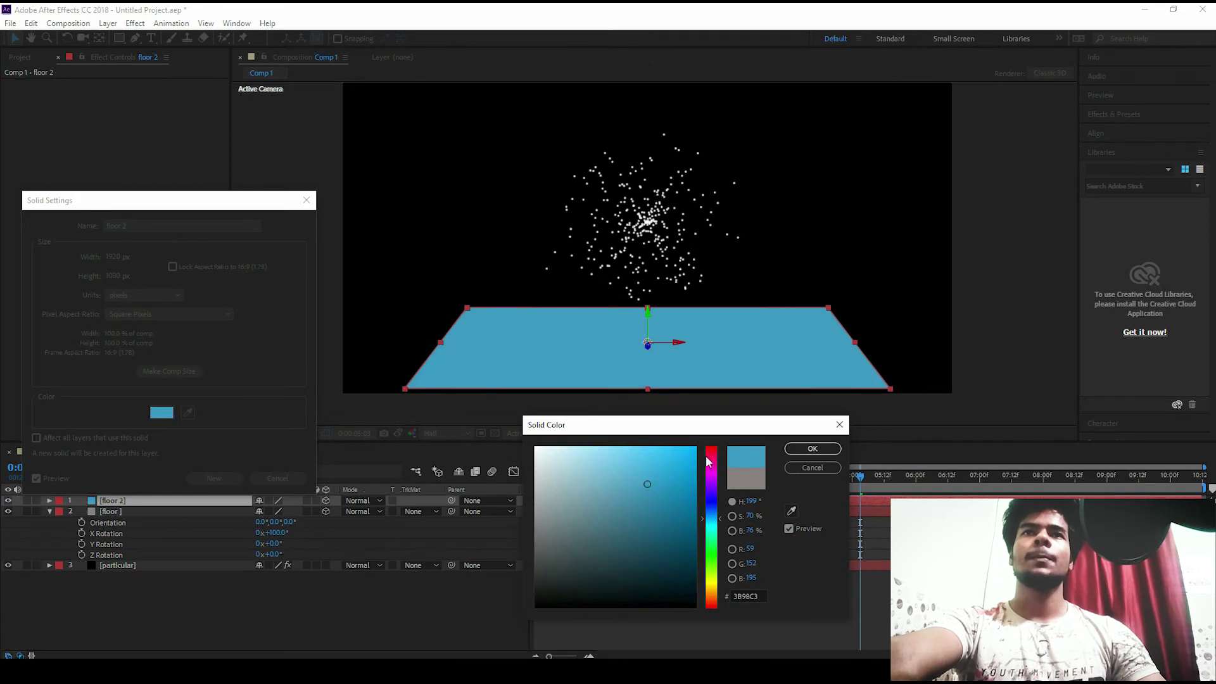
left_click(796, 450)
left_click(214, 478)
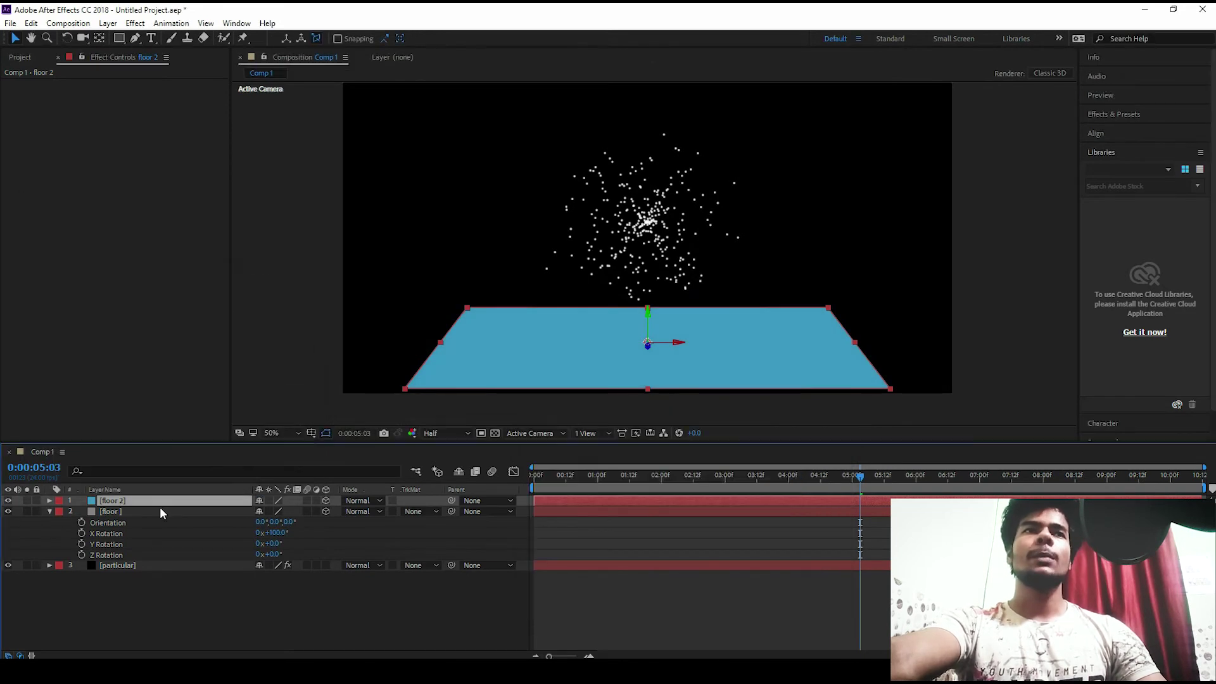
Rename the blue duplicate layer "other surface" and raise it above the center of the particles
key("Return")
type("other suf")
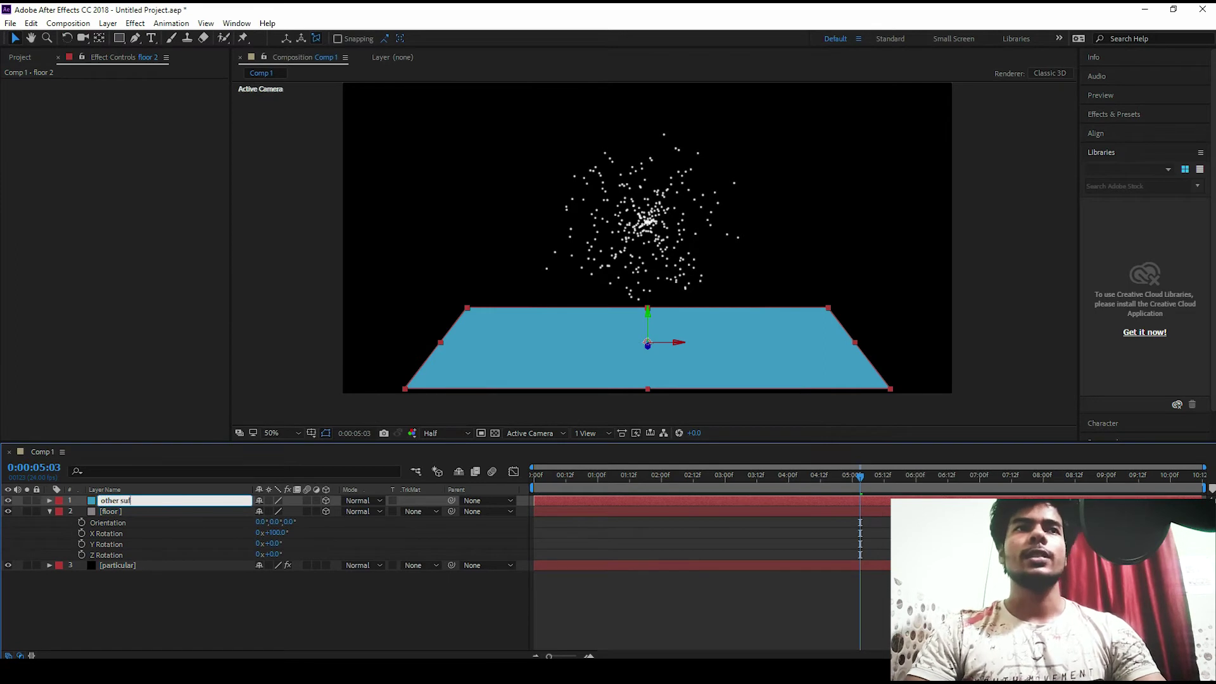
key("BackSpace")
type("rface")
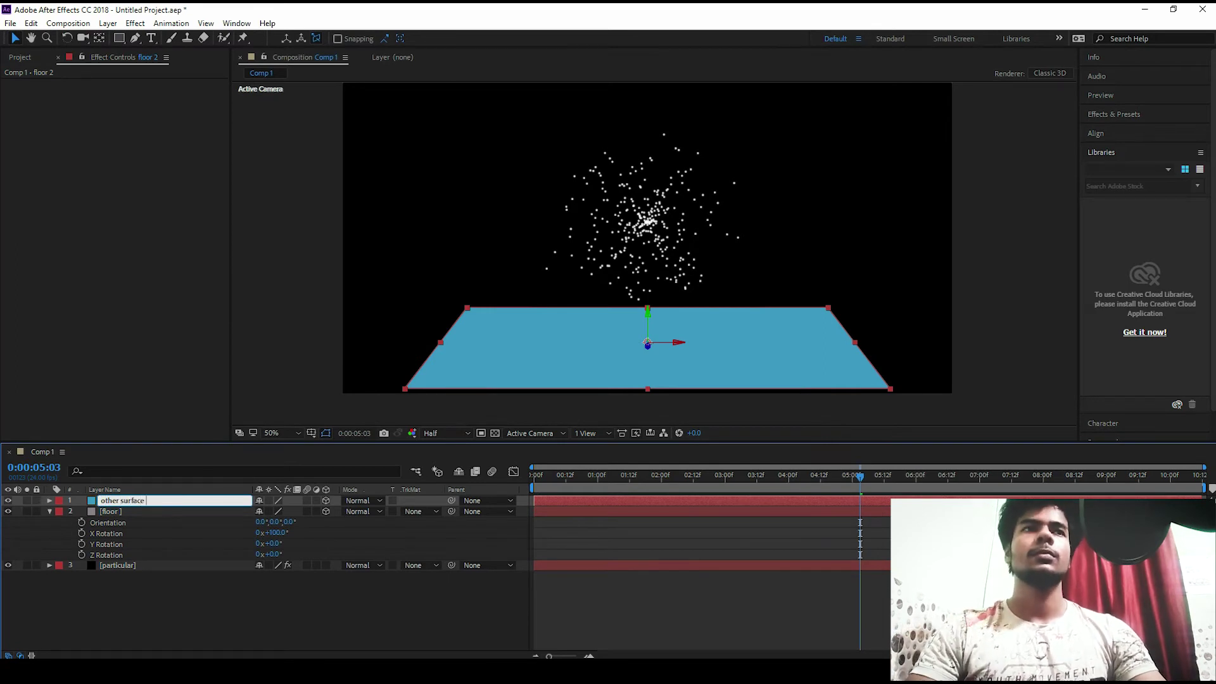
key("Return")
left_click_drag(647, 313, 656, 130)
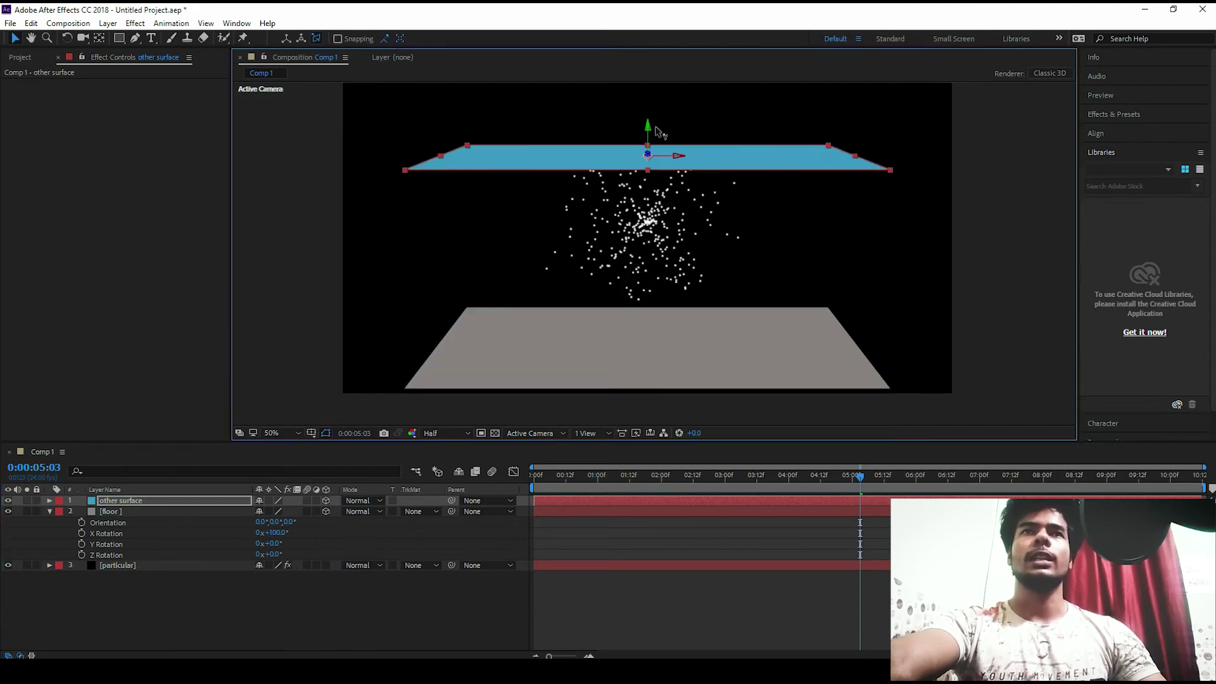
Enlarge the gray floor layer by its corner until it extends beyond both sides of the frame
left_click(692, 342)
left_click_drag(887, 390, 1150, 439)
left_click(437, 581)
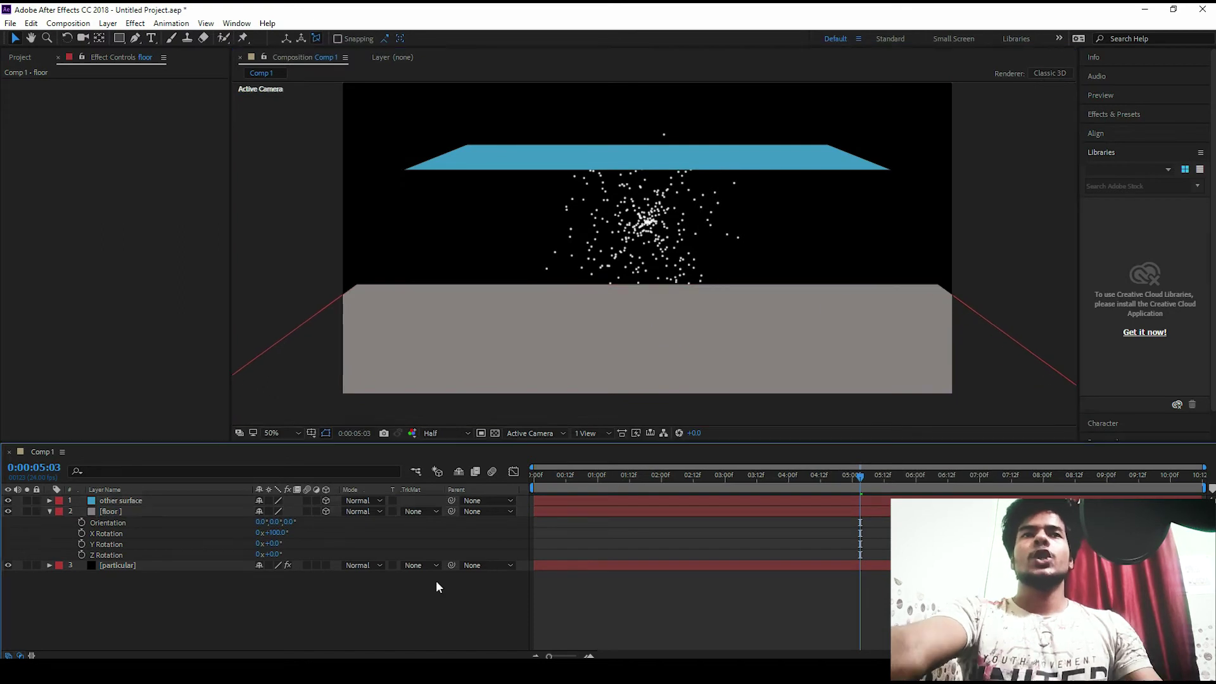
In Custom View 1, move the other surface layer back in depth to a Z Position of 643
left_click(540, 438)
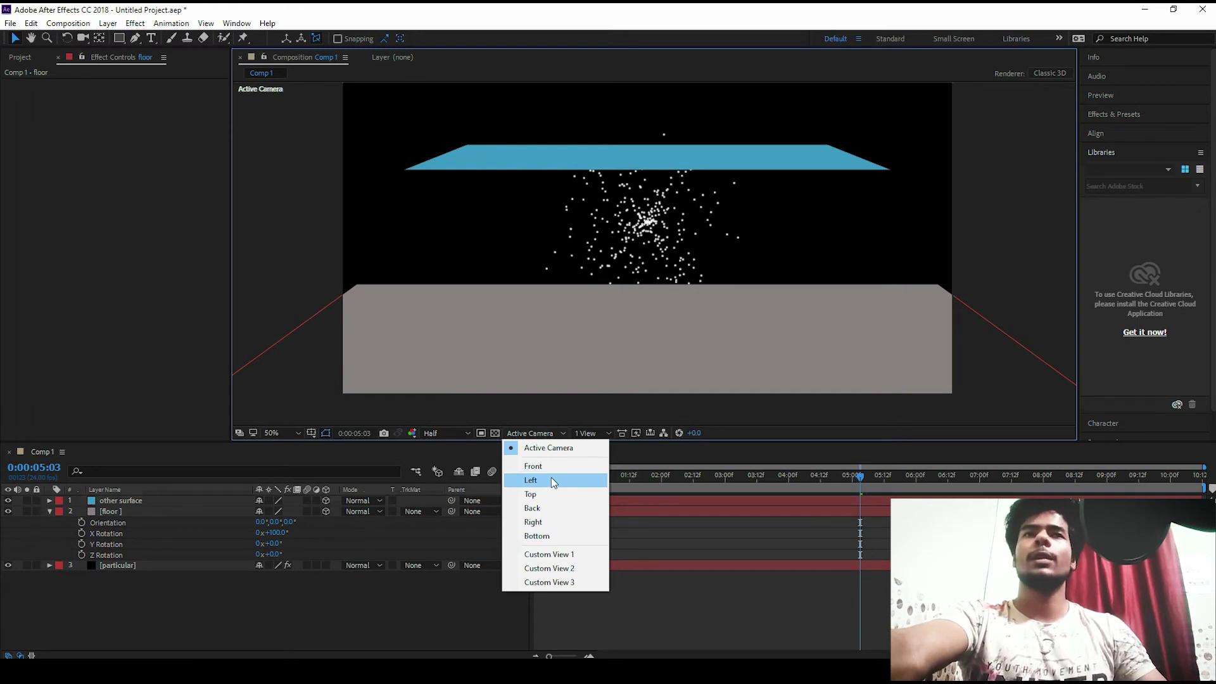
left_click(573, 555)
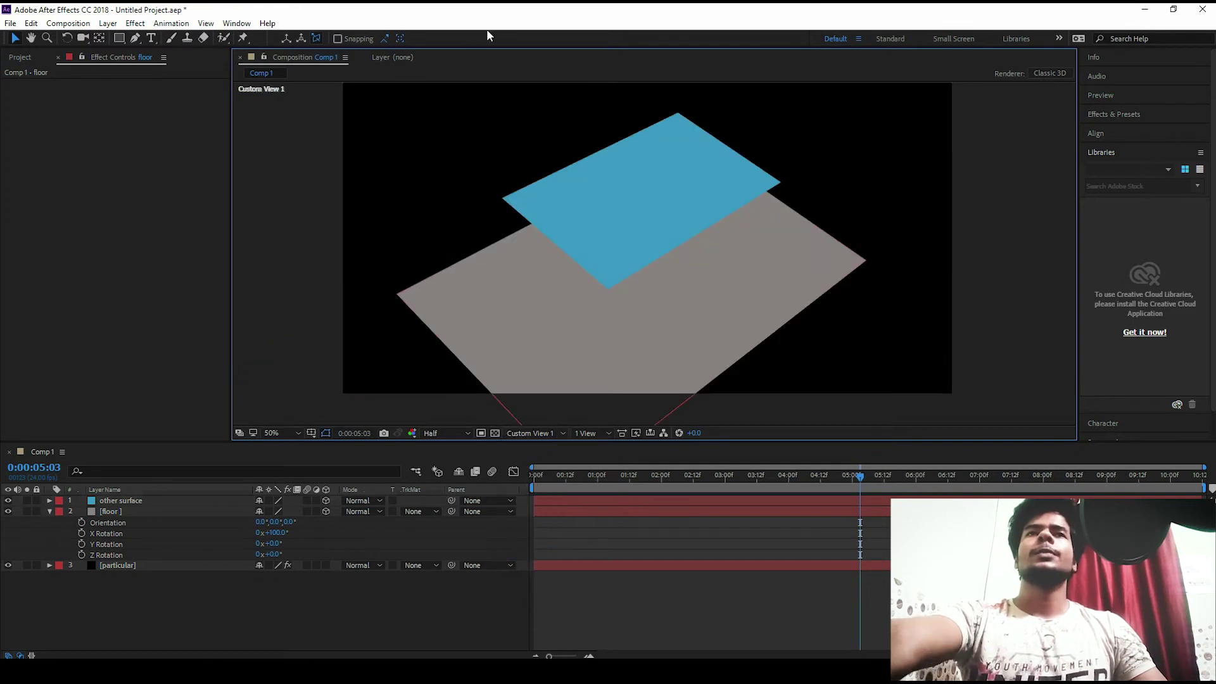
left_click(310, 502)
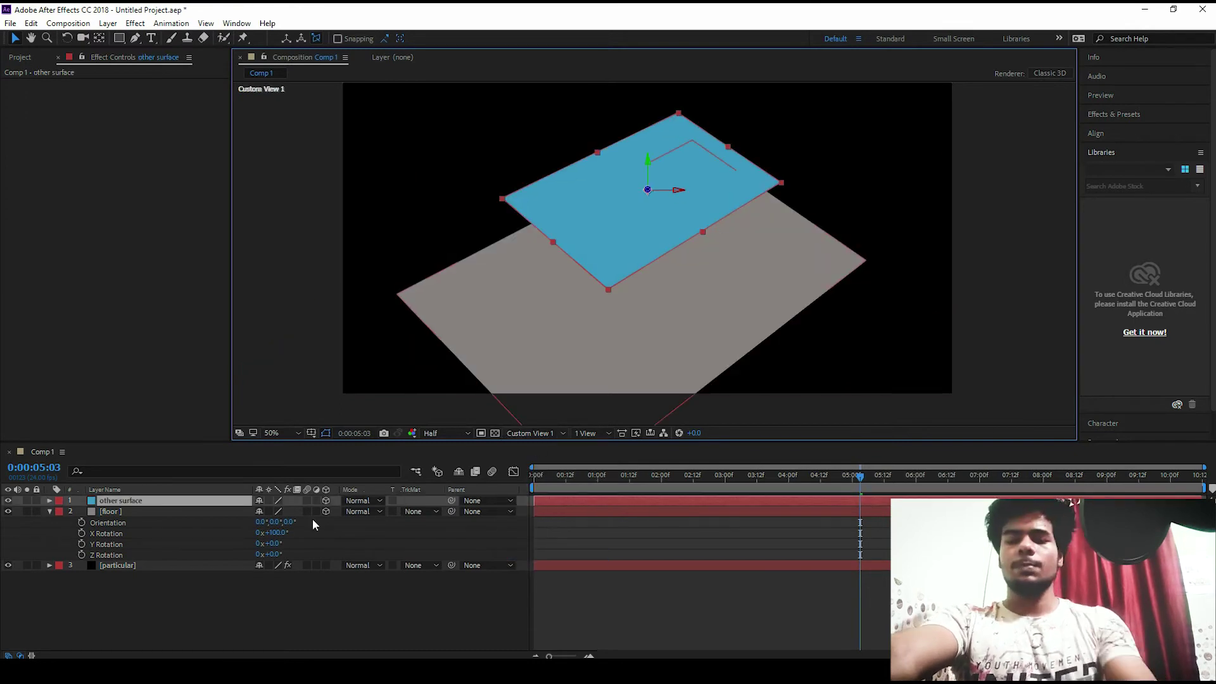
key("p")
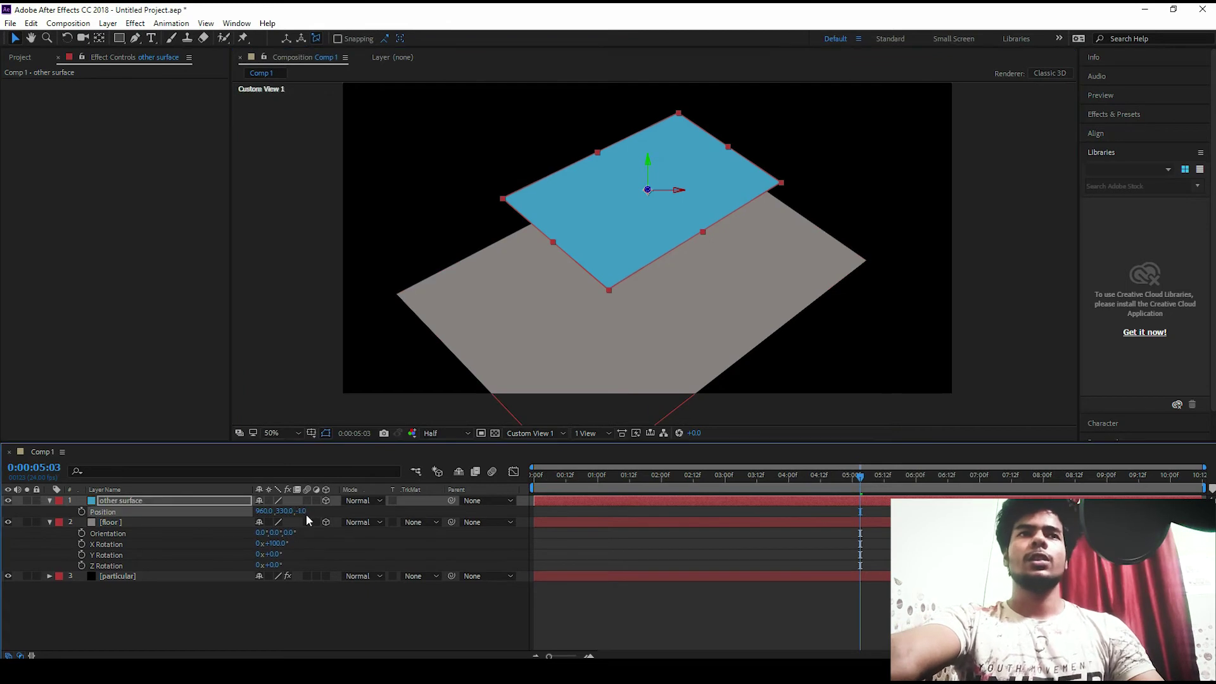
left_click_drag(299, 511, 372, 550)
Place the particular layer above both surface layers and show the Active Camera view at 0:00:01:16
left_click_drag(157, 574, 140, 501)
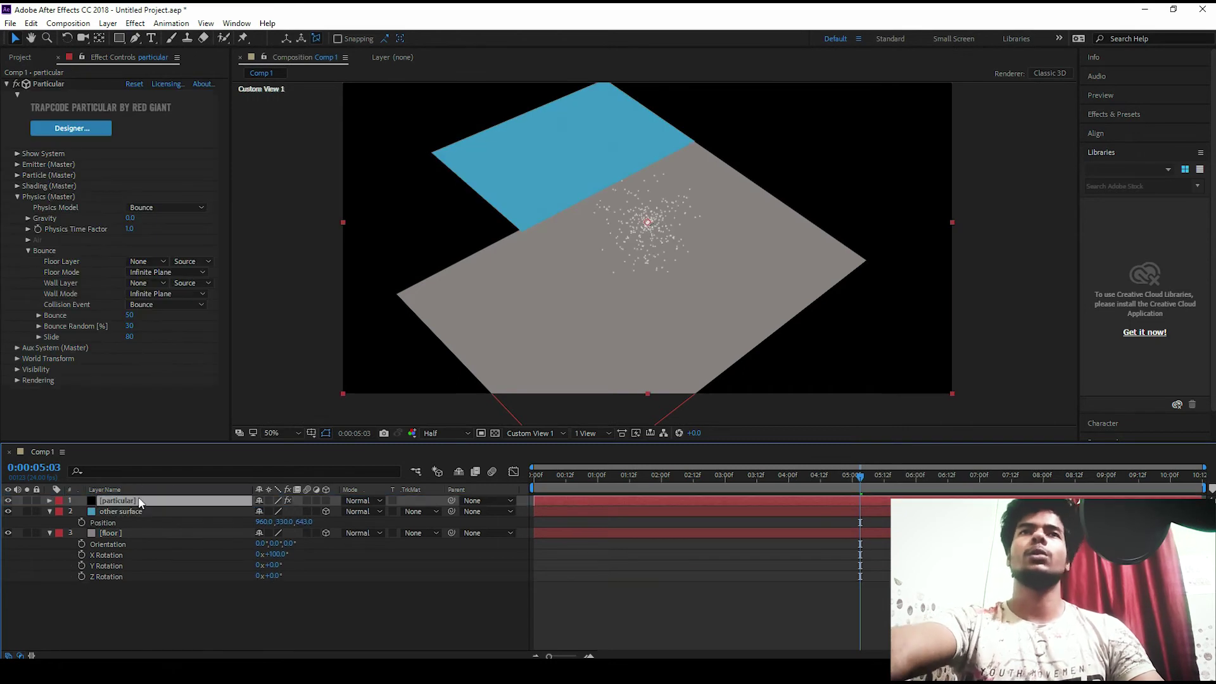
left_click(641, 489)
left_click(515, 433)
left_click(541, 447)
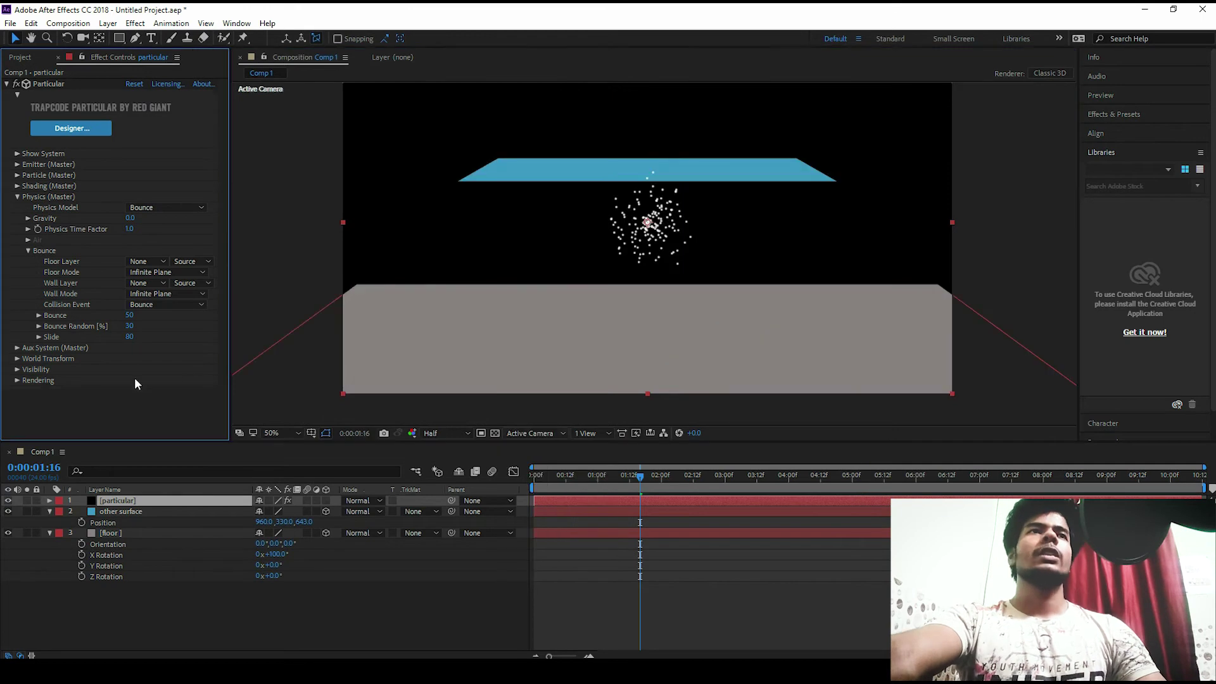
Set the Particular emitter's Particles/sec to 500
left_click(17, 164)
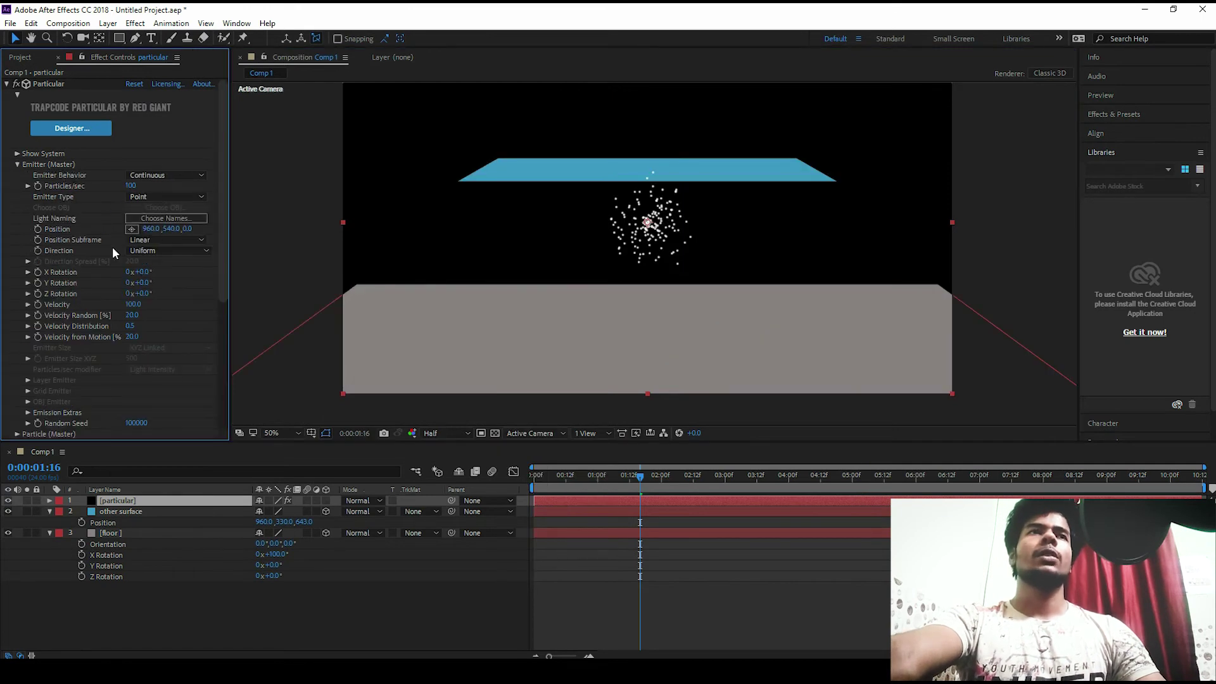
left_click(133, 185)
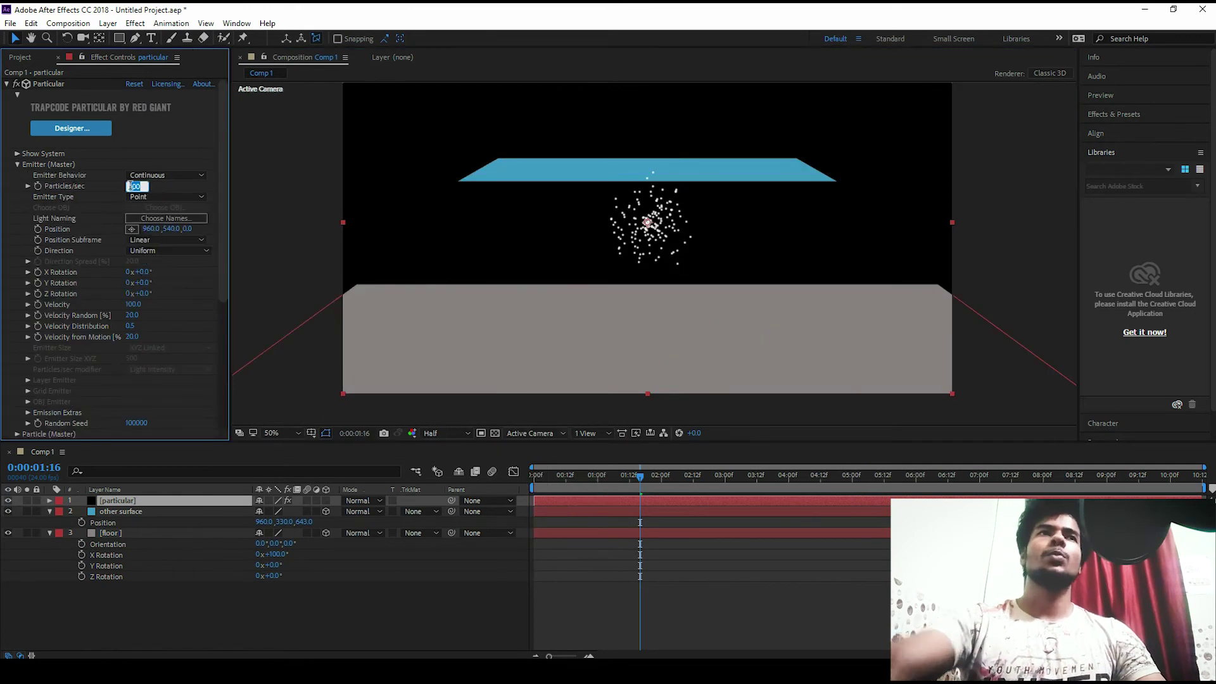
left_click(130, 185)
type("5")
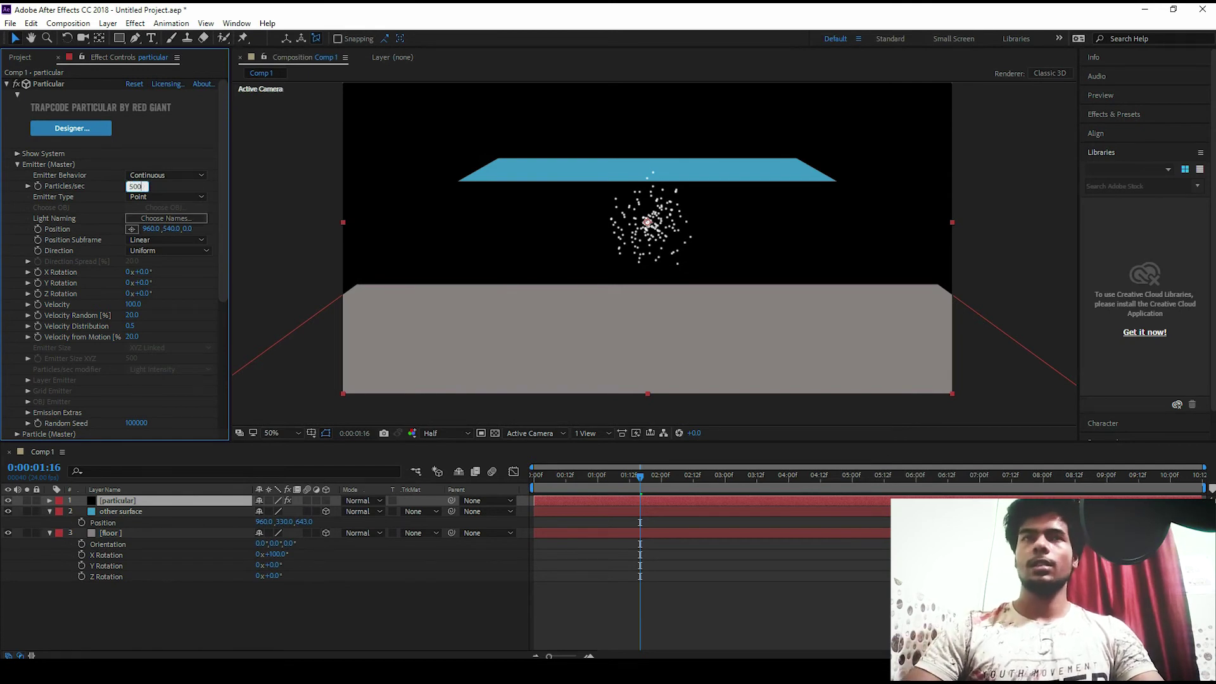
key("Return")
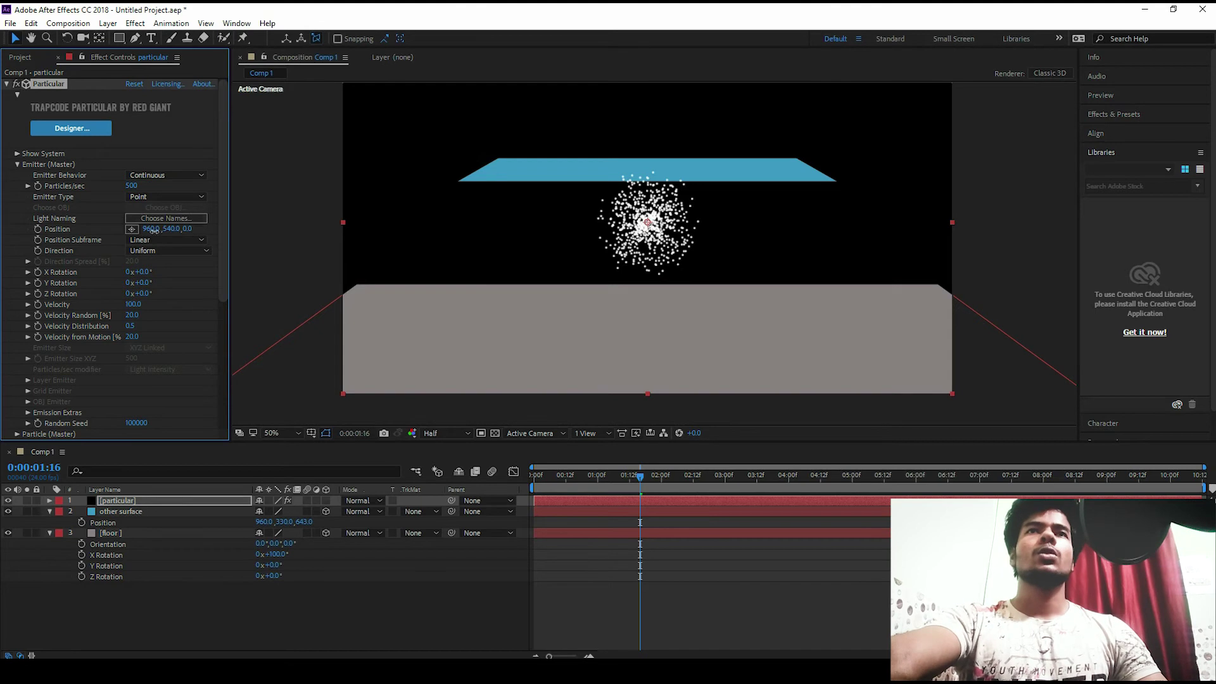
Using Custom View 1, move the Particular emitter above the blue surface, with its Position at 910, -48, 616
left_click_drag(150, 229, 297, 229)
key("ctrl+z")
left_click(530, 433)
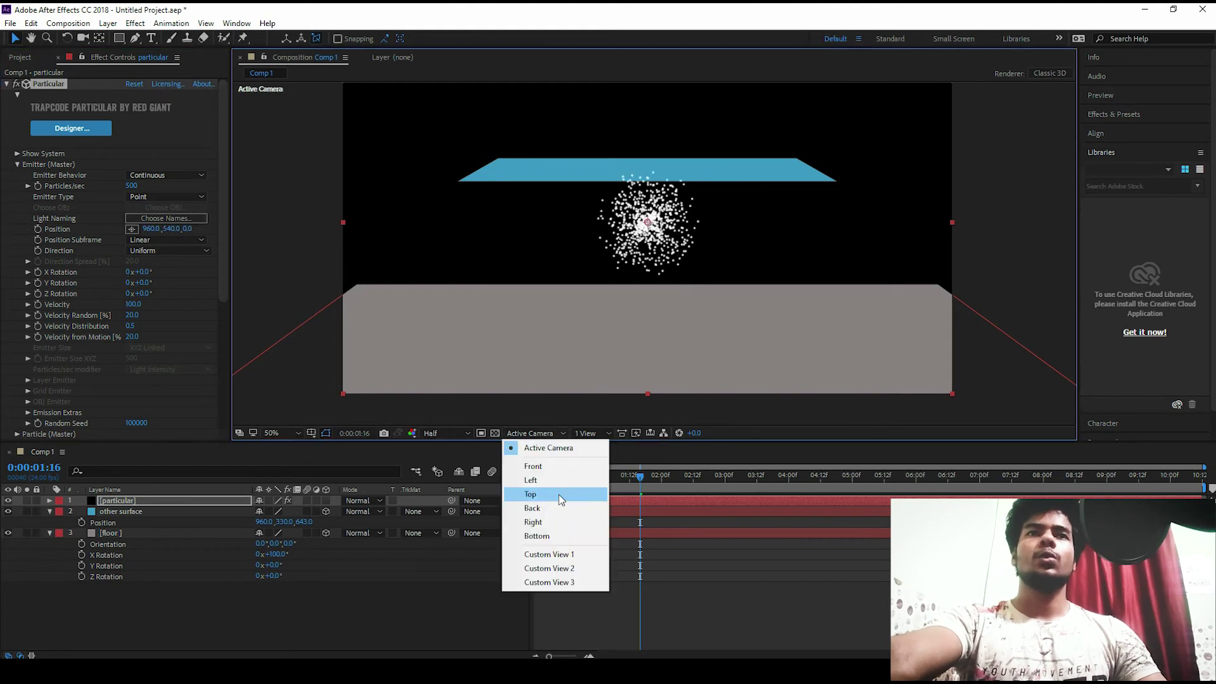
left_click(538, 554)
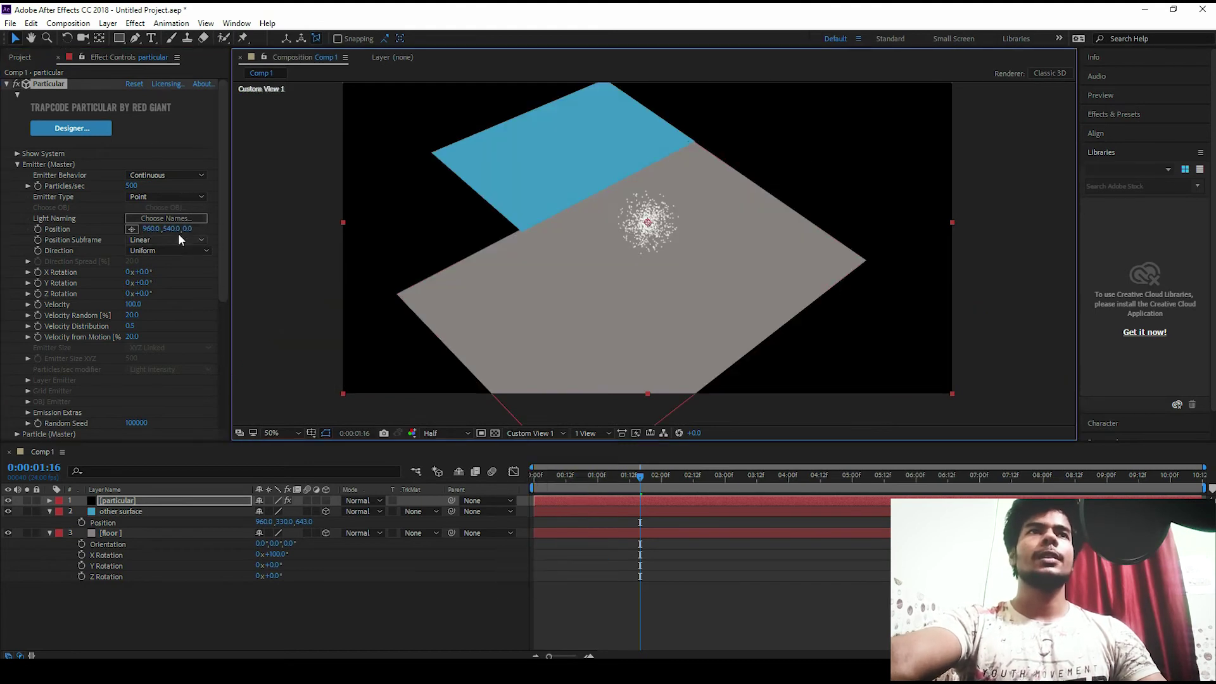
left_click_drag(187, 228, 433, 228)
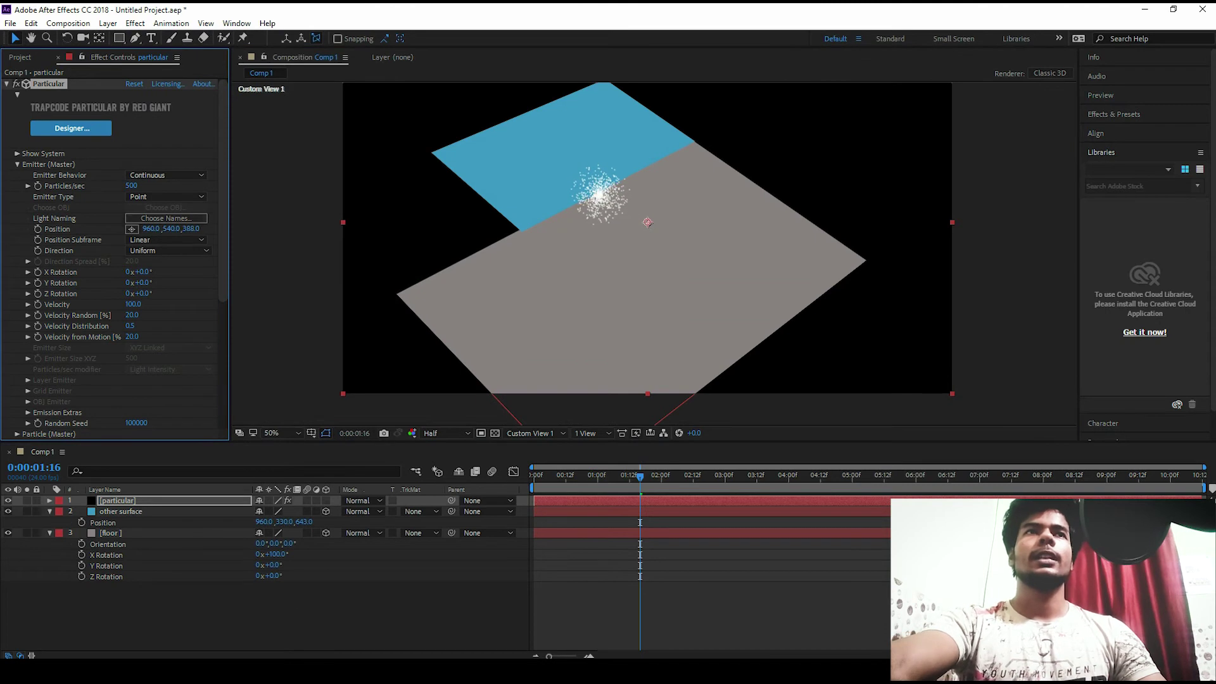
left_click_drag(171, 228, 461, 229)
left_click(724, 184)
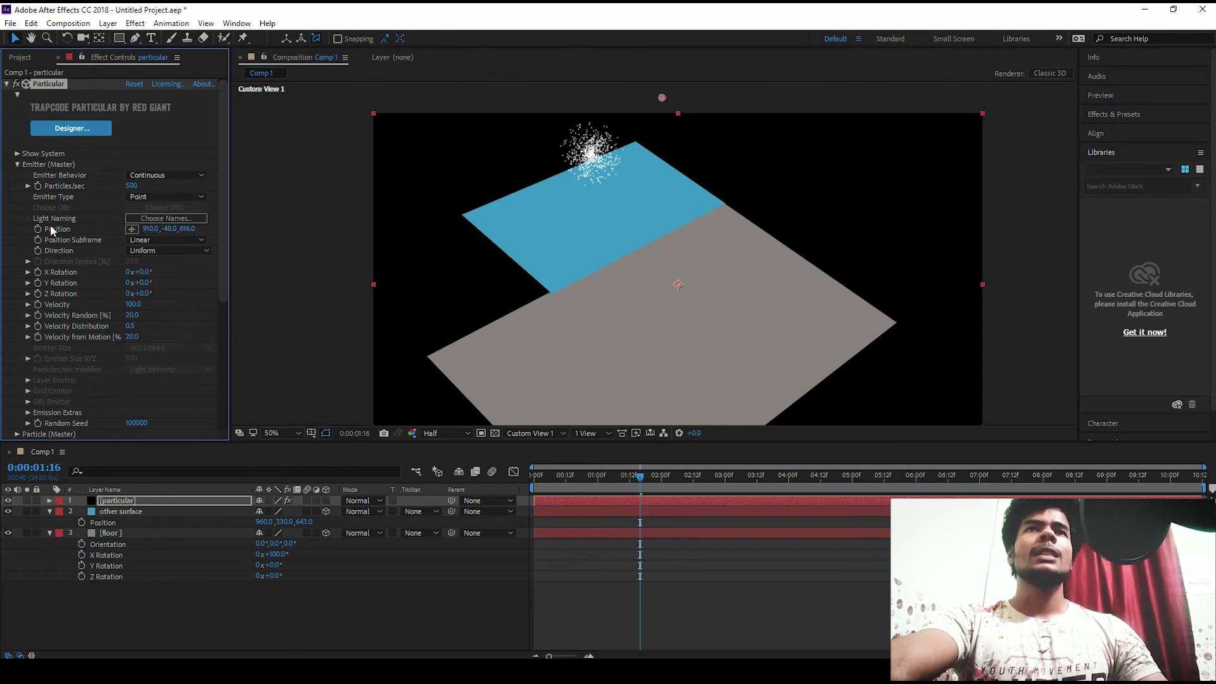
Set the Gravity in Particular's Physics settings to 600 and preview the falling particles
scroll(50, 225, "down", 5)
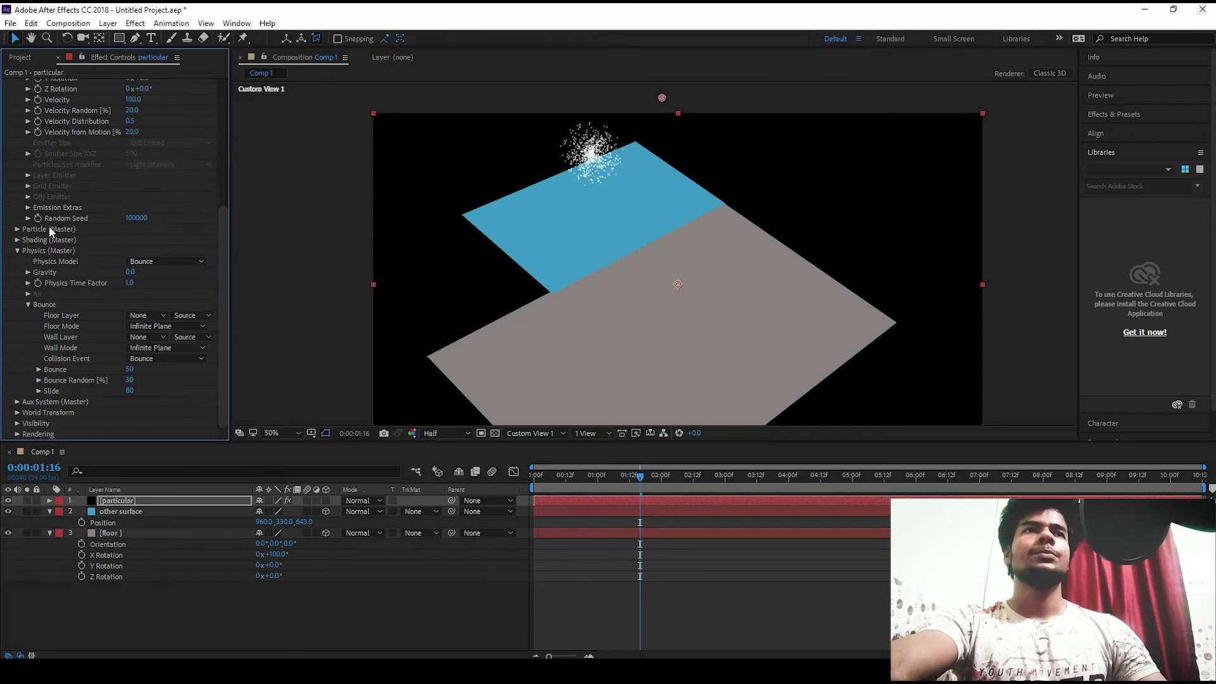
left_click(130, 272)
type("100")
key("Return")
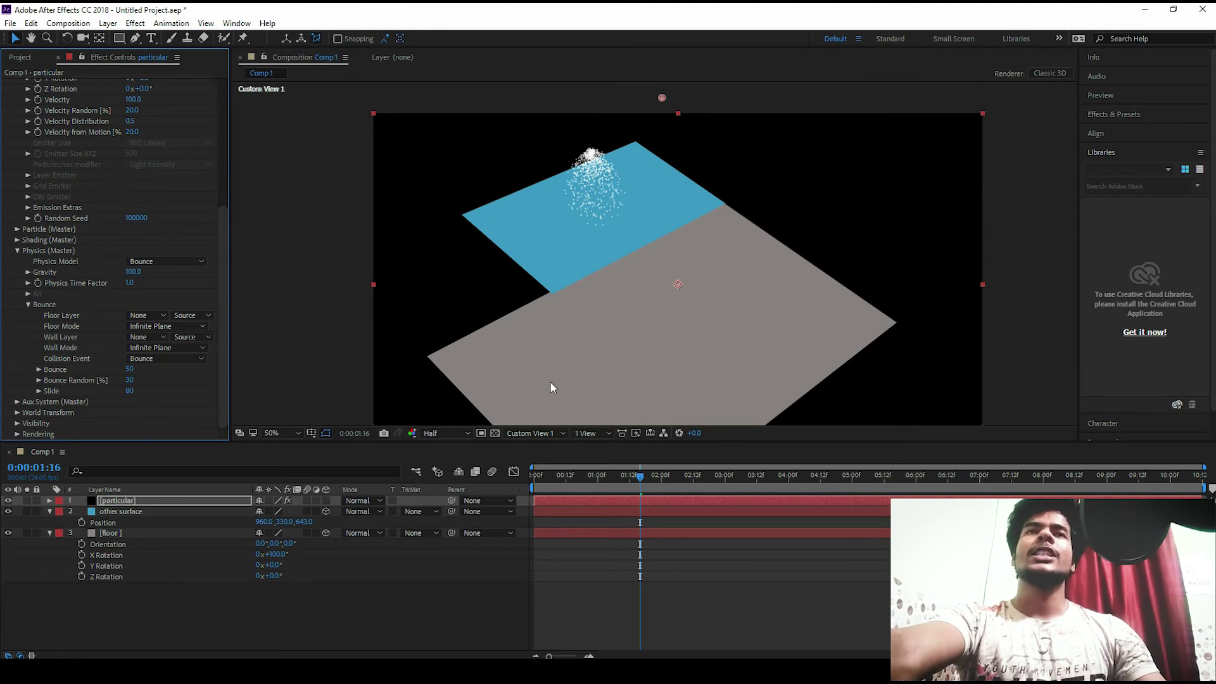
left_click_drag(133, 271, 134, 240)
left_click(133, 272)
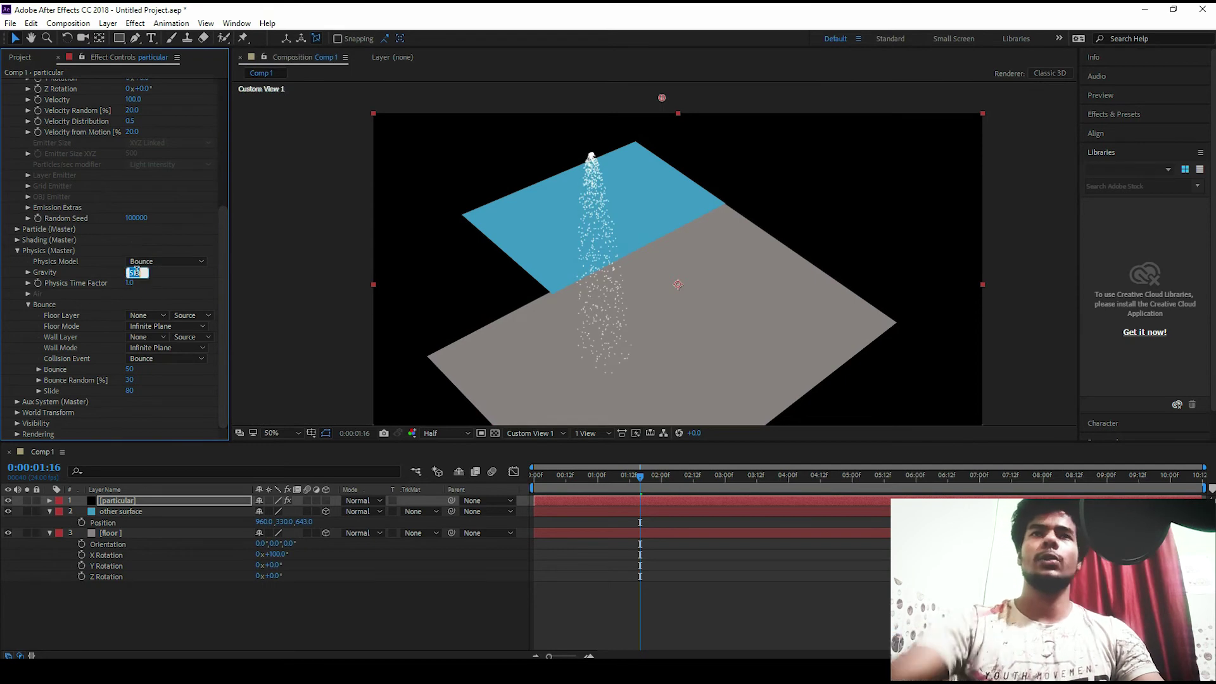
type("600")
key("Return")
key("space")
key("space")
Add a two-node 35mm camera named Camera 1 to the composition and try orbiting the scene with it
left_click(50, 532)
right_click(142, 576)
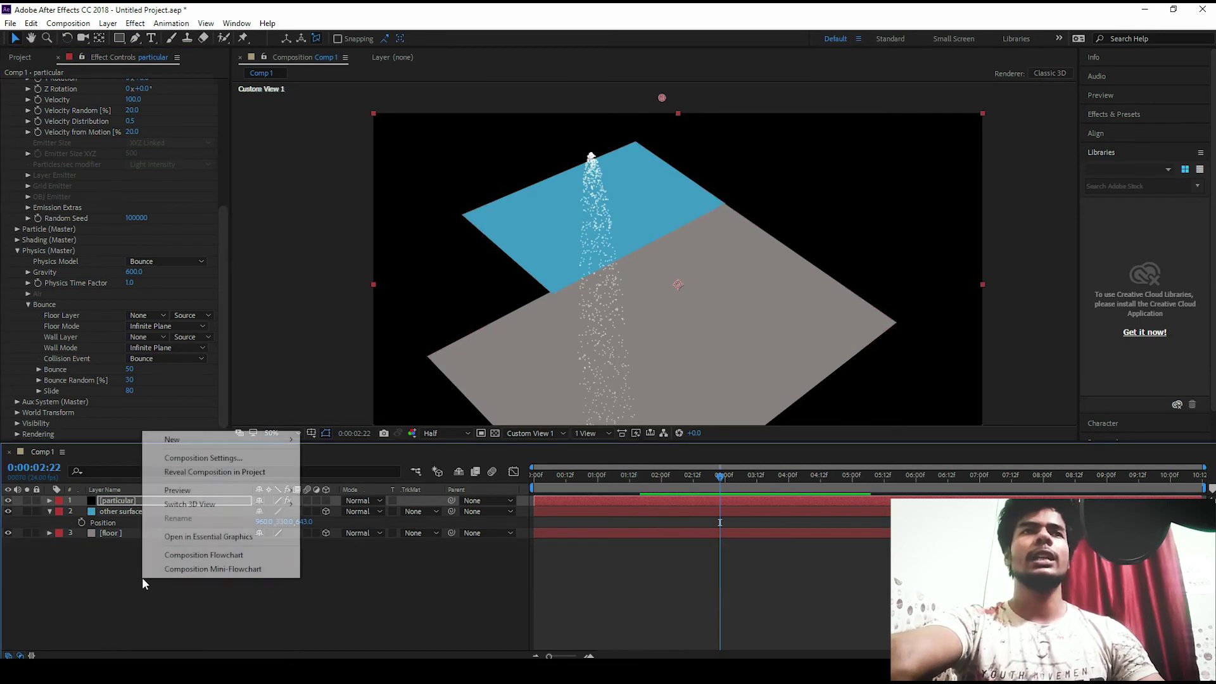
mouse_move(201, 443)
left_click(332, 500)
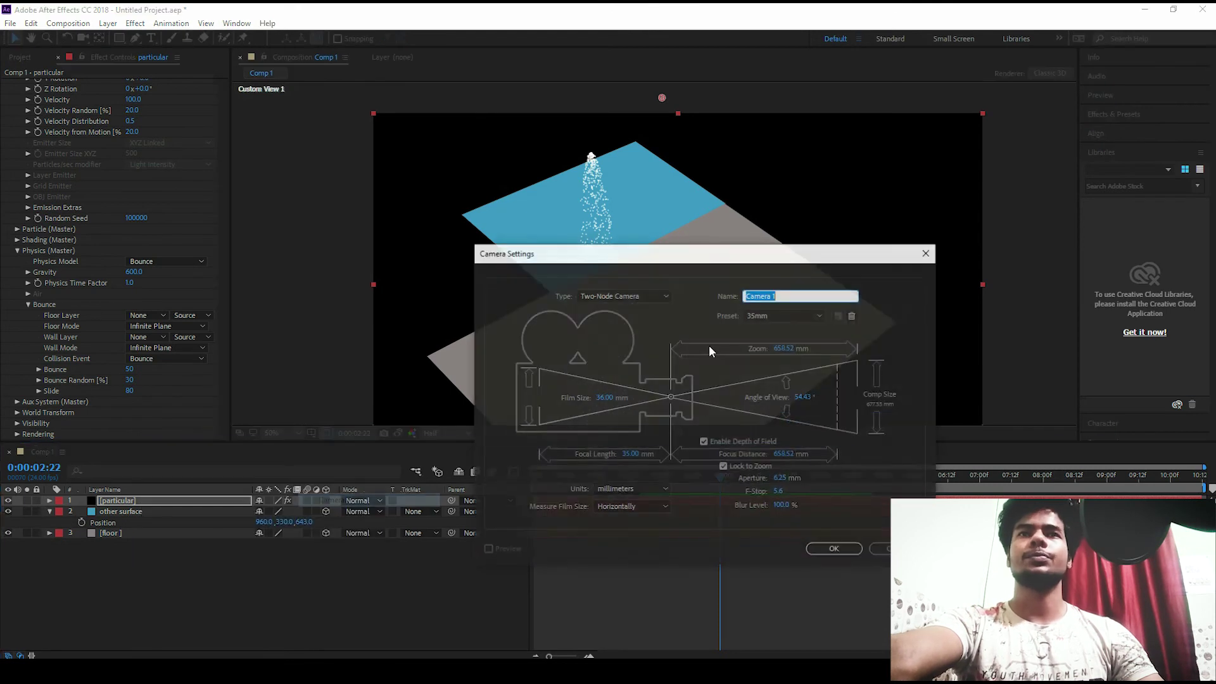
left_click(833, 549)
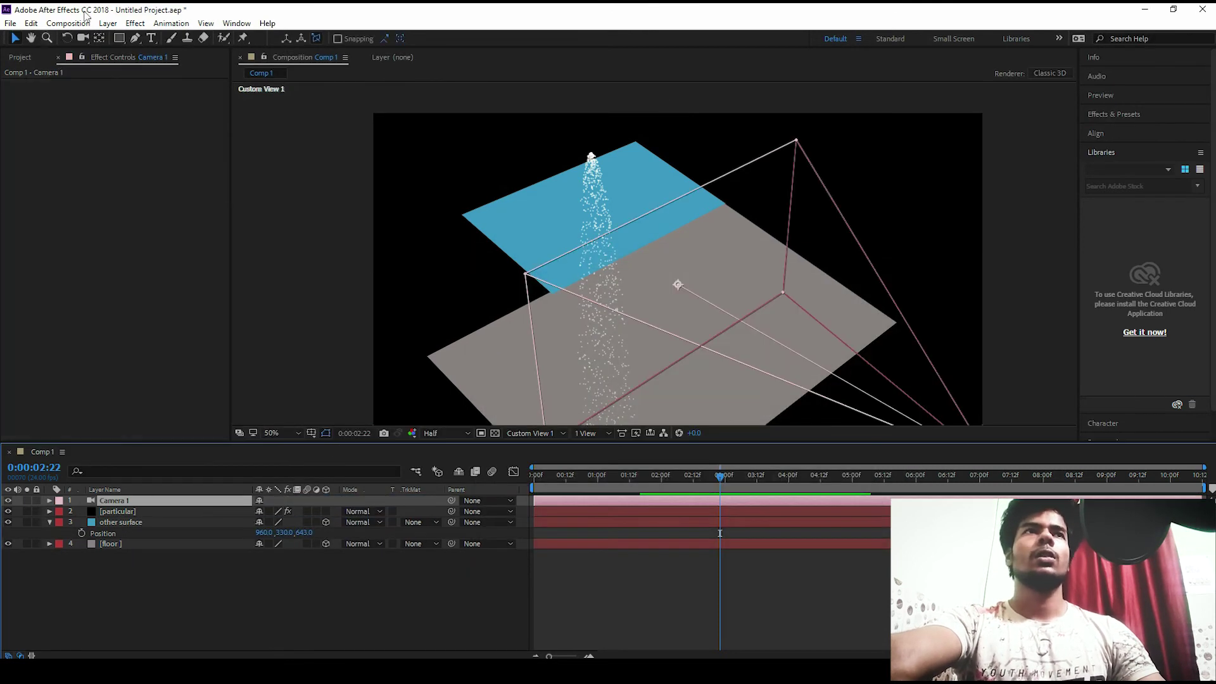
left_click_drag(82, 38, 124, 55)
left_click_drag(757, 238, 634, 241)
Examine the particular layer's Bounce settings and identify the floor and other surface layers at 0:00:02:03
left_click(117, 511)
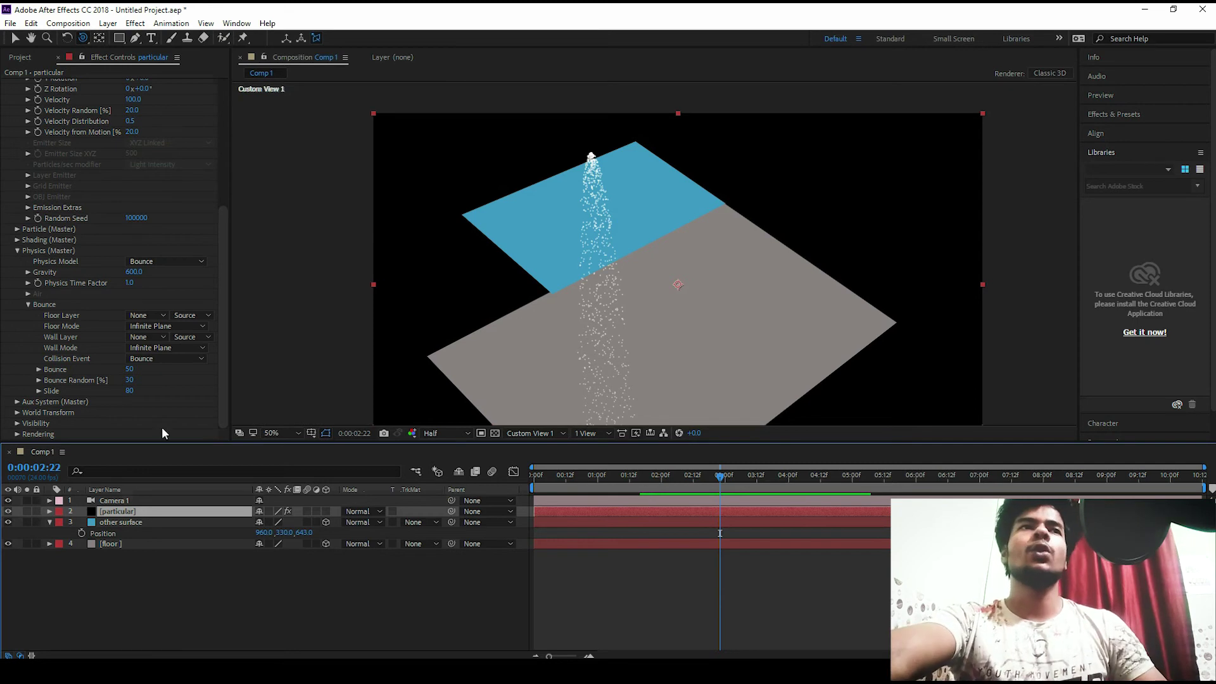
left_click(71, 338)
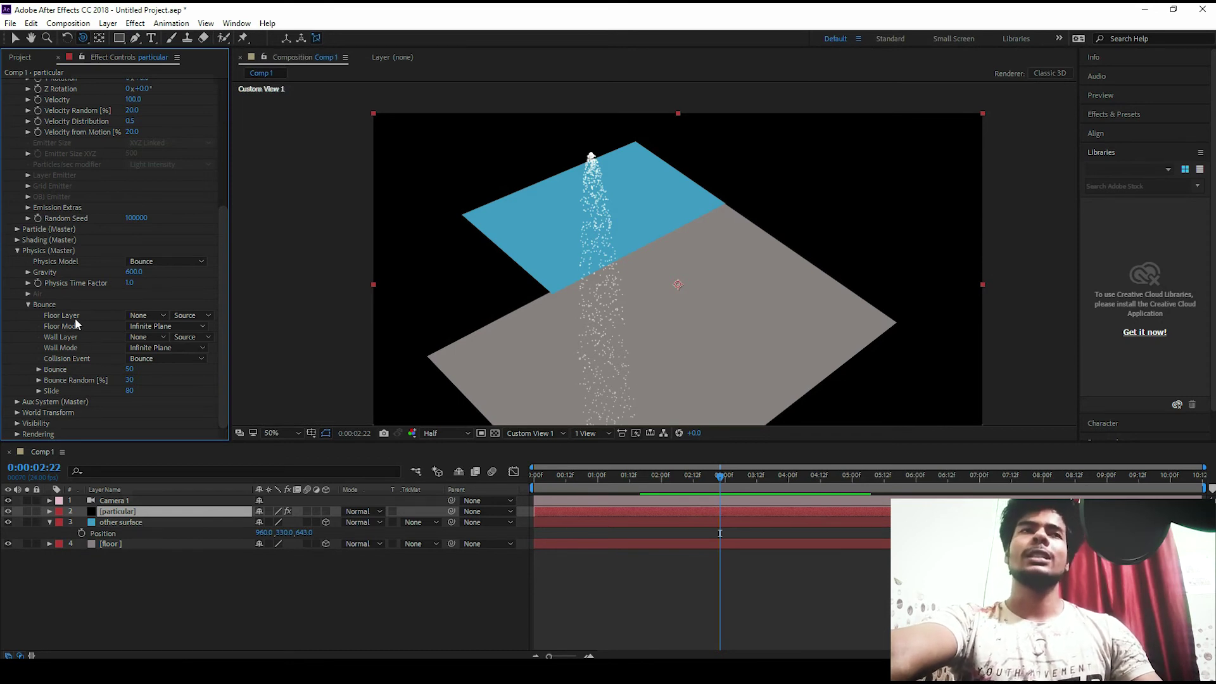
left_click(669, 476)
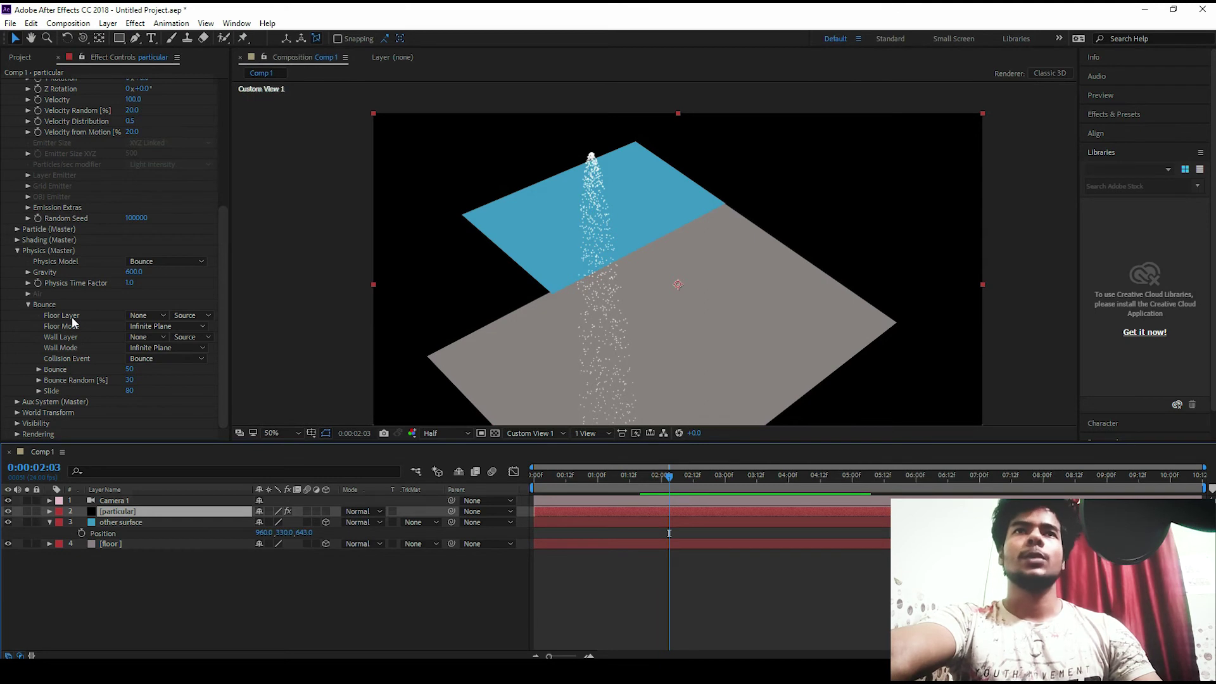
left_click(826, 351)
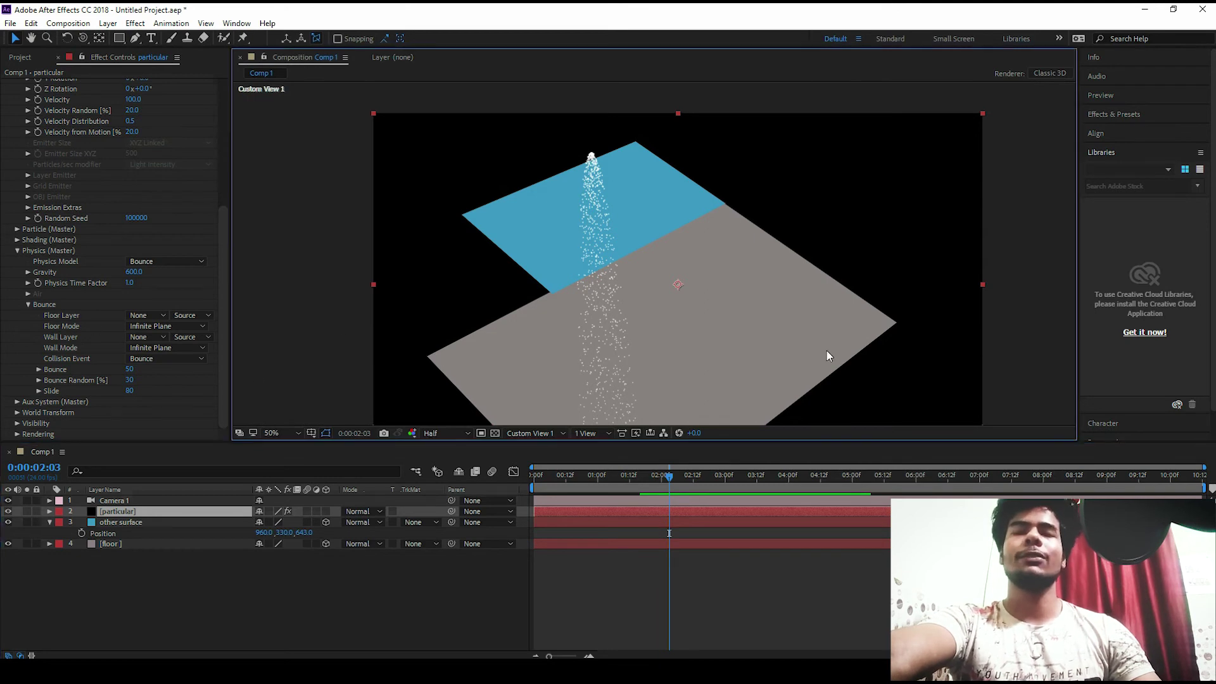
left_click(155, 544)
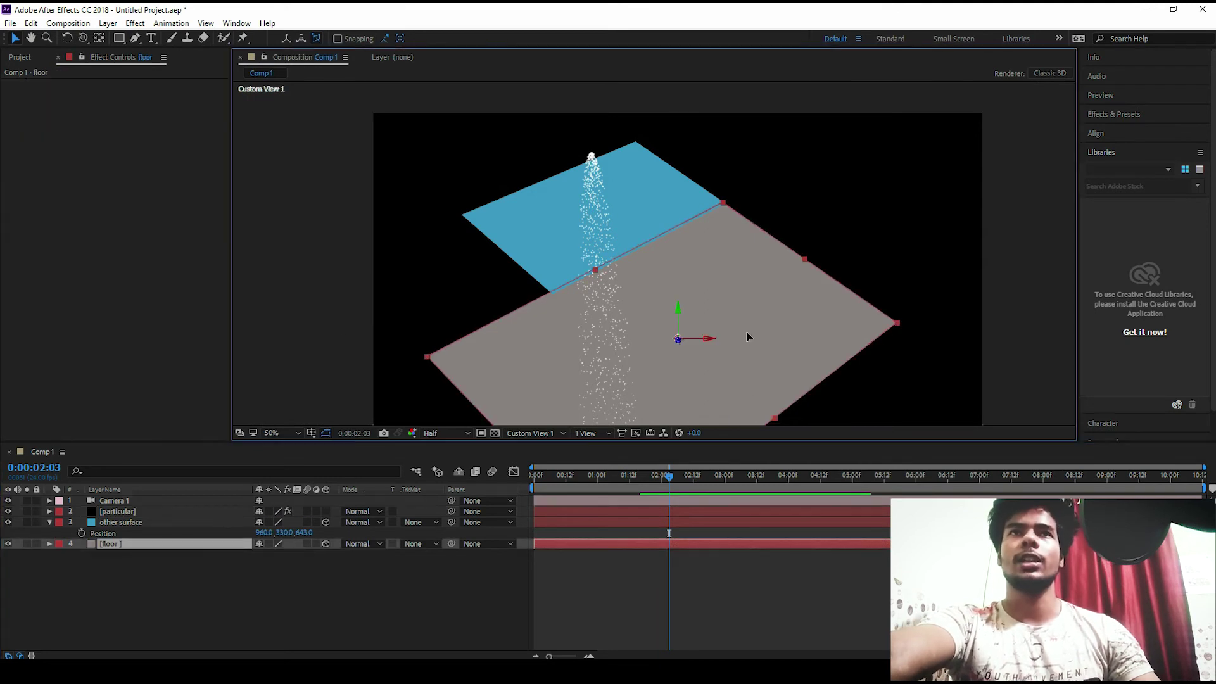
left_click(124, 526)
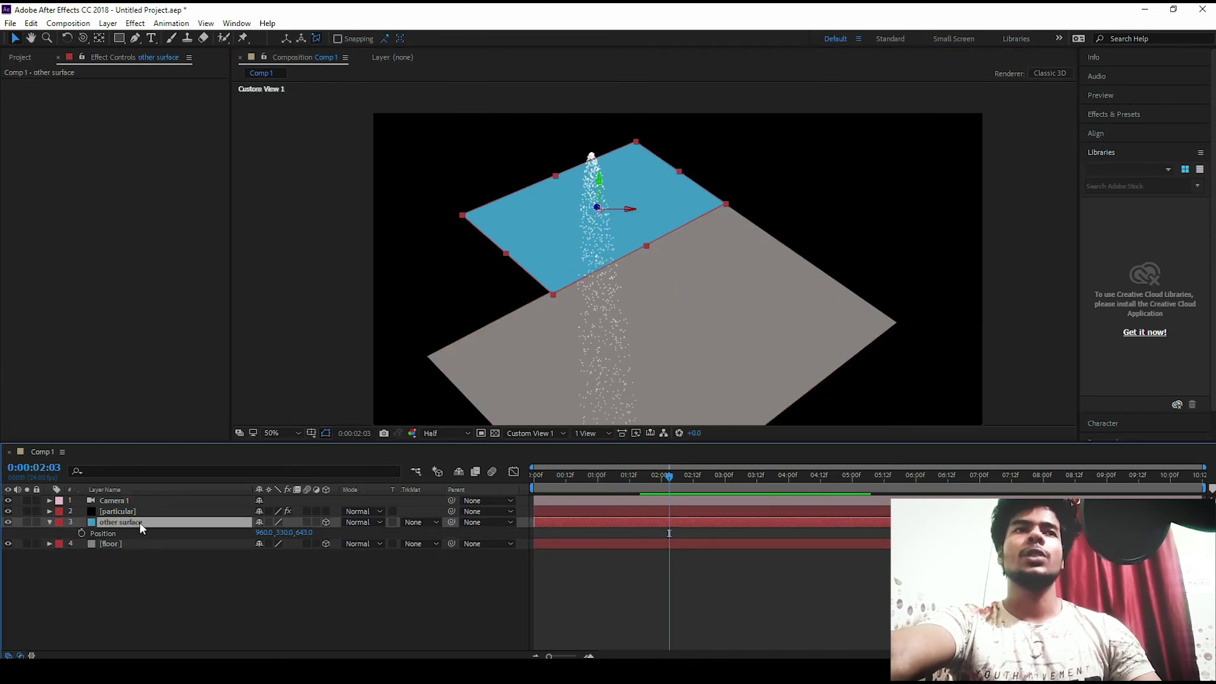
Set the Wall Layer in the particular layer's Bounce settings to other surface and preview the particle collision
left_click(124, 512)
scroll(110, 309, "down", 10)
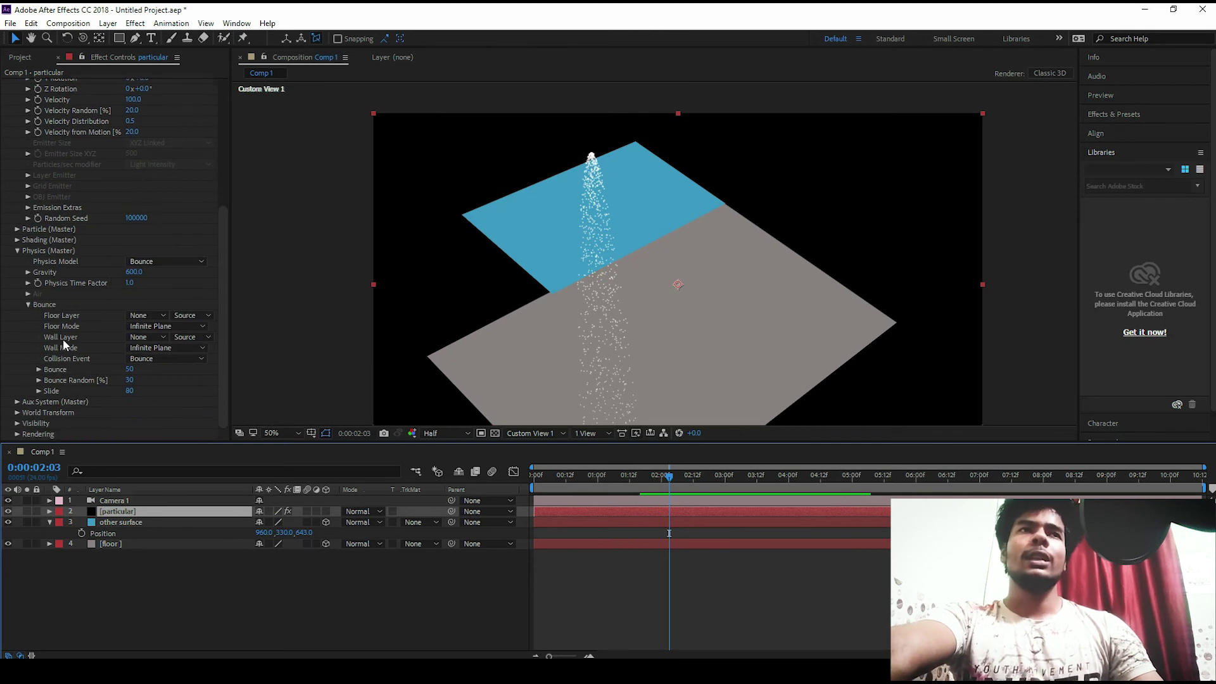
left_click(146, 336)
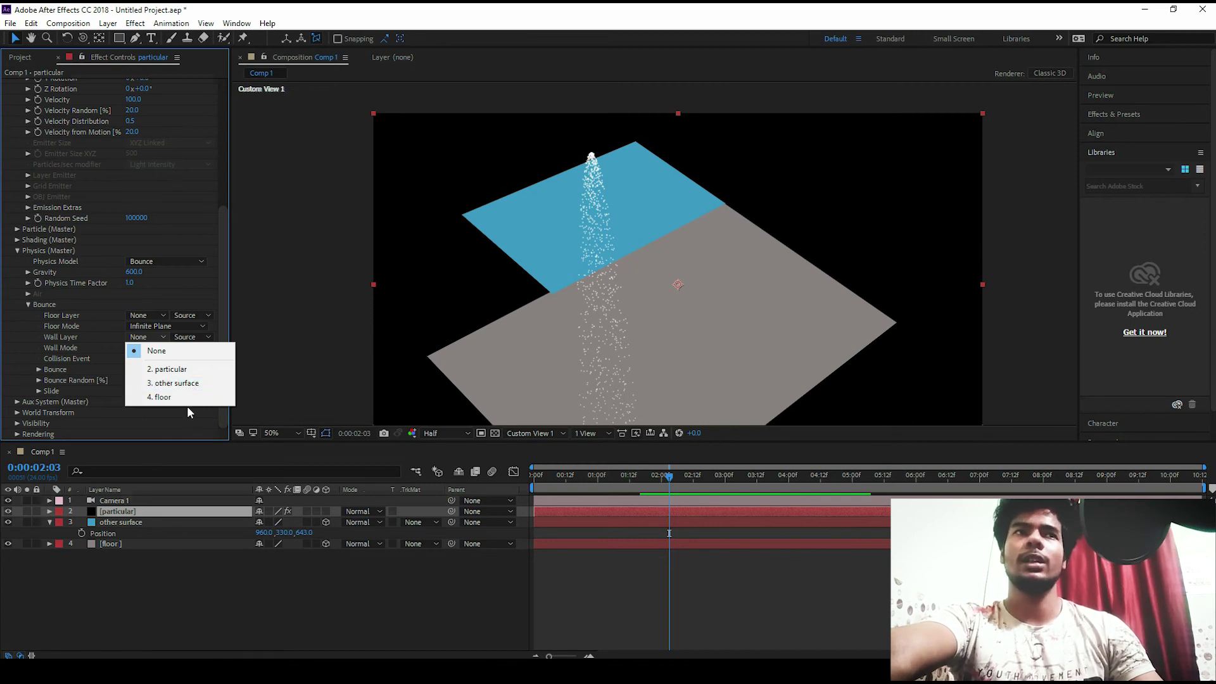
left_click(177, 383)
key("space")
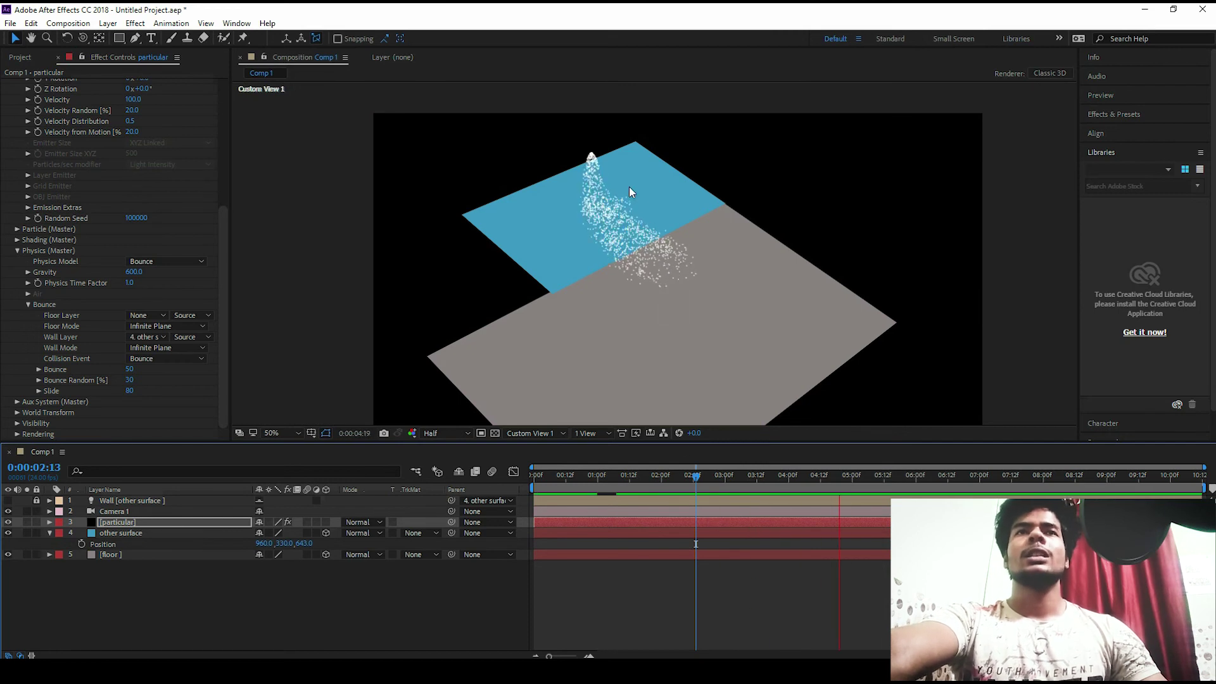
key("space")
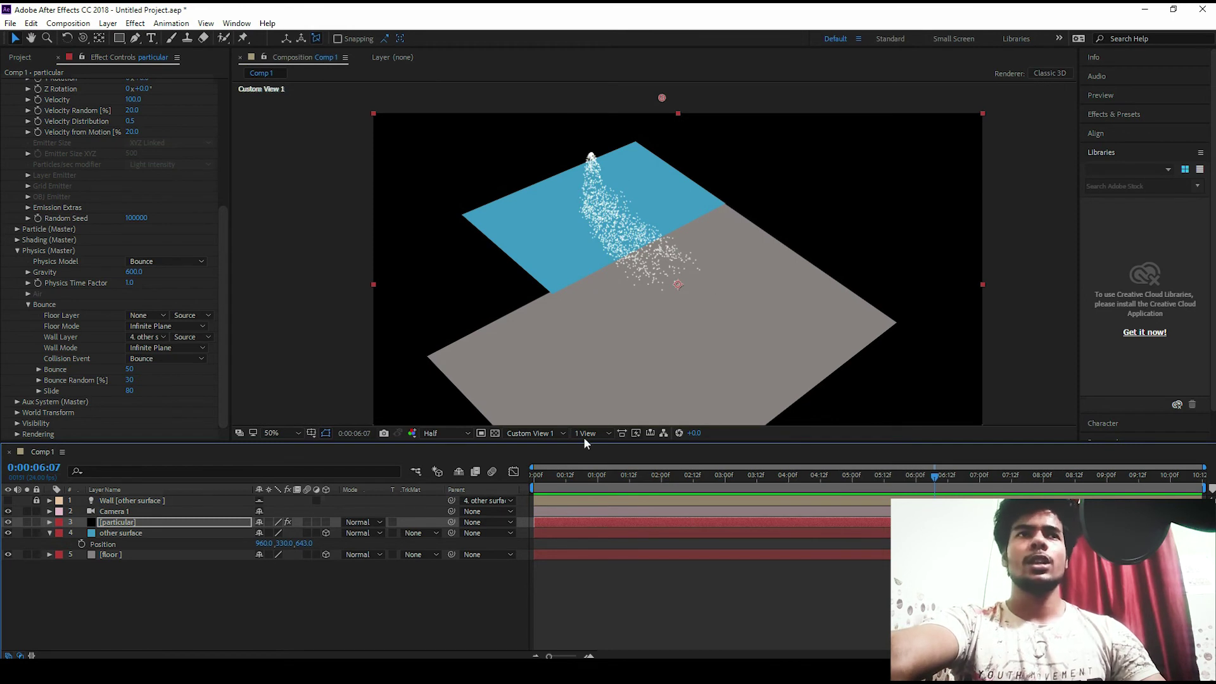
Tilt the other surface layer more steeply by increasing its X Rotation
left_click(168, 522)
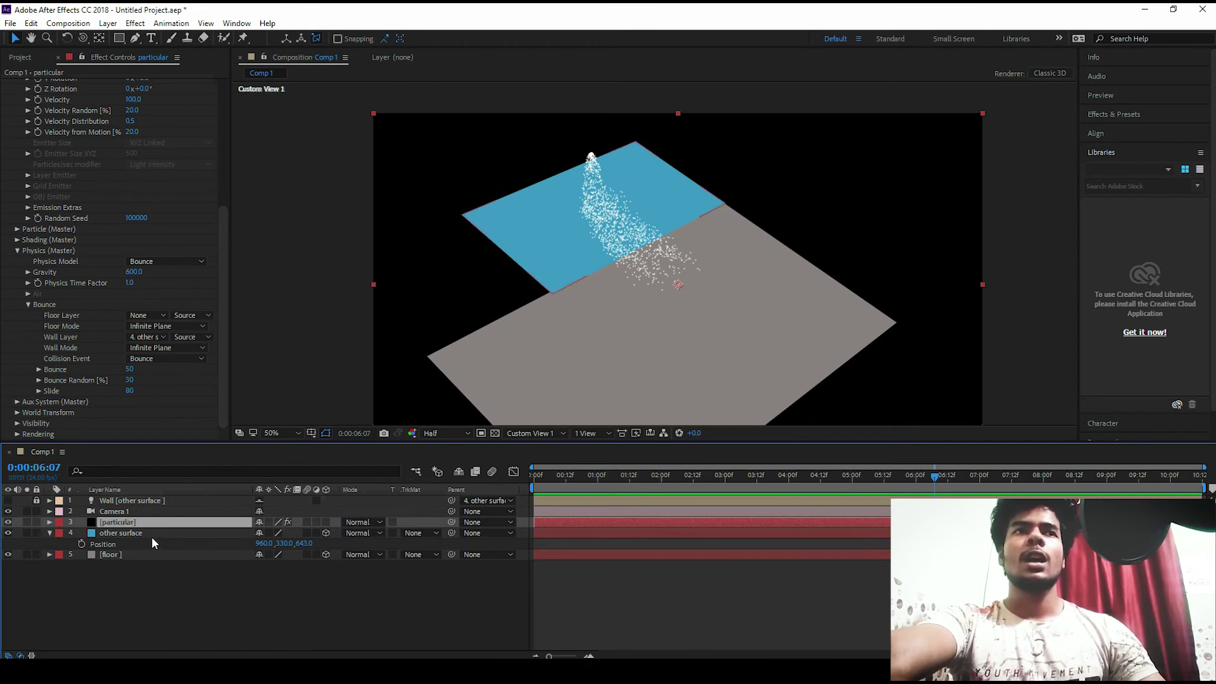
left_click(130, 537)
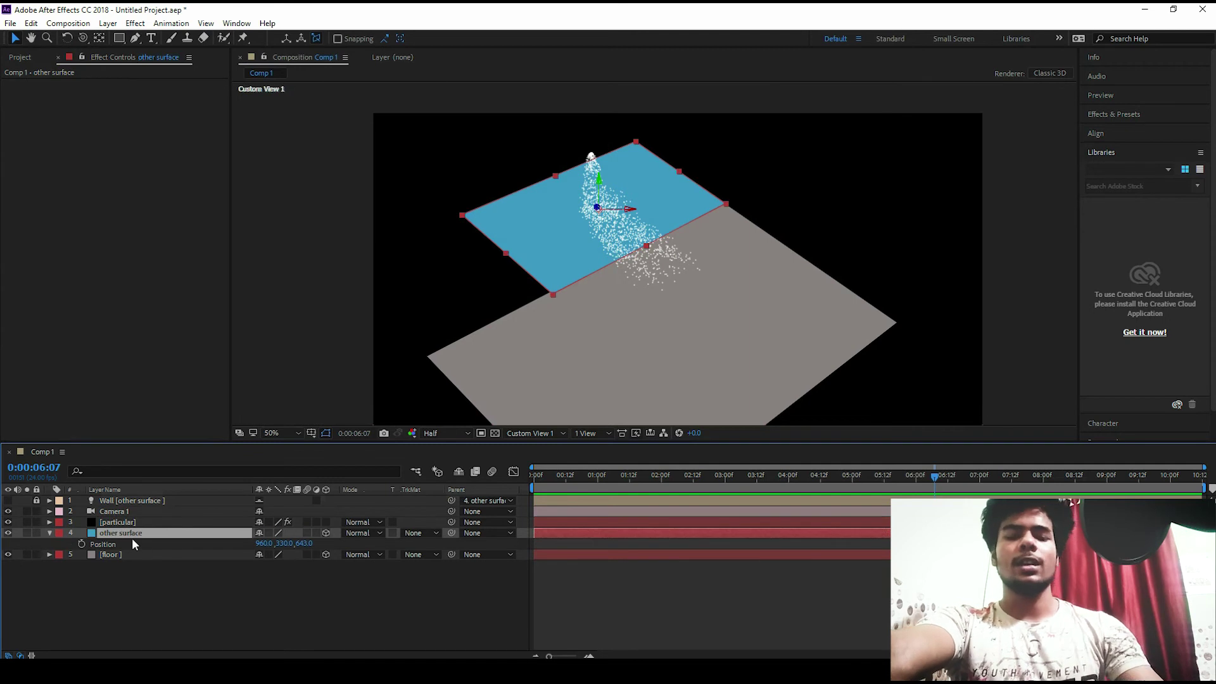
key("r")
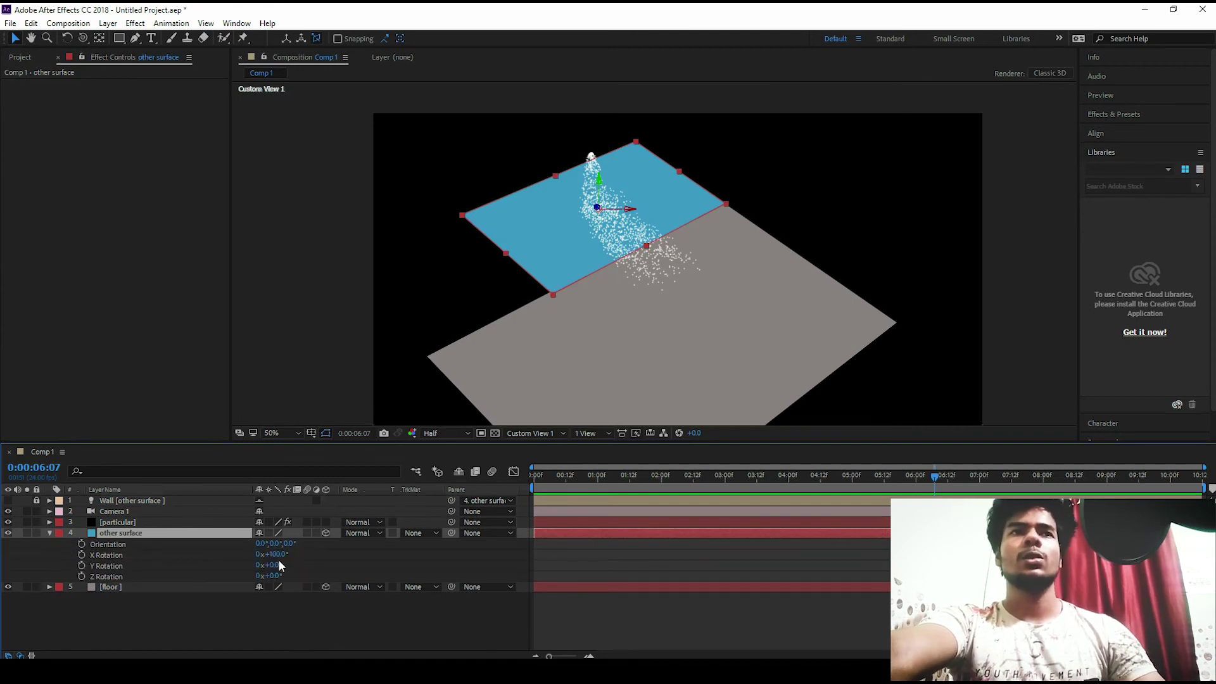
left_click_drag(273, 555, 277, 548)
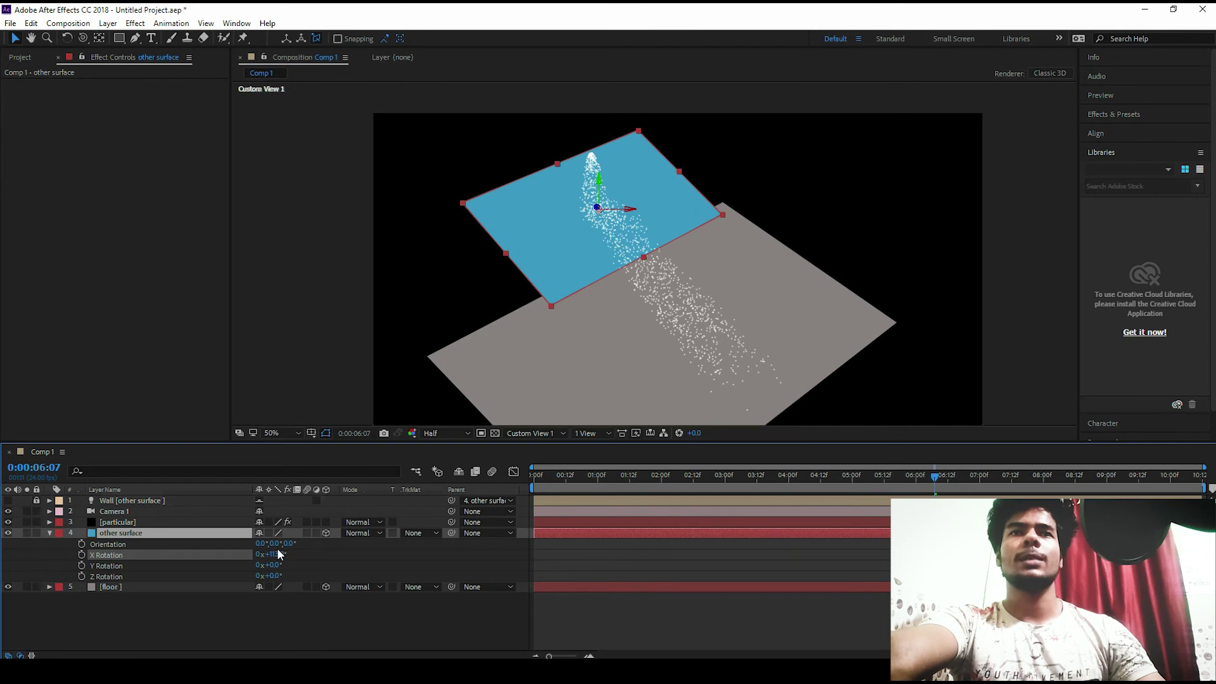
Preview the particle collision with the steeper other surface layer from 0:00:01:22
left_click_drag(693, 492, 656, 489)
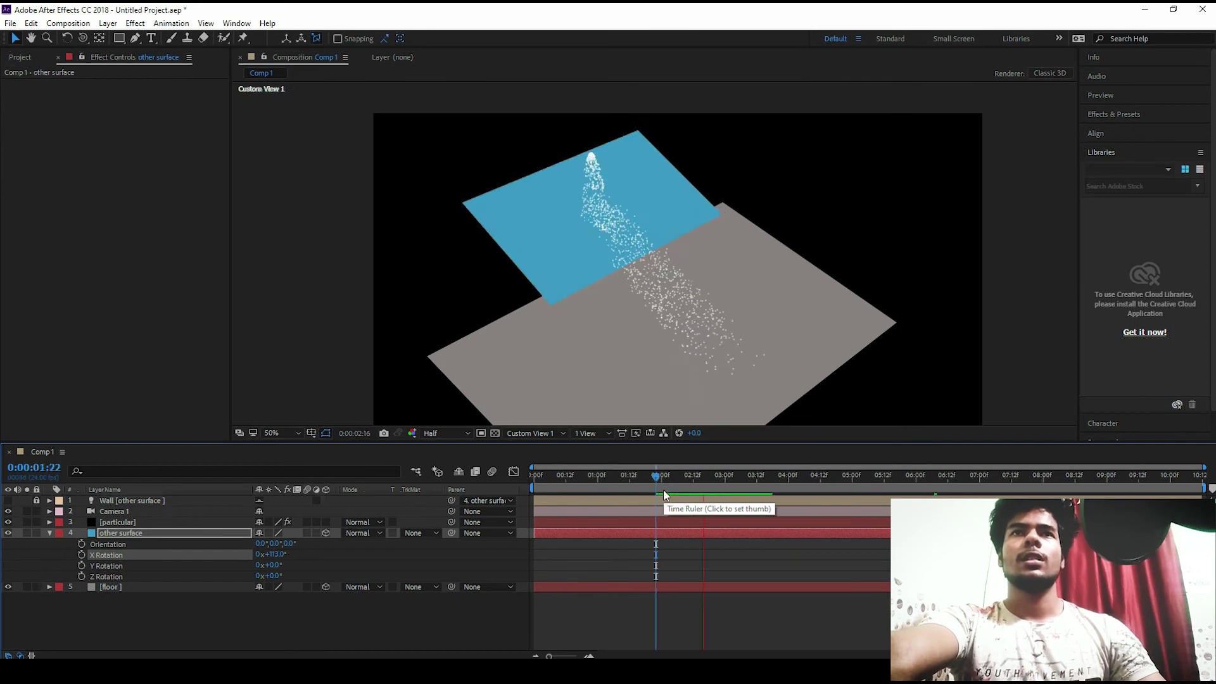
left_click(776, 276)
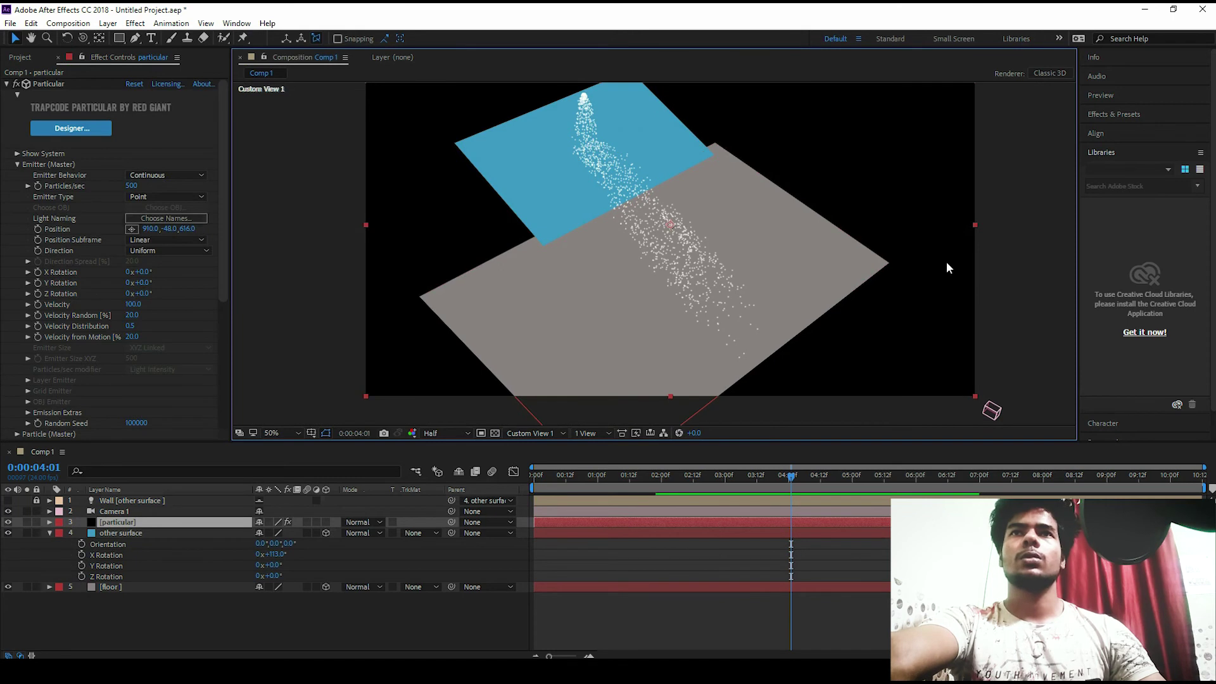
scroll(684, 293, "down", 3)
Enlarge the floor layer so that it extends beyond the sides of the composition frame
left_click(539, 333)
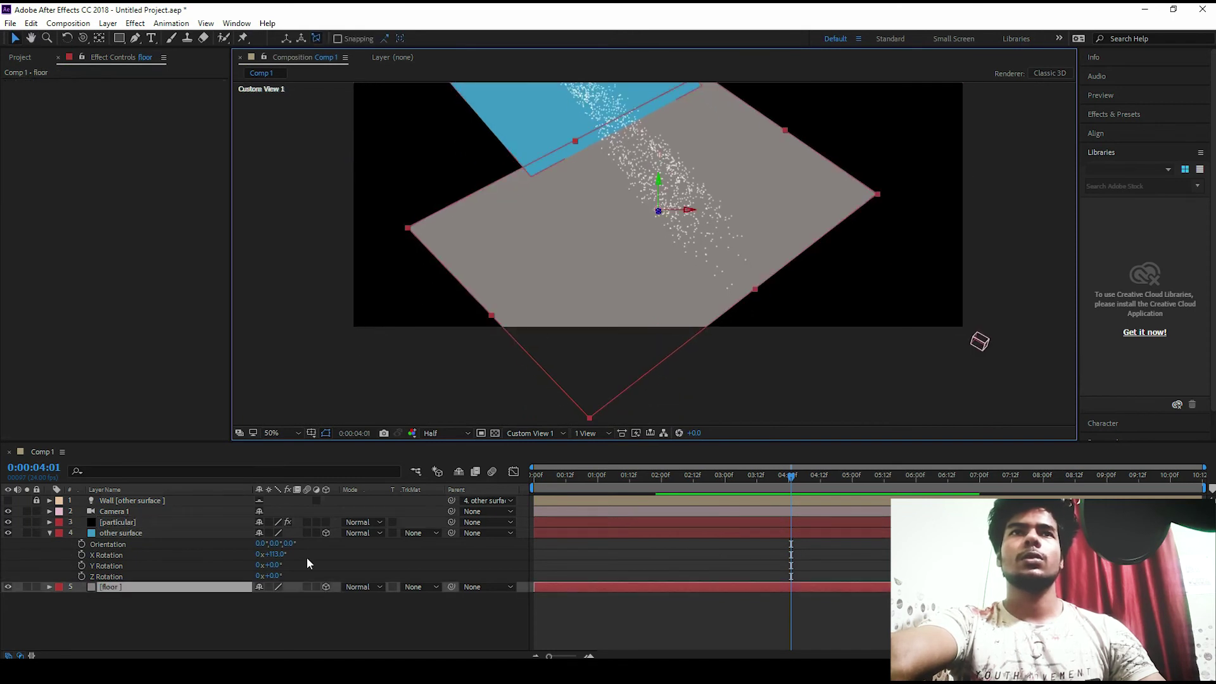
key("space")
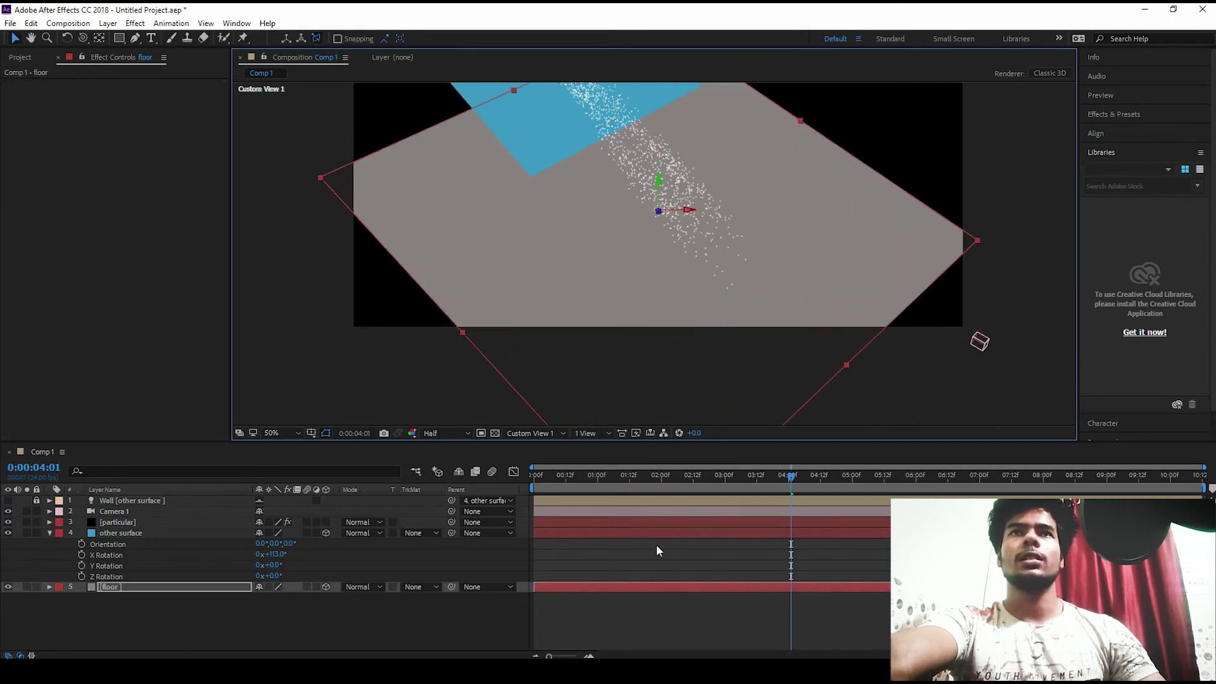
key("space")
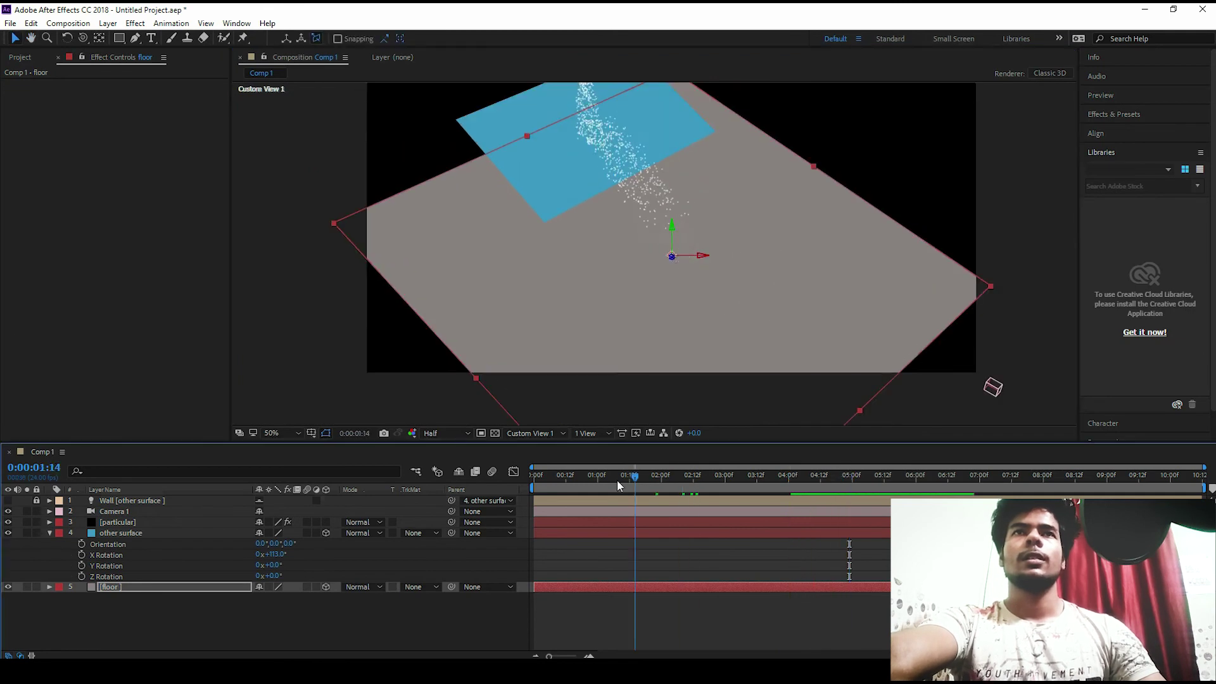
key("space")
Fit the whole composition in the viewer and preview the particles falling past the enlarged floor
left_click(280, 433)
left_click(310, 218)
key("space")
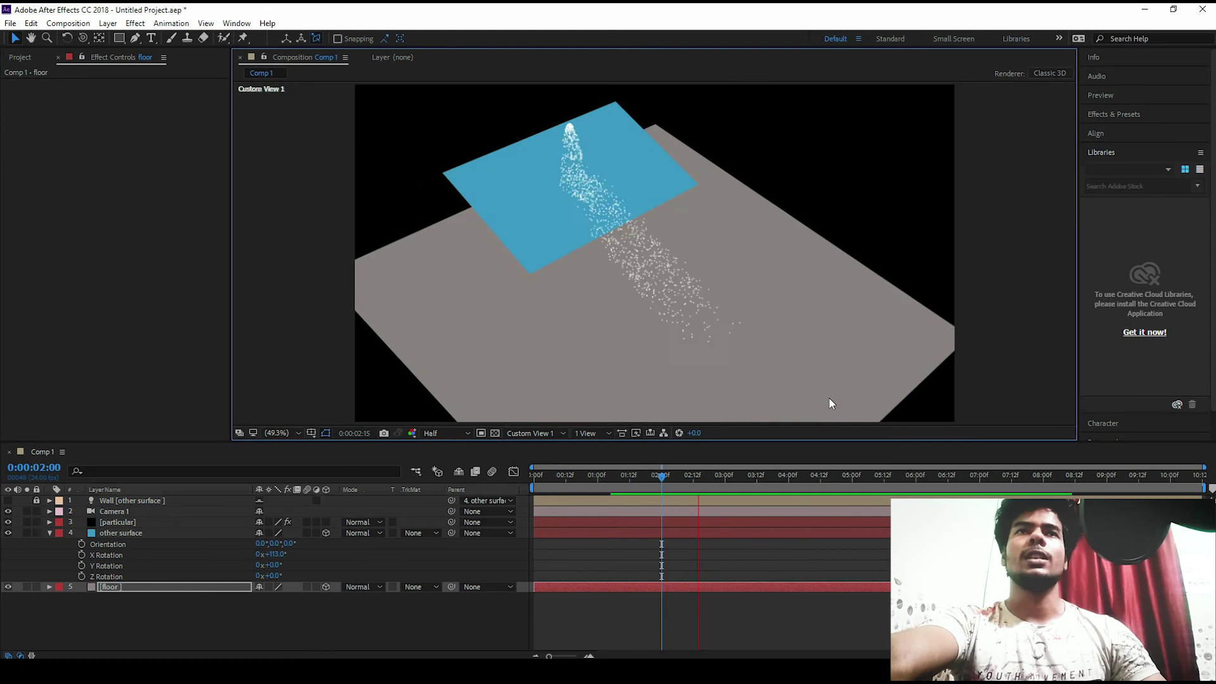
key("space")
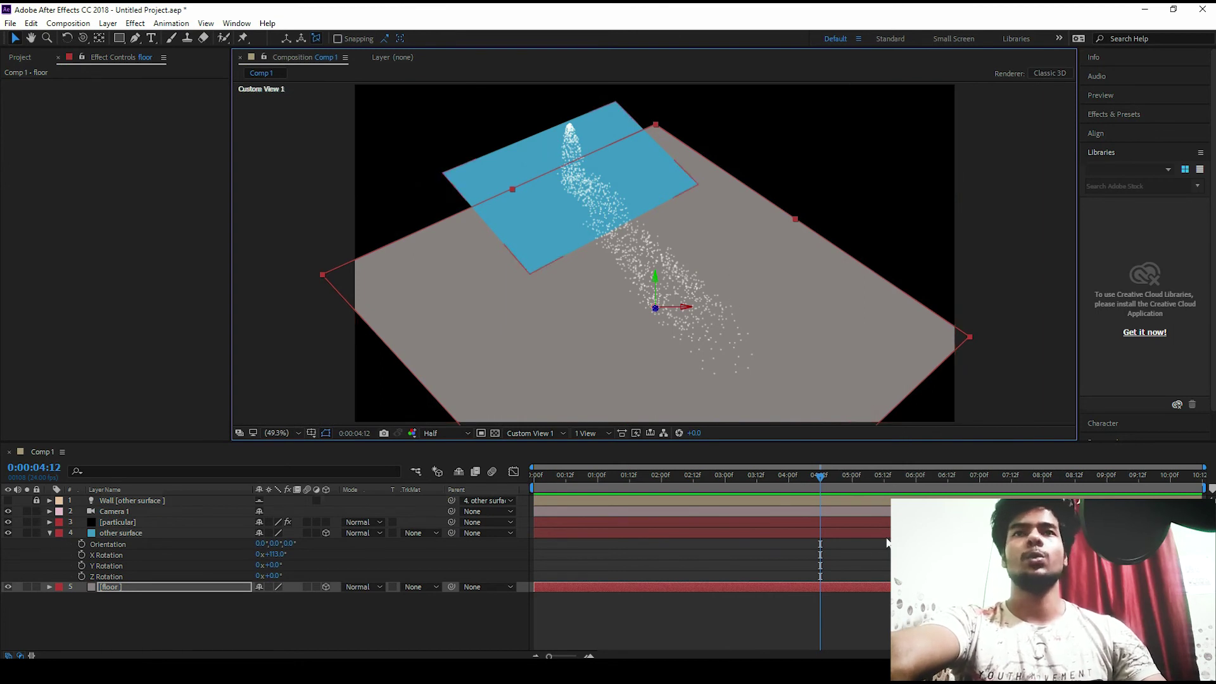
left_click(788, 476)
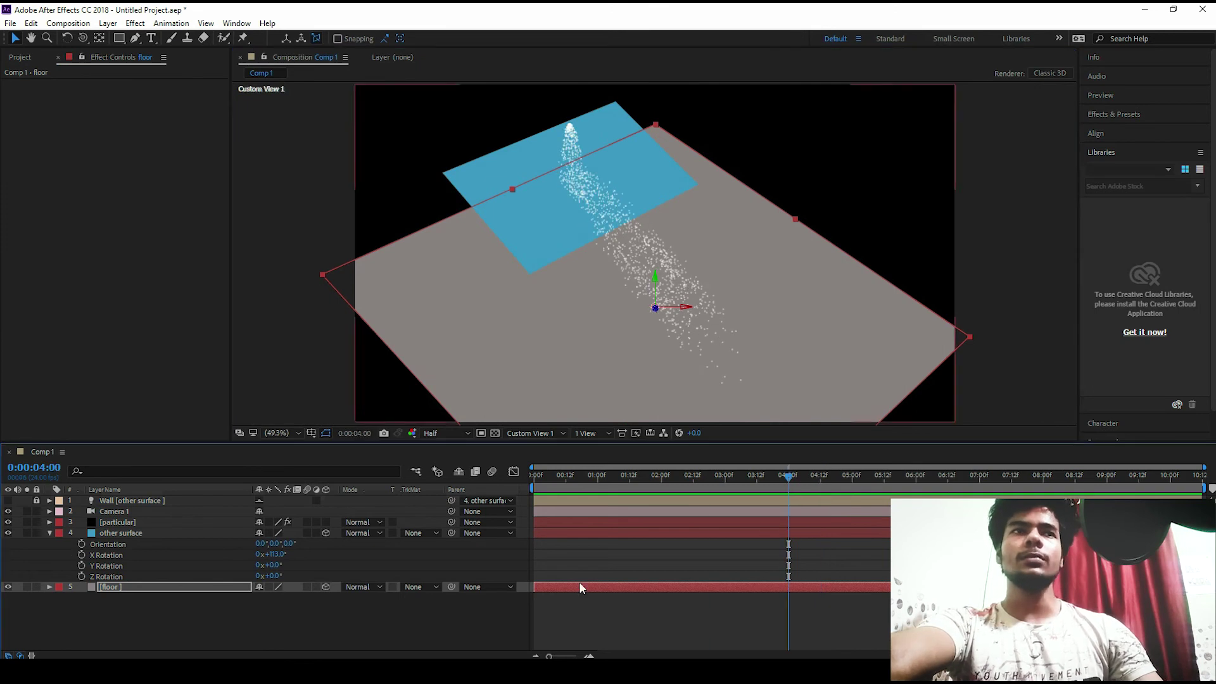
Set the Floor Layer in the particular layer's Bounce settings to floor and check the particles at 0:00:04:14
left_click(119, 522)
scroll(126, 285, "down", 5)
scroll(130, 319, "down", 2)
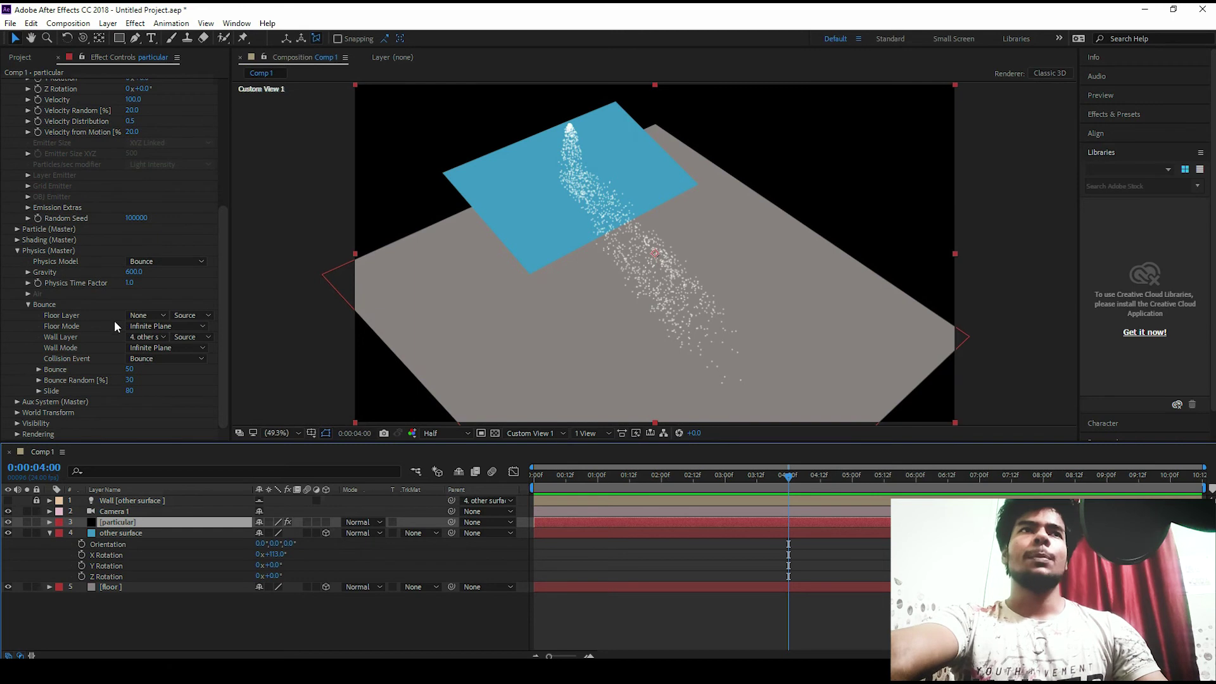
left_click(85, 318)
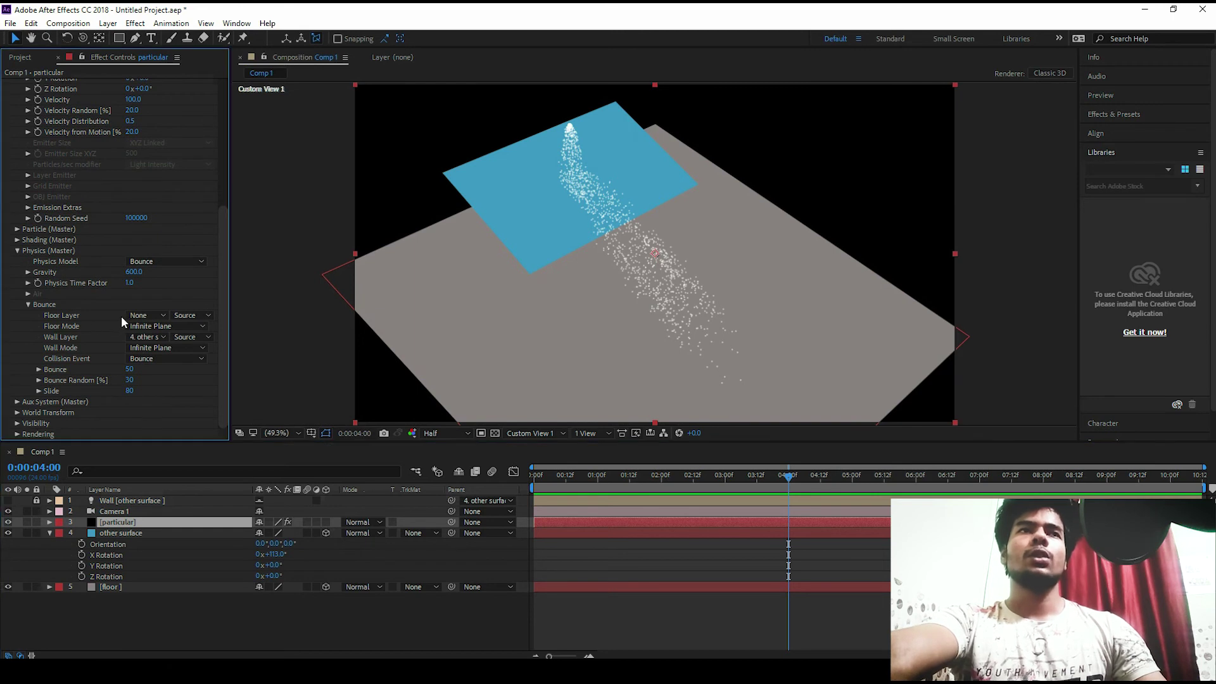
left_click(148, 316)
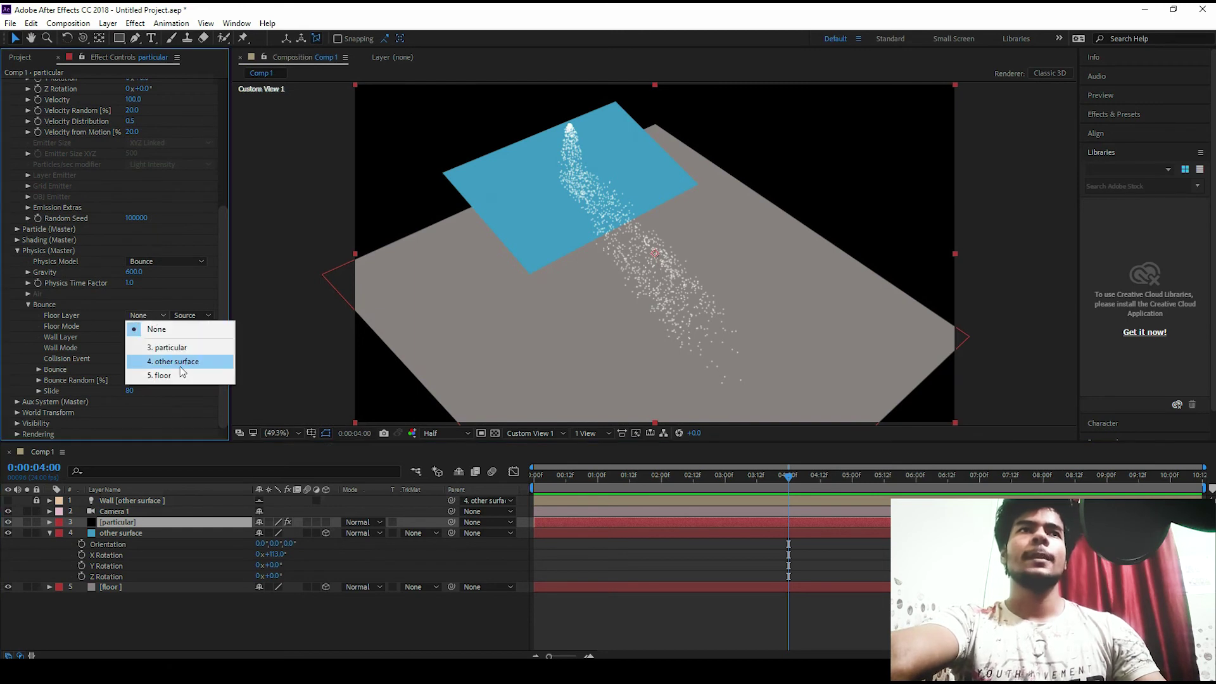
left_click(174, 376)
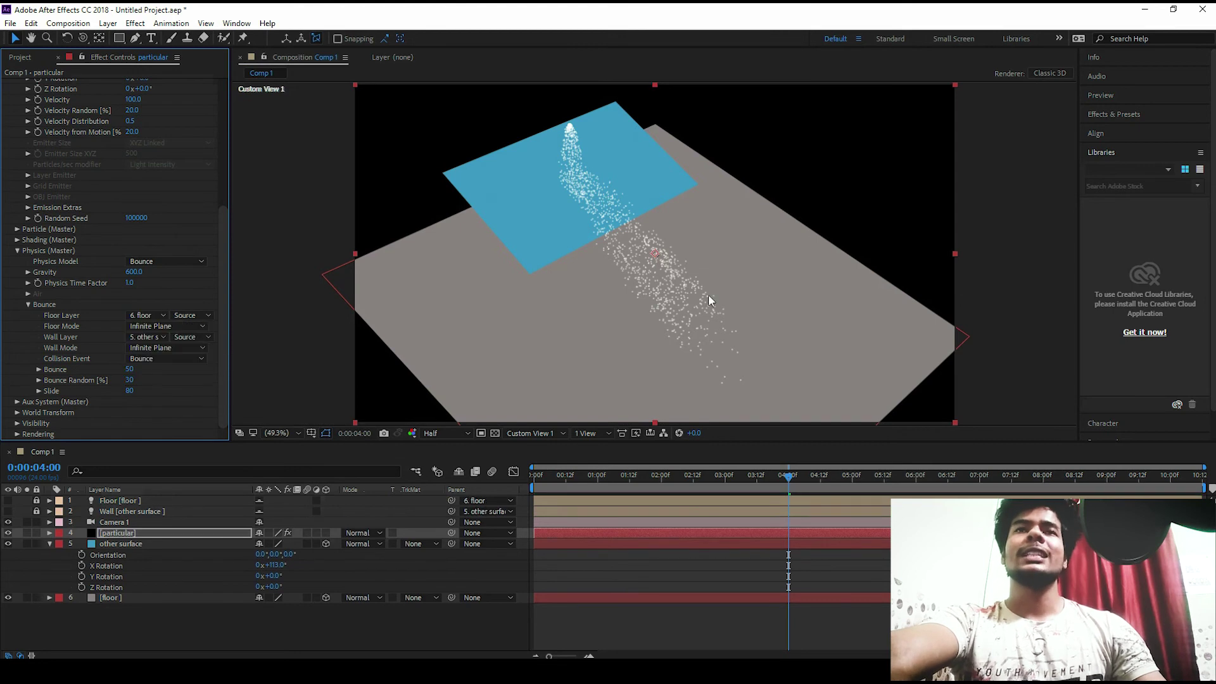
left_click_drag(792, 475, 826, 484)
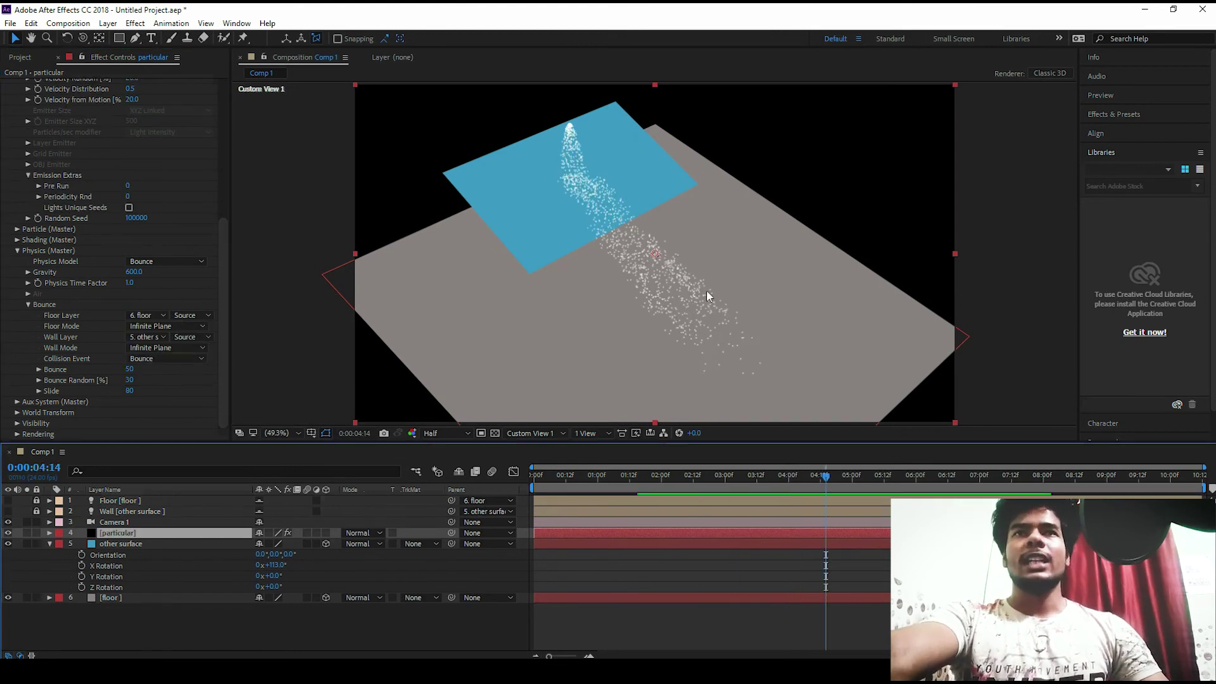
Set the particle Life to 20 seconds in the Particle (Master) settings and check the particles at 0:00:06:12
left_click_drag(787, 320, 804, 283)
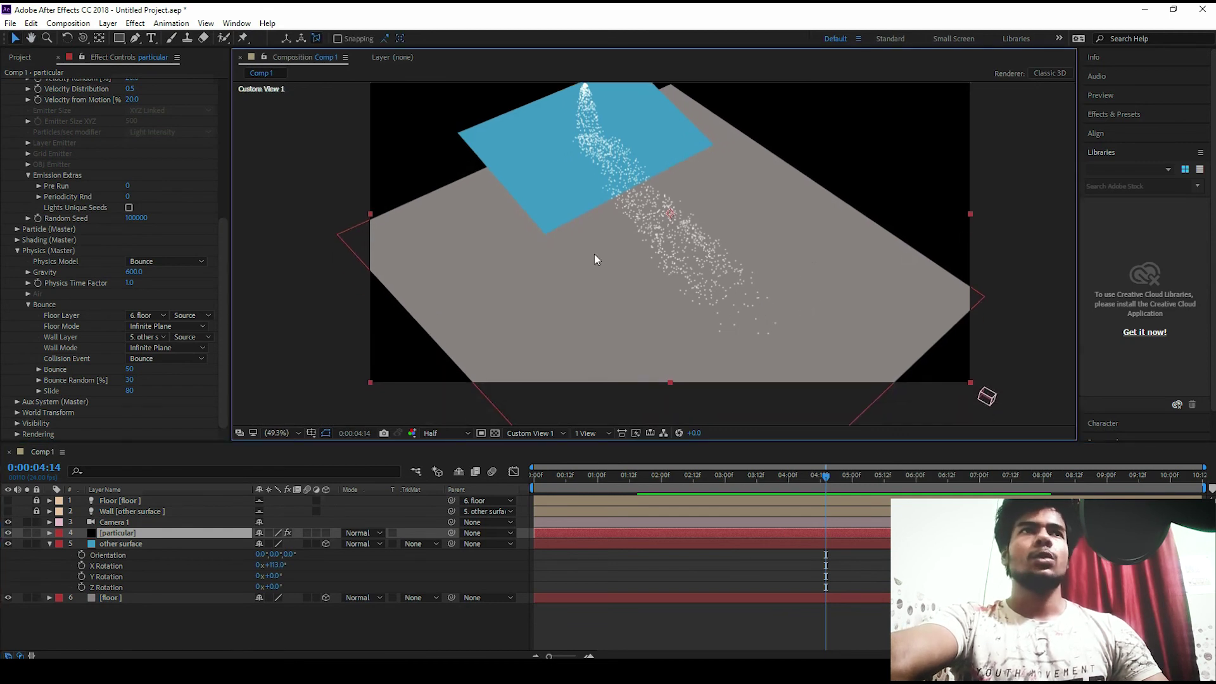
left_click(18, 229)
scroll(81, 253, "down", 2)
left_click(132, 197)
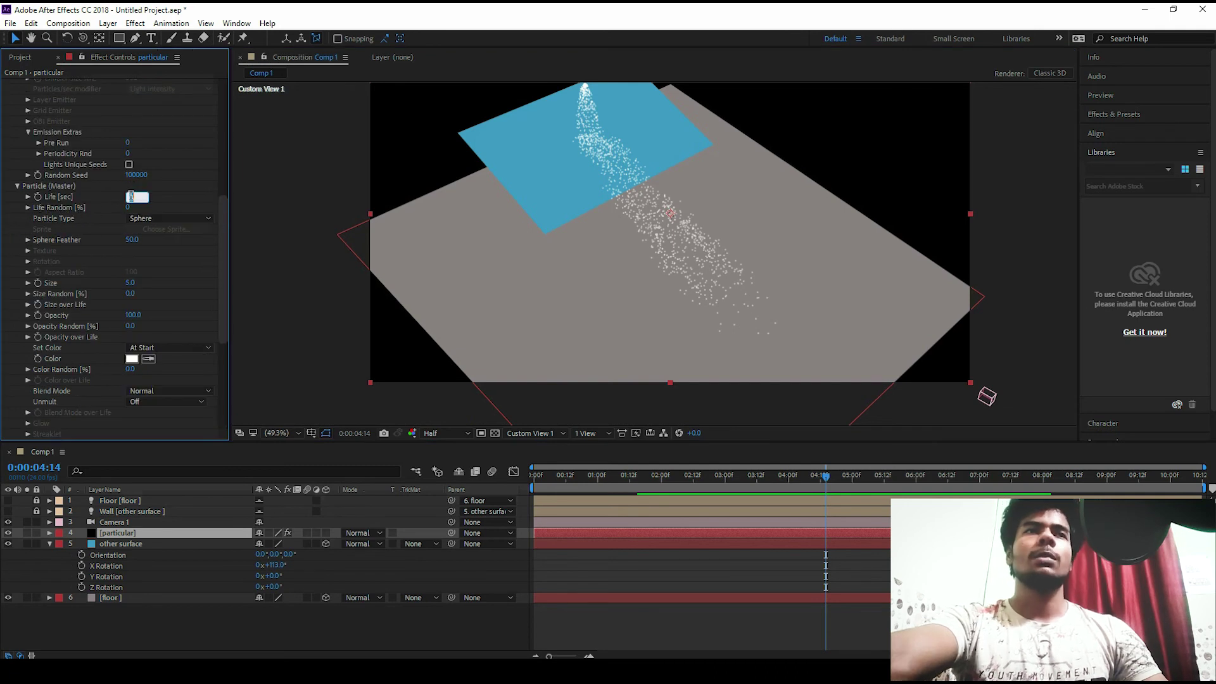
type("20")
left_click(816, 411)
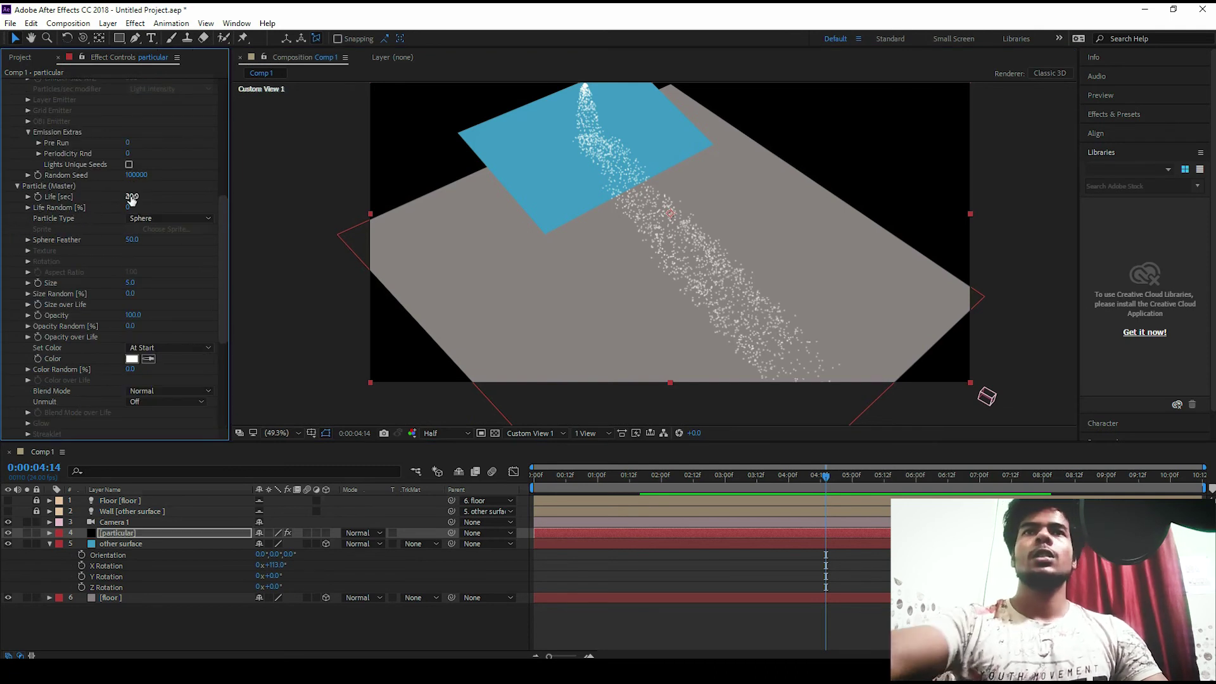
left_click(876, 330)
left_click(890, 355)
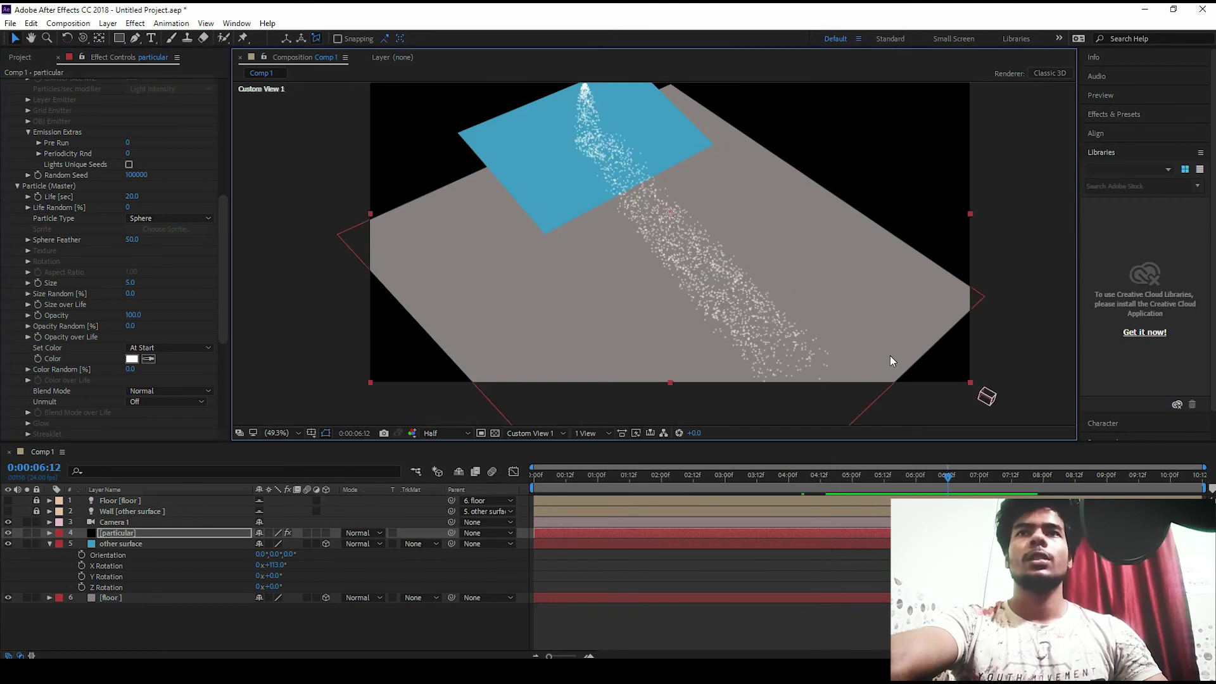
Set the floor layer's X Rotation to 87° and preview the particles landing on it
left_click(127, 596)
key("r")
left_click_drag(273, 619, 282, 629)
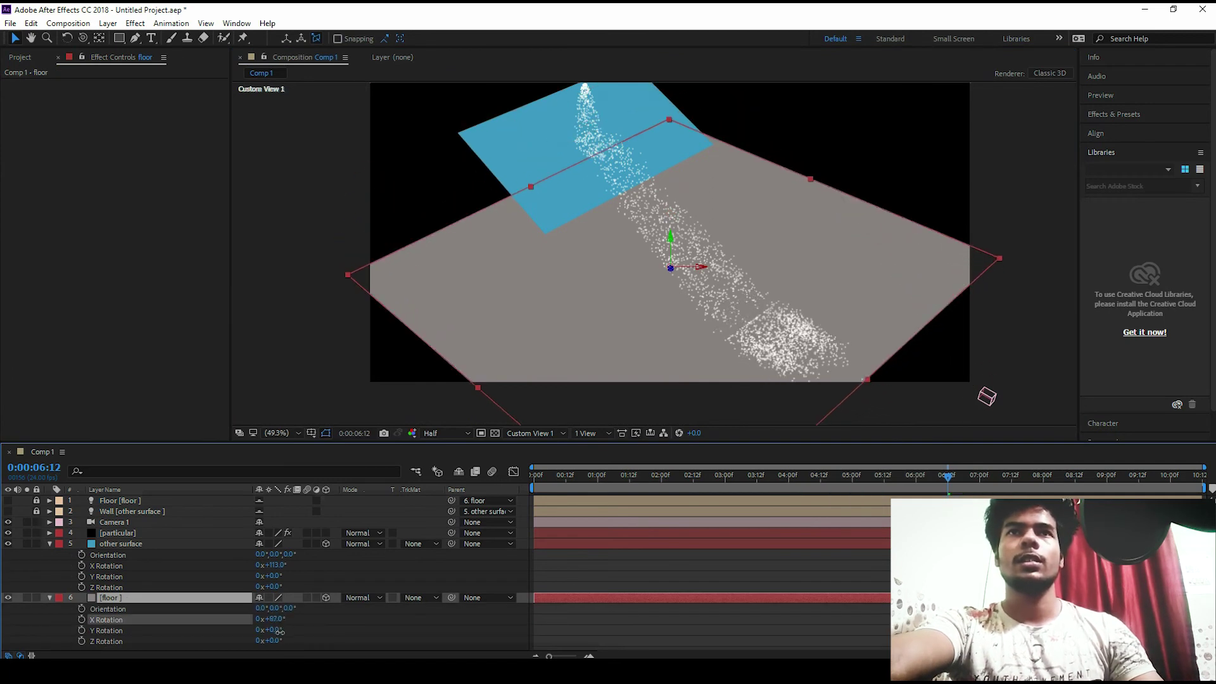
key("space")
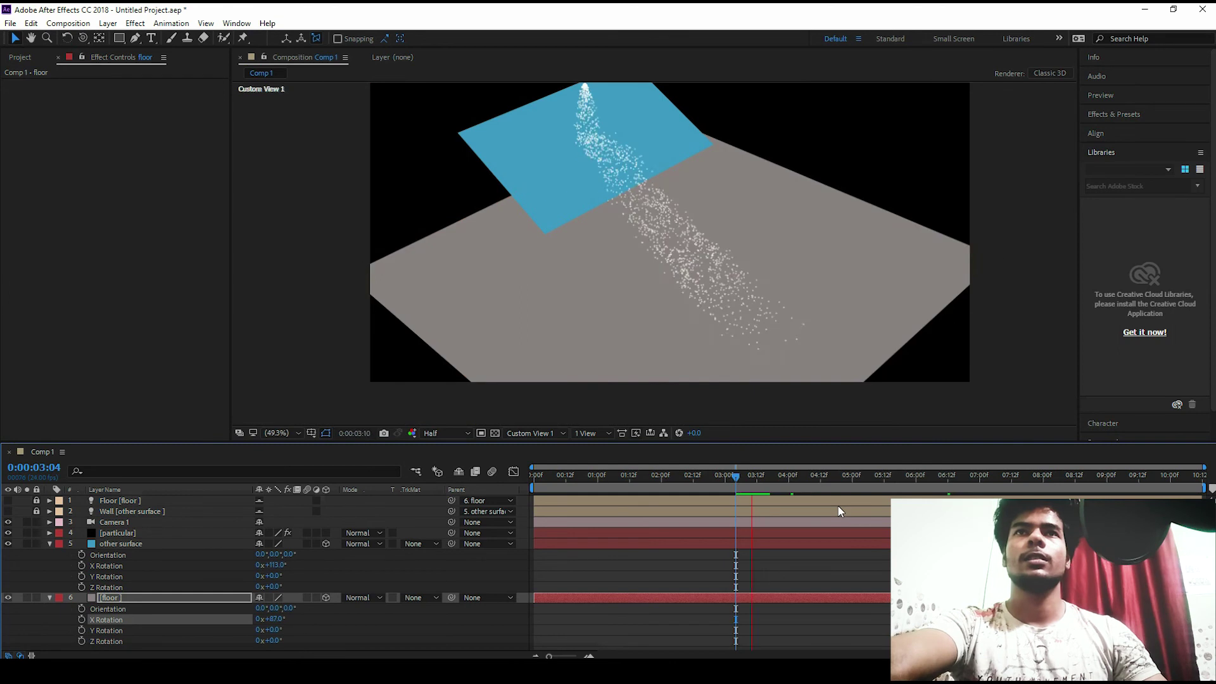
key("space")
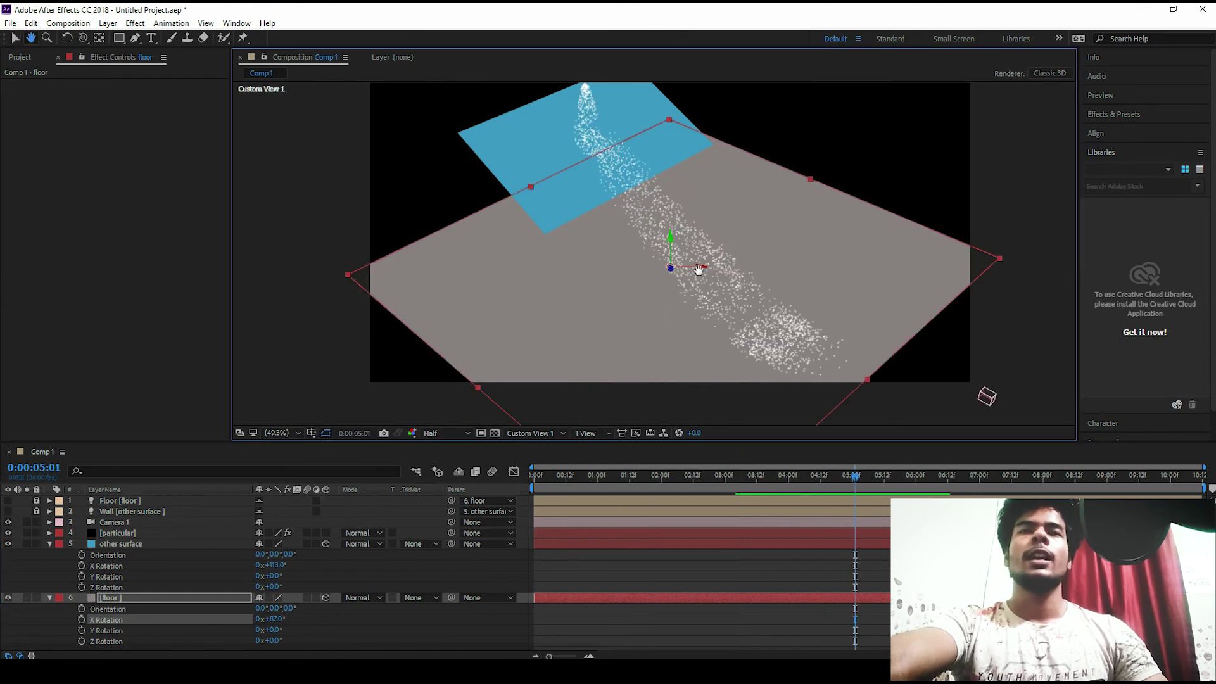
Examine the Floor Mode options in the particular layer's Bounce settings
left_click(117, 532)
scroll(133, 293, "down", 10)
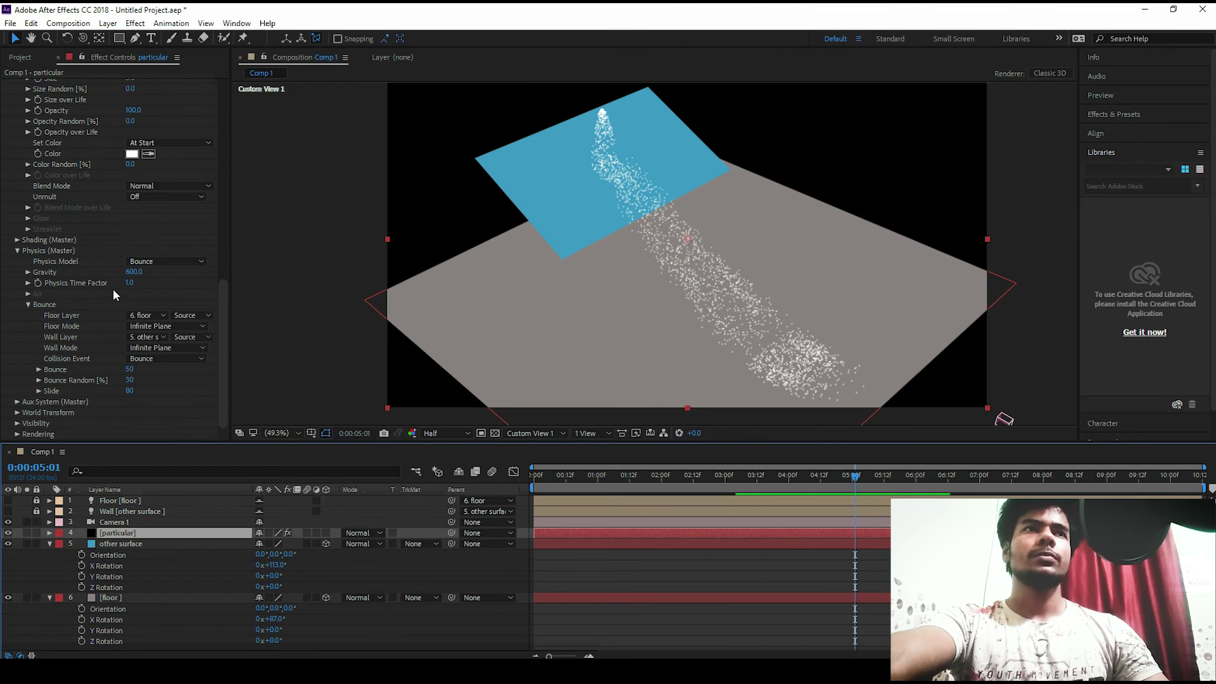
left_click(168, 326)
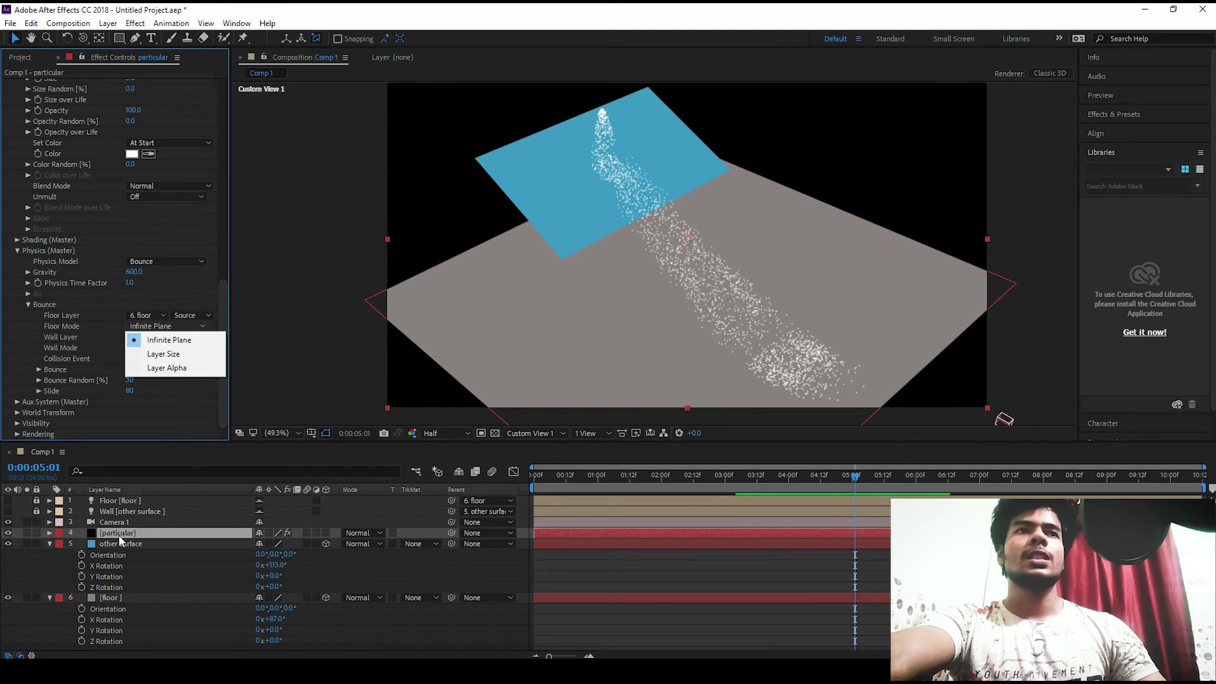
left_click(663, 241)
Move the particle emitter to the edge of the other surface layer with Position X 231 and preview the fall
scroll(659, 216, "up", 1)
left_click_drag(628, 196, 670, 213)
scroll(87, 147, "up", 3)
scroll(95, 155, "up", 10)
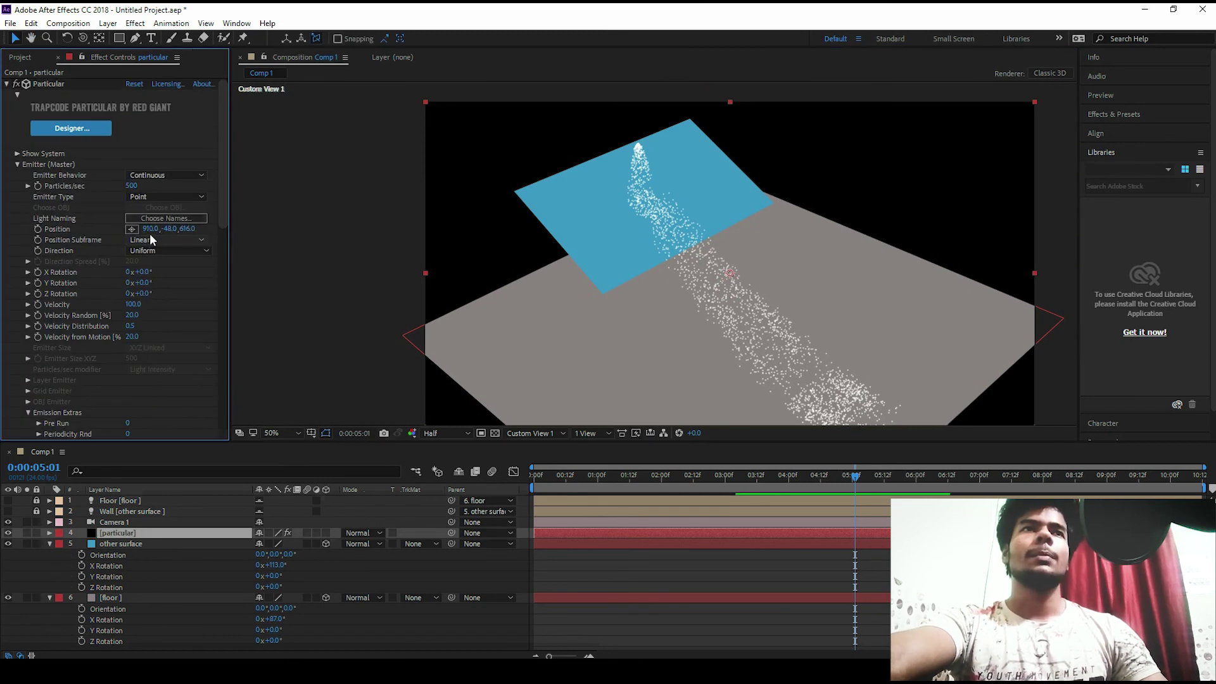
left_click_drag(151, 234, 2, 396)
left_click_drag(148, 229, 90, 251)
key("space")
scroll(426, 150, "up", 2)
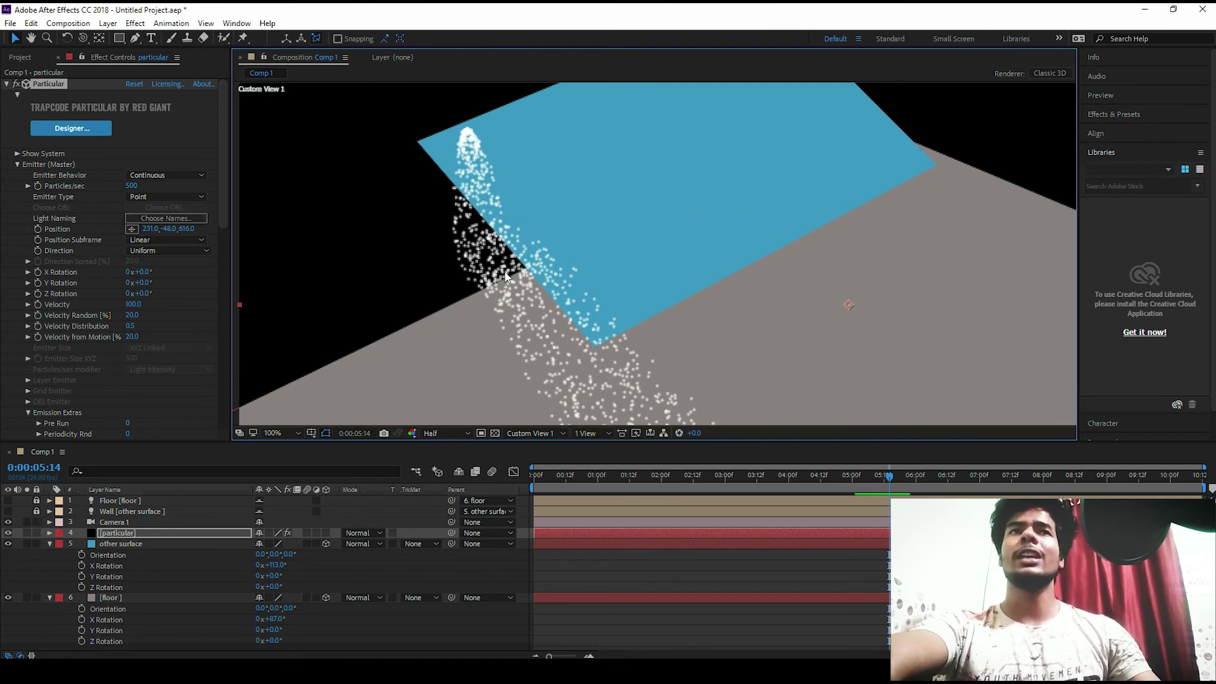
Try Layer Size as the Wall Mode in the particular layer's Bounce settings
scroll(43, 234, "down", 10)
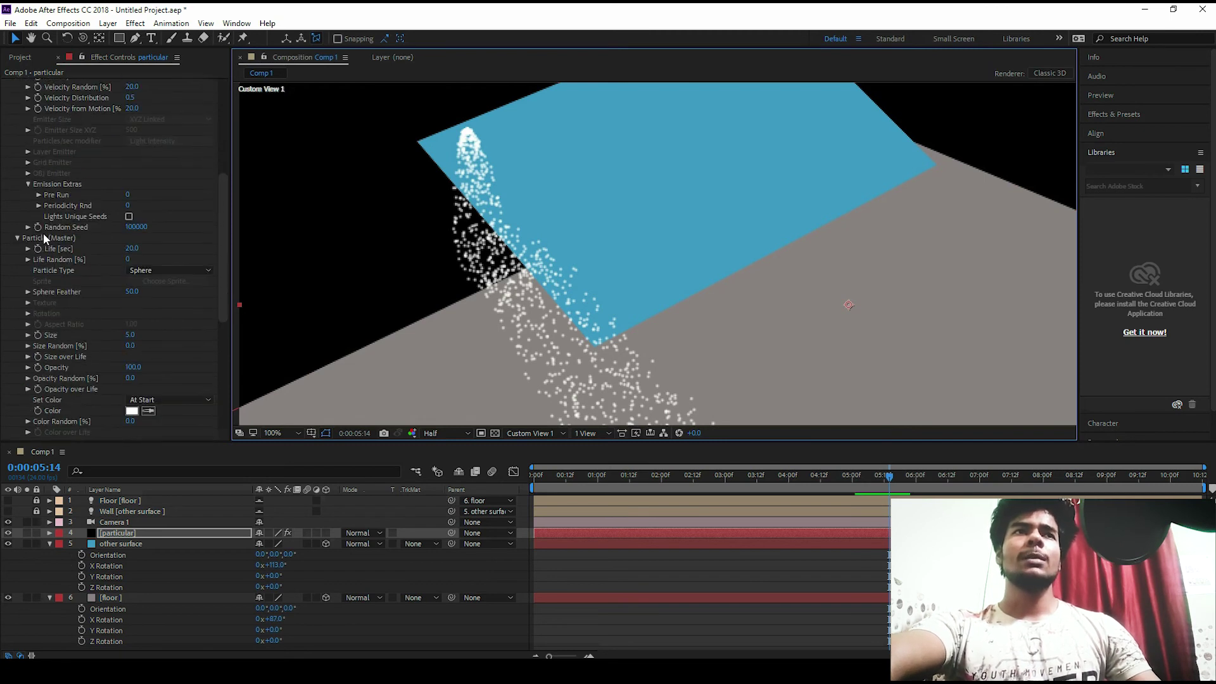
scroll(43, 238, "down", 3)
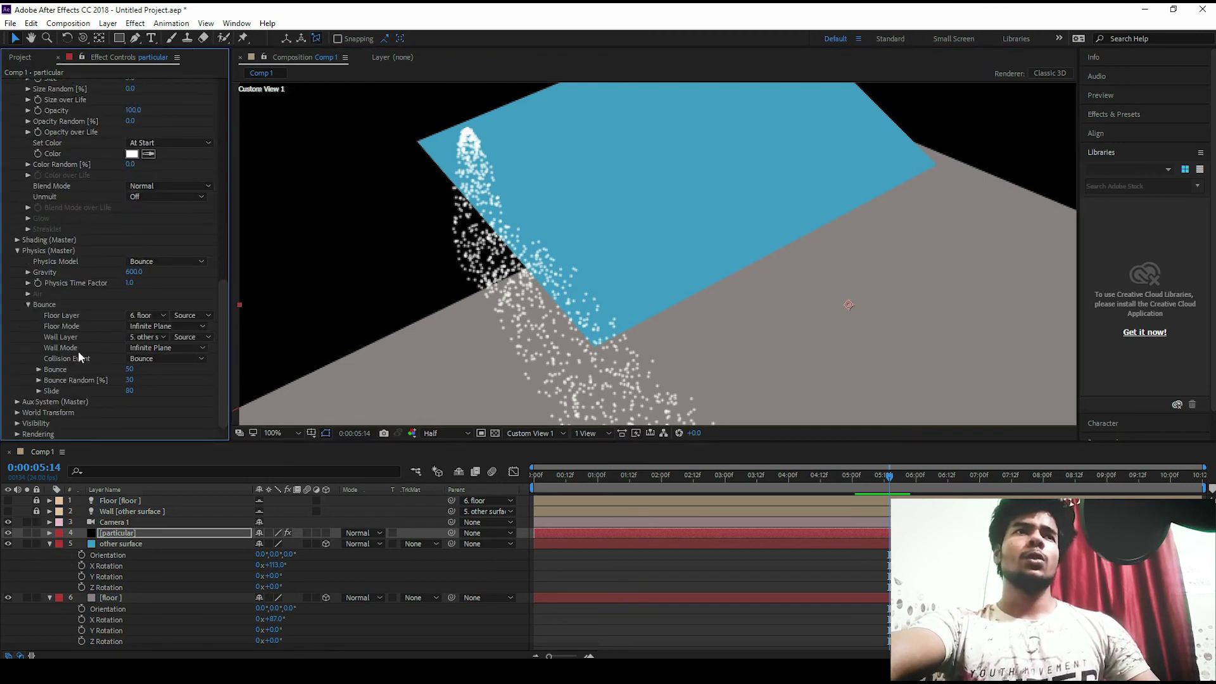
left_click(146, 348)
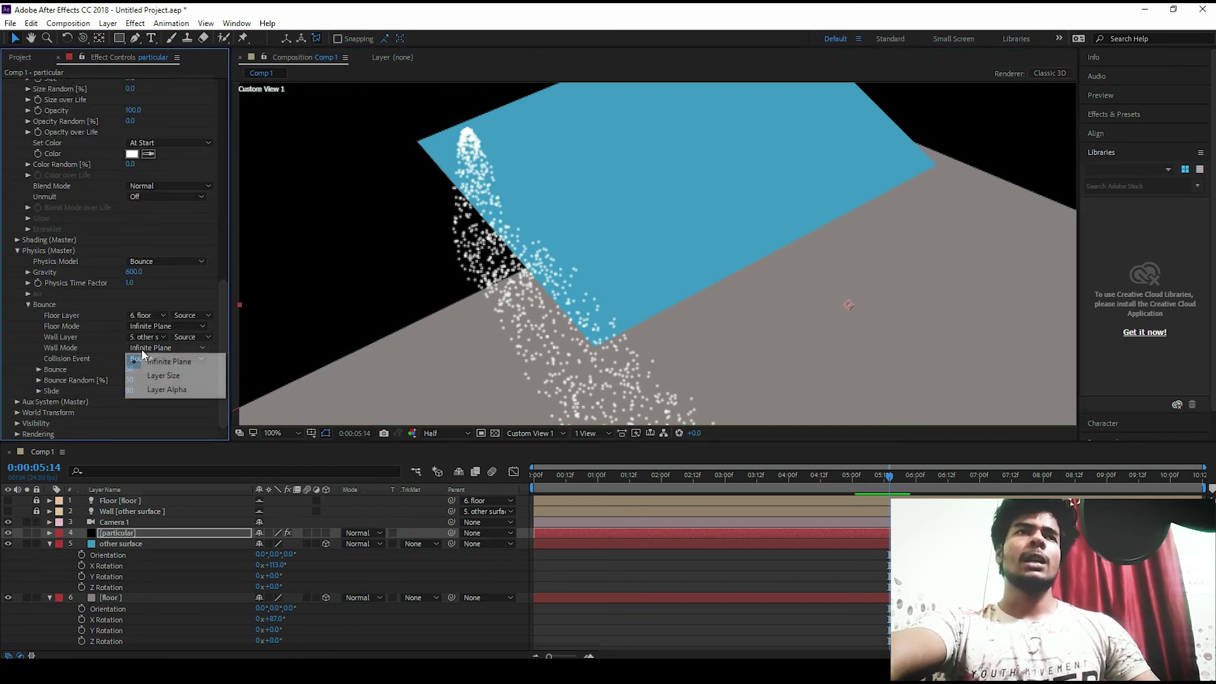
left_click(174, 378)
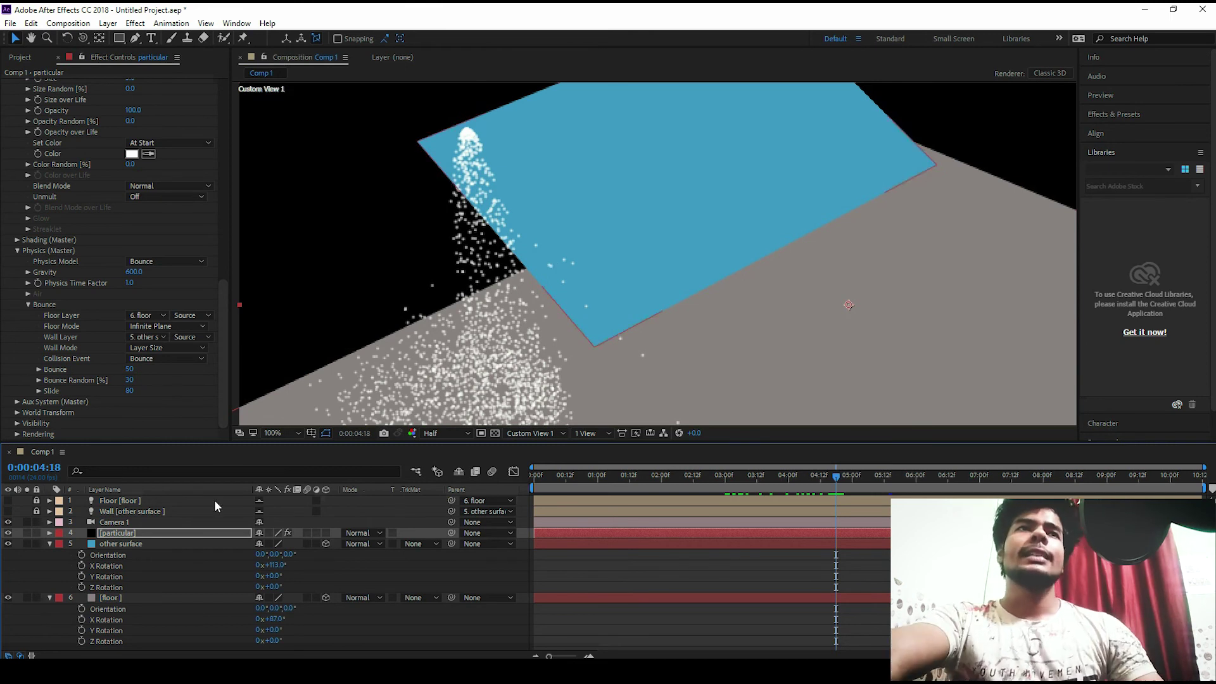
Return the Wall Mode in the Bounce settings to Infinite Plane
left_click(173, 348)
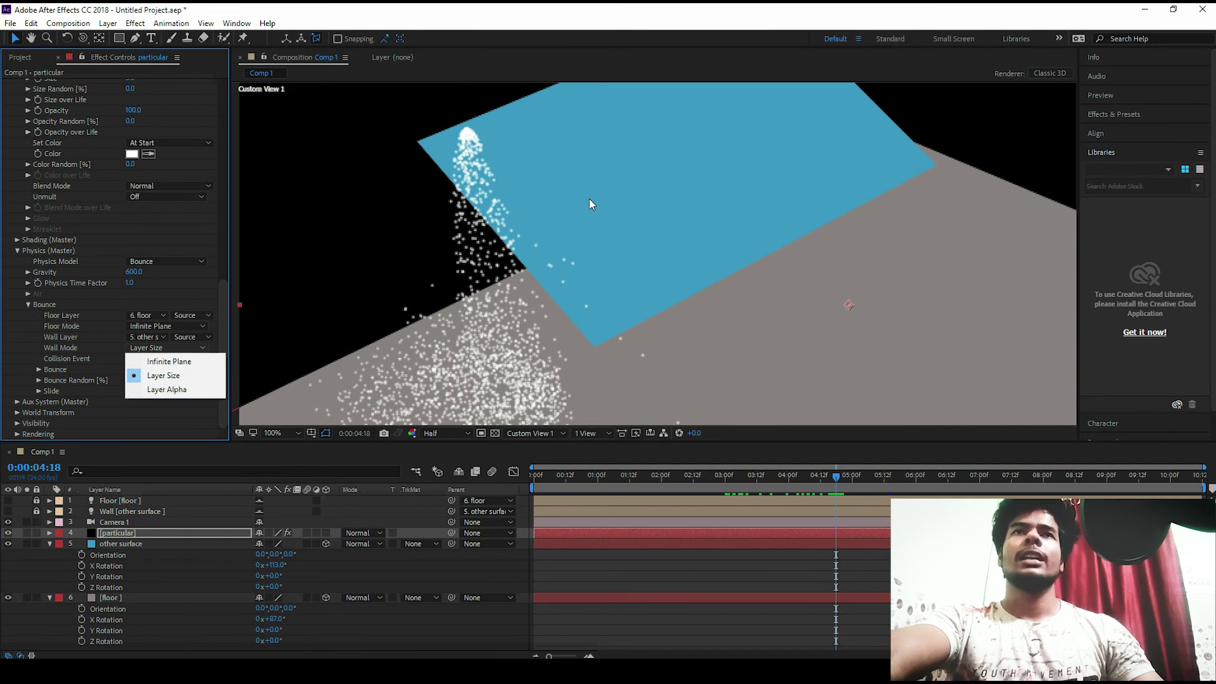
left_click(170, 362)
left_click_drag(701, 185, 657, 204)
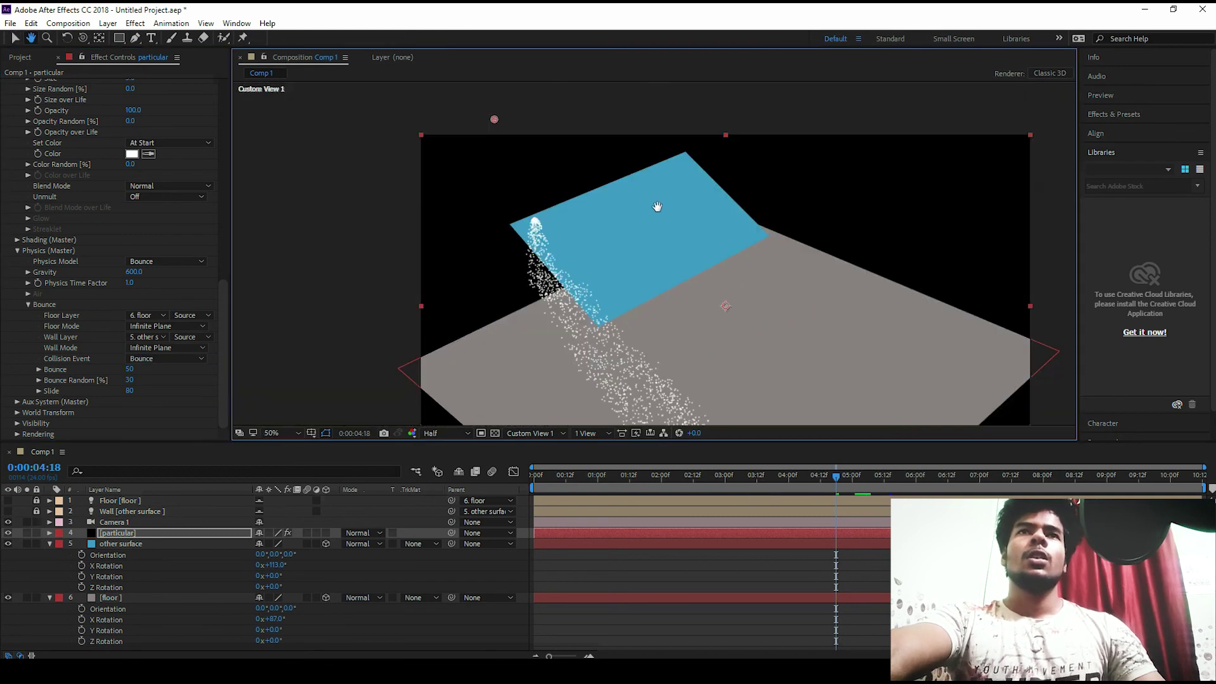
Move the particle emitter back over the other surface layer by setting its Position X to 865
scroll(189, 180, "up", 15)
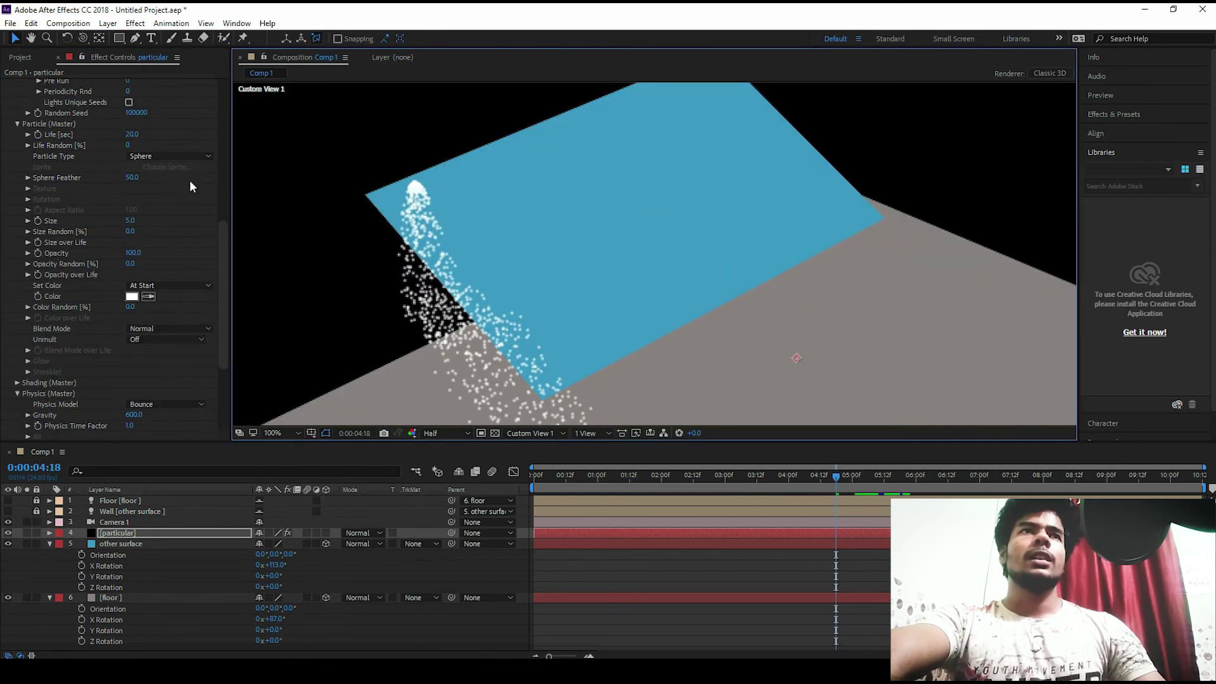
scroll(192, 181, "up", 3)
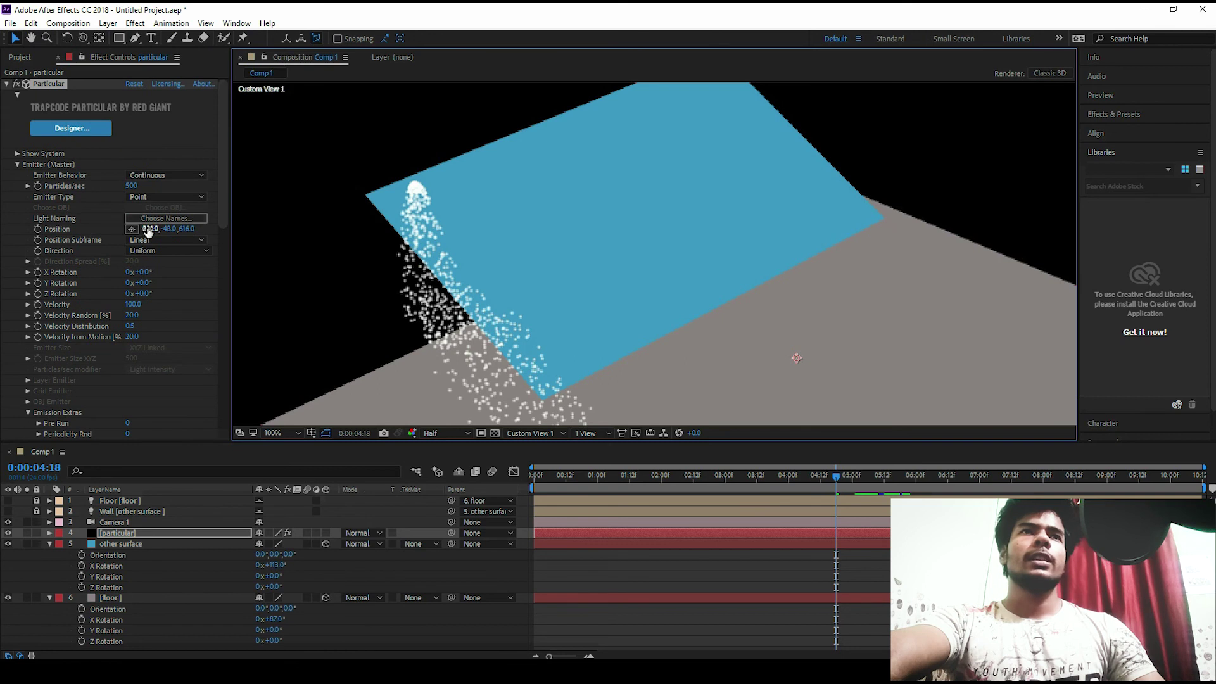
left_click_drag(150, 229, 577, 166)
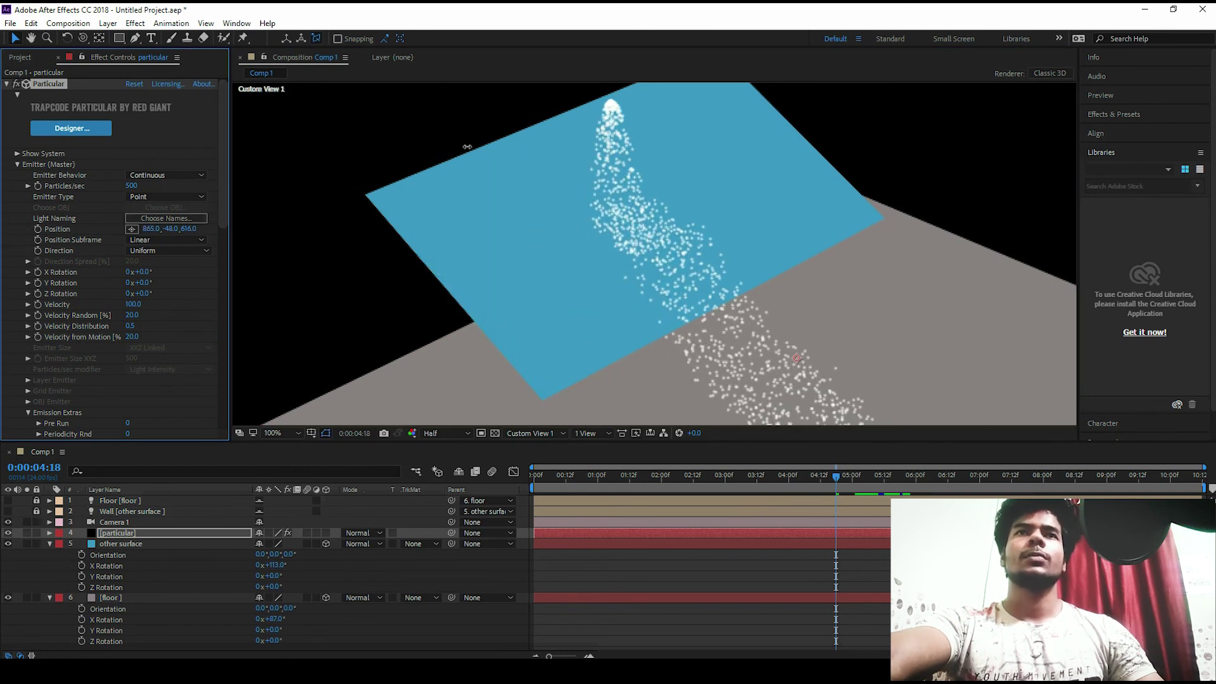
Draw a four-point closed mask with the Pen tool on the other surface layer, where the falling particles land
left_click(135, 38)
left_click(121, 545)
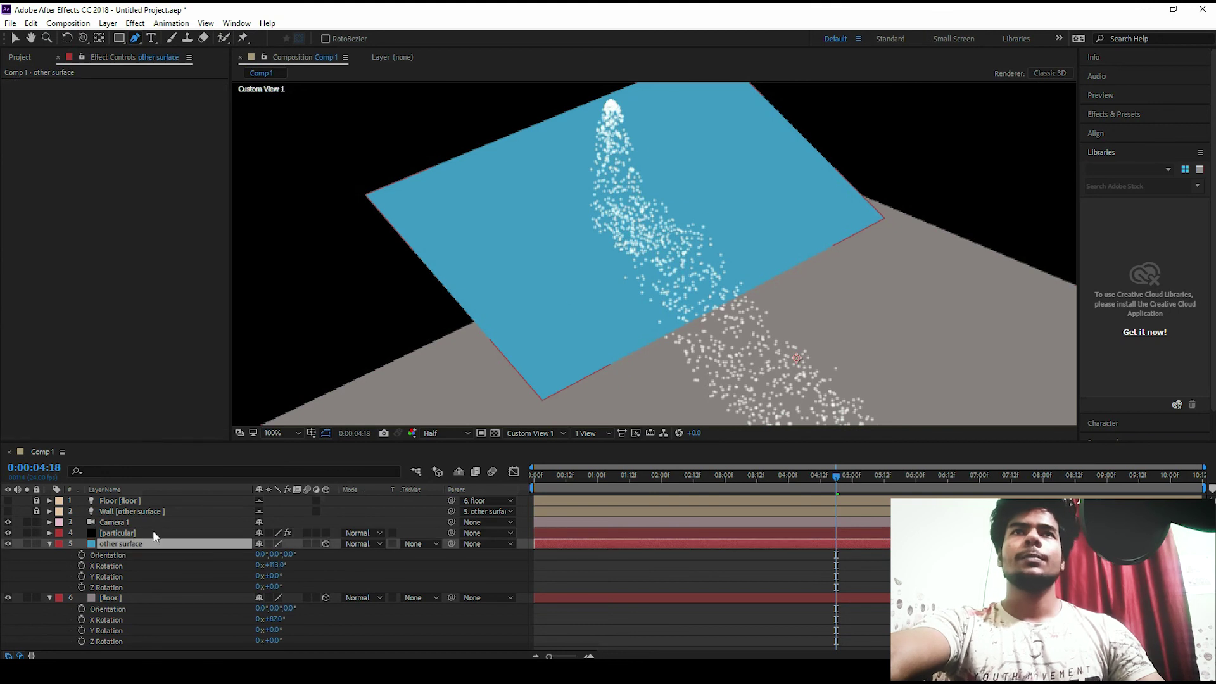
left_click(587, 214)
left_click(627, 188)
left_click(652, 236)
left_click(611, 266)
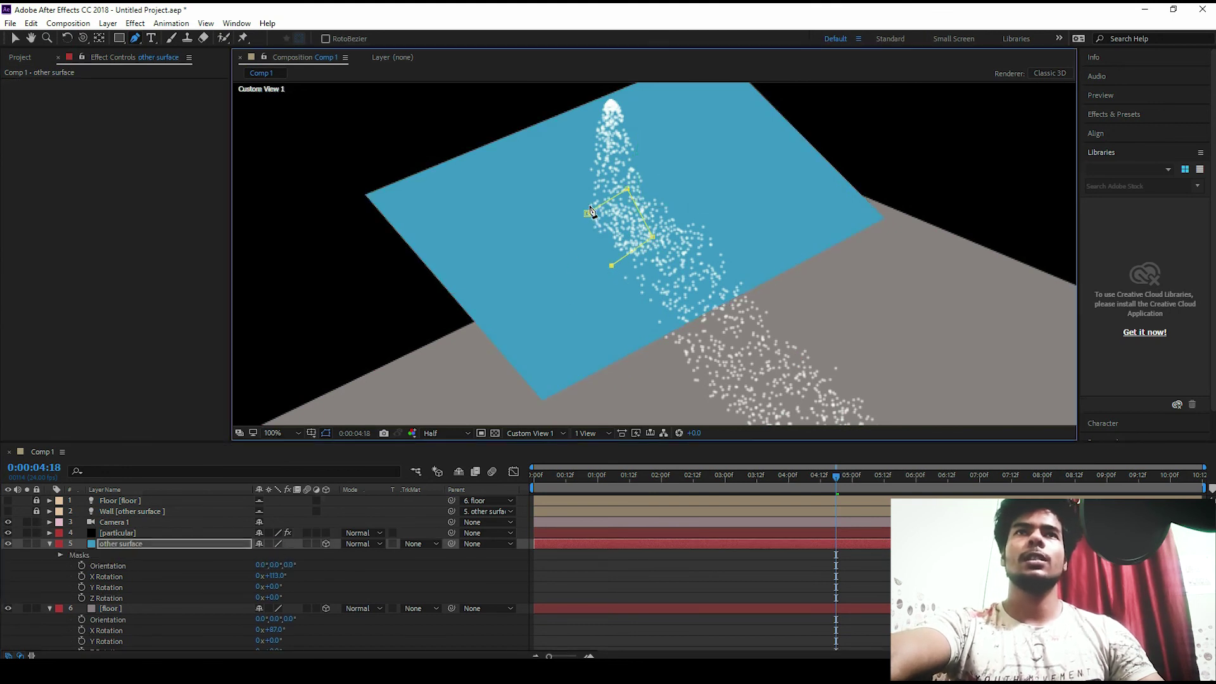
left_click(587, 213)
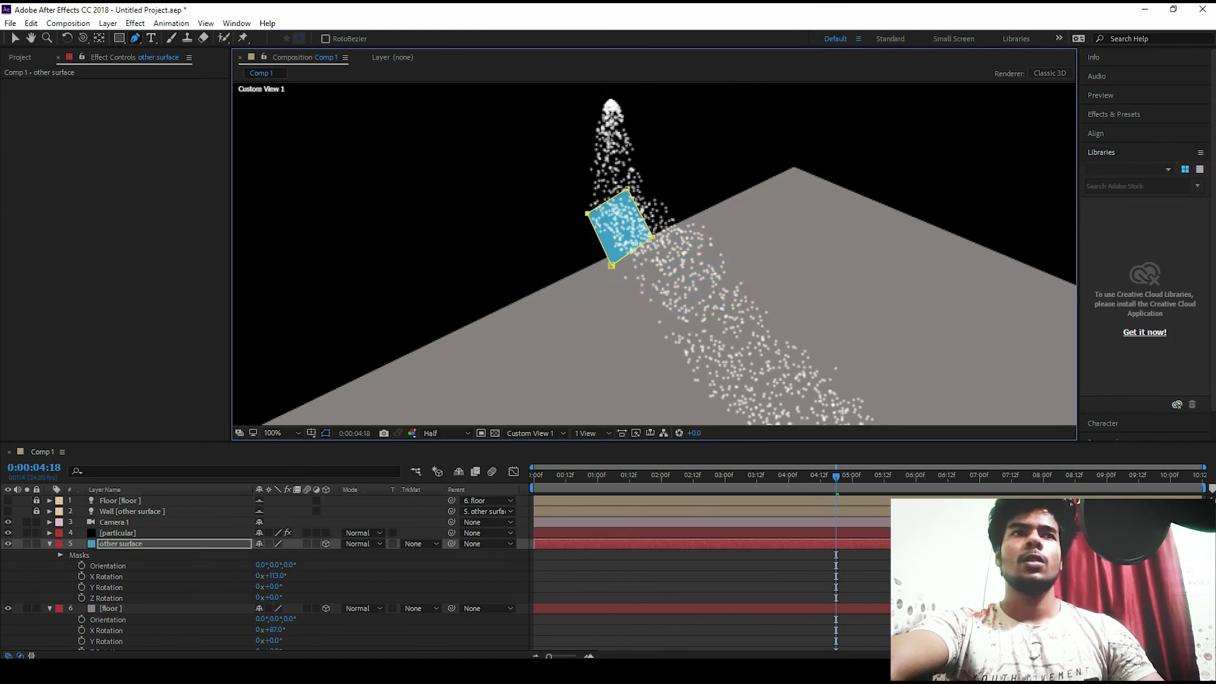
Reveal the new mask's properties on the other surface layer and set its mode to Subtract
scroll(141, 576, "down", 1)
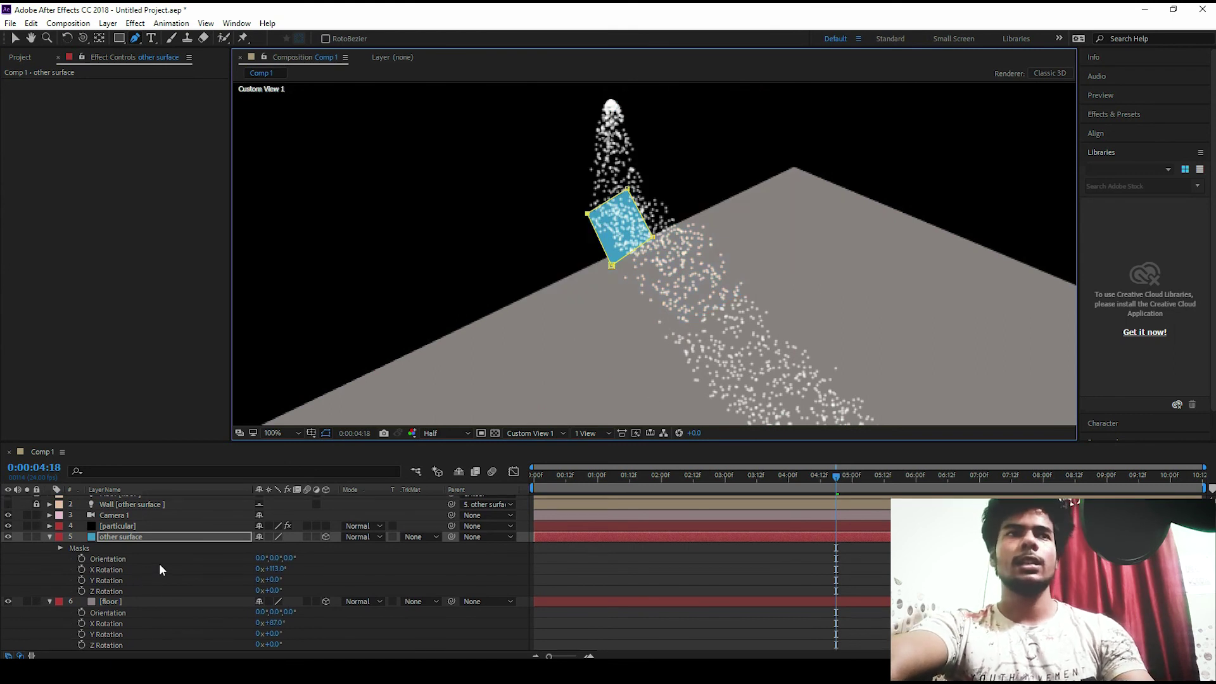
key("m")
key("m")
left_click(289, 555)
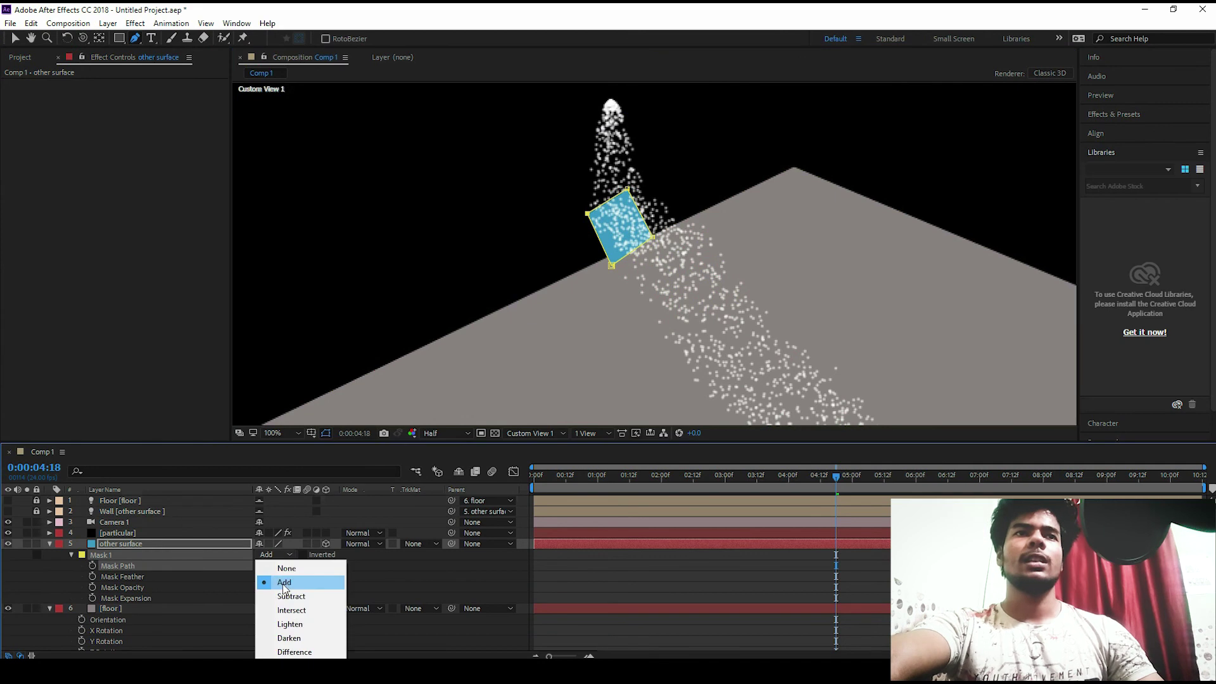
left_click(291, 593)
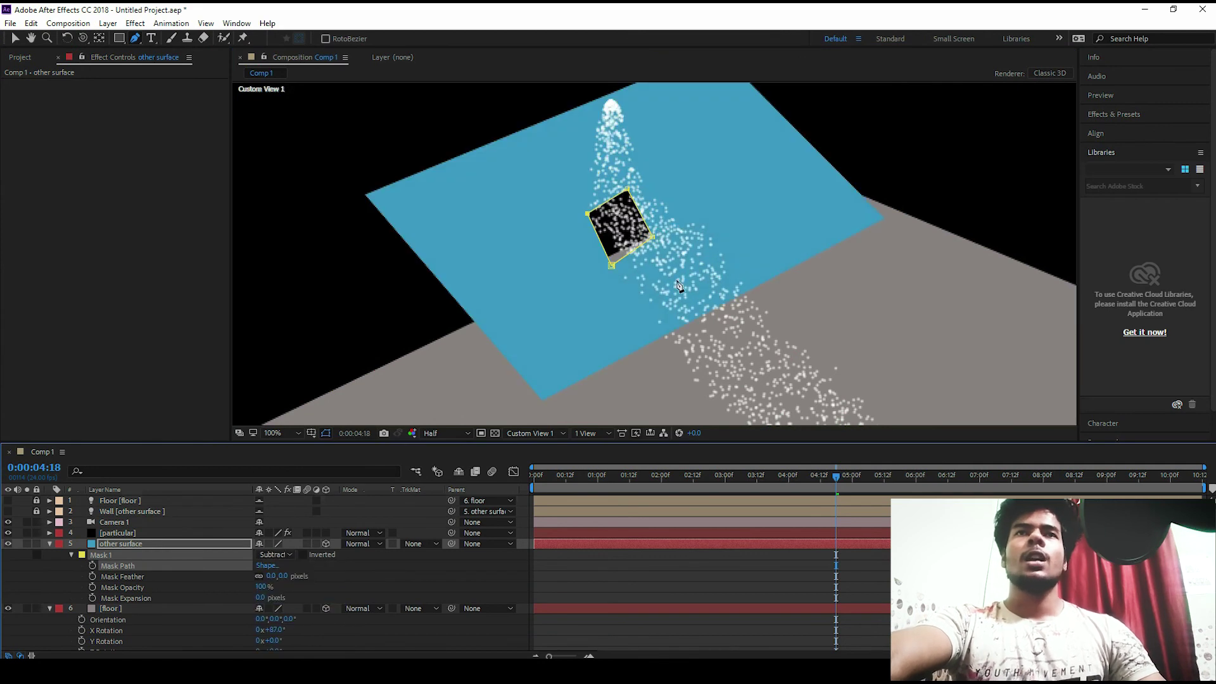
Preview the particle fall over the masked hole from about 0:00:02:18
key("v")
left_click(709, 476)
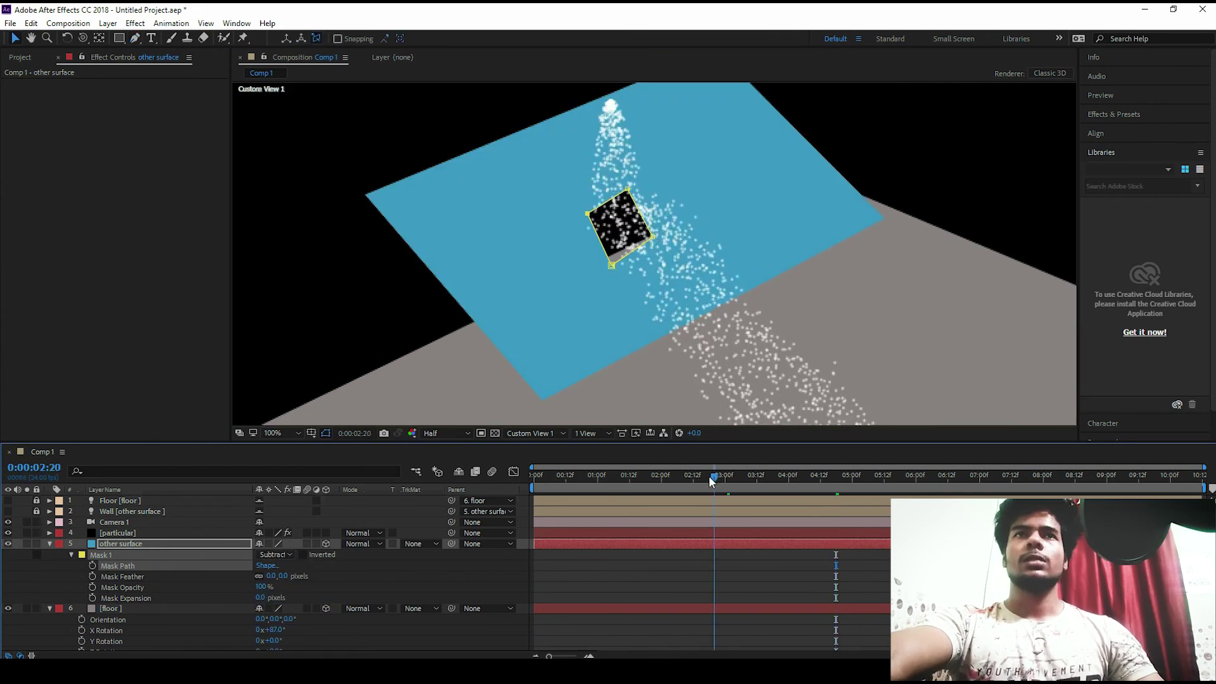
key("space")
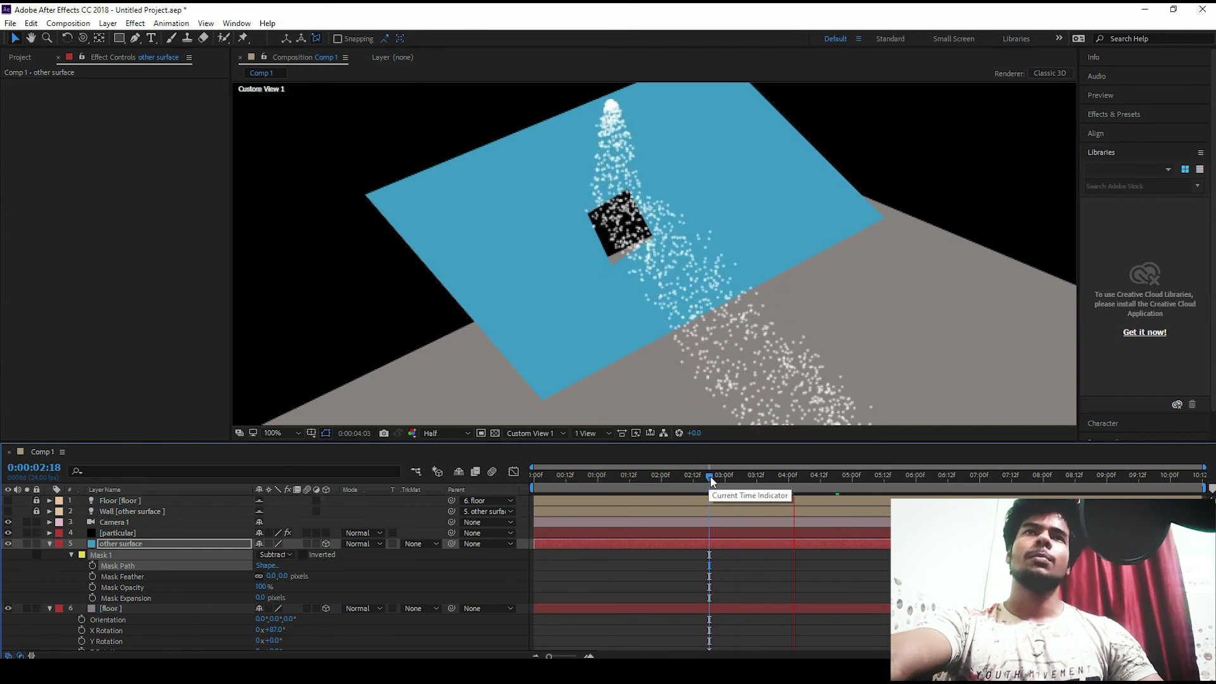
key("space")
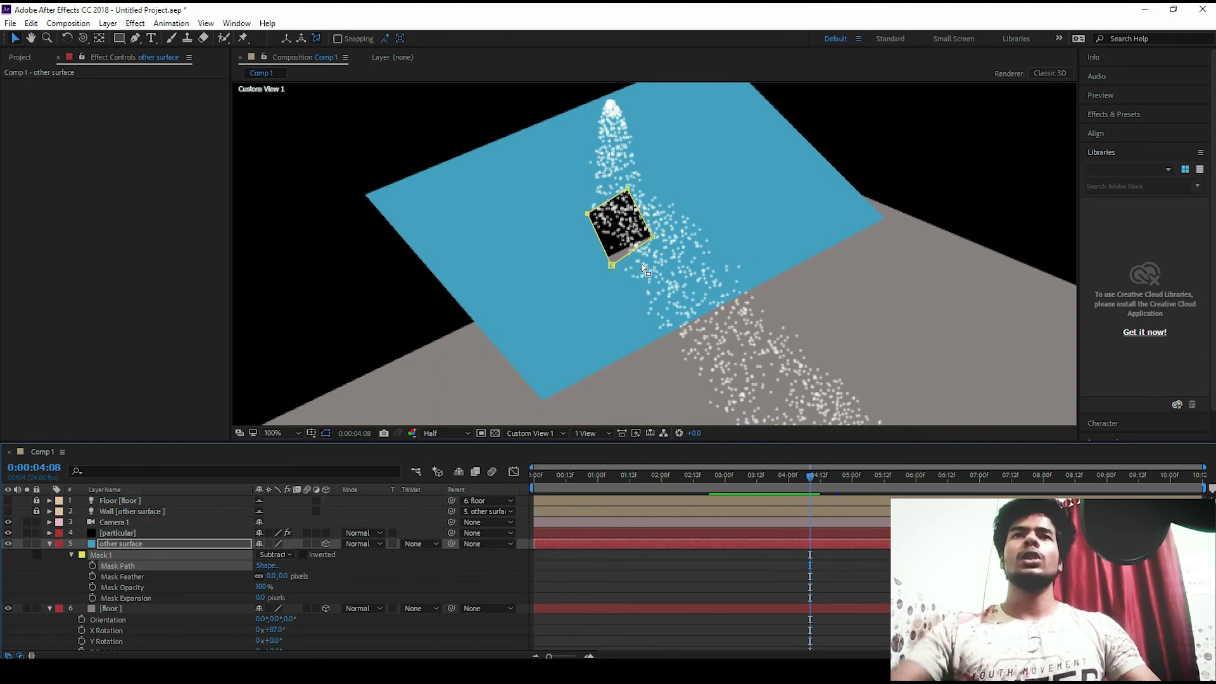
Set the Wall Mode in the particular layer's Bounce settings to Layer Alpha
left_click(134, 530)
scroll(112, 248, "down", 8)
scroll(102, 236, "down", 5)
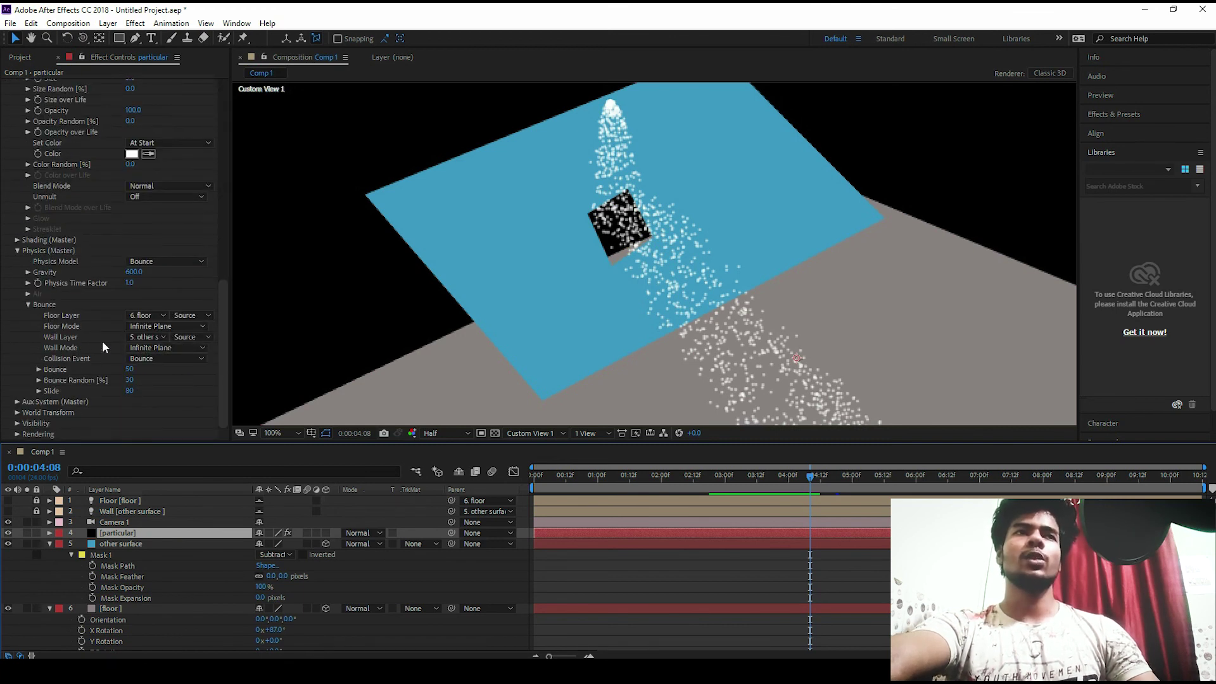
left_click(164, 336)
left_click(124, 339)
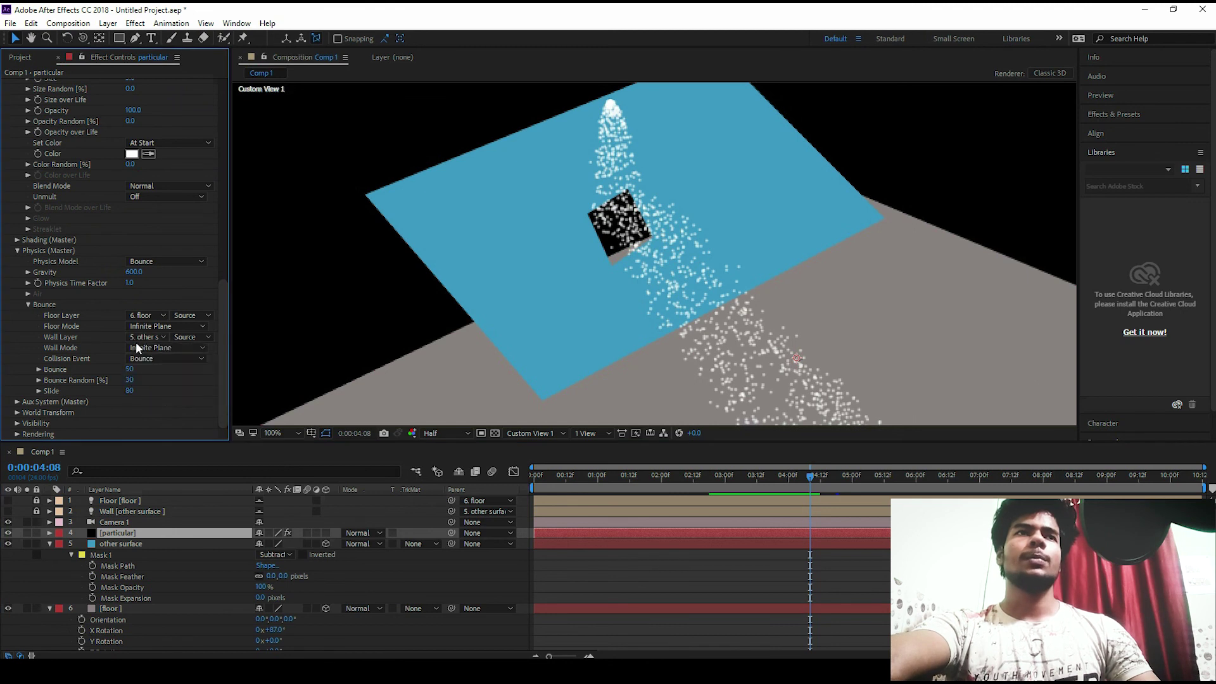
left_click(166, 347)
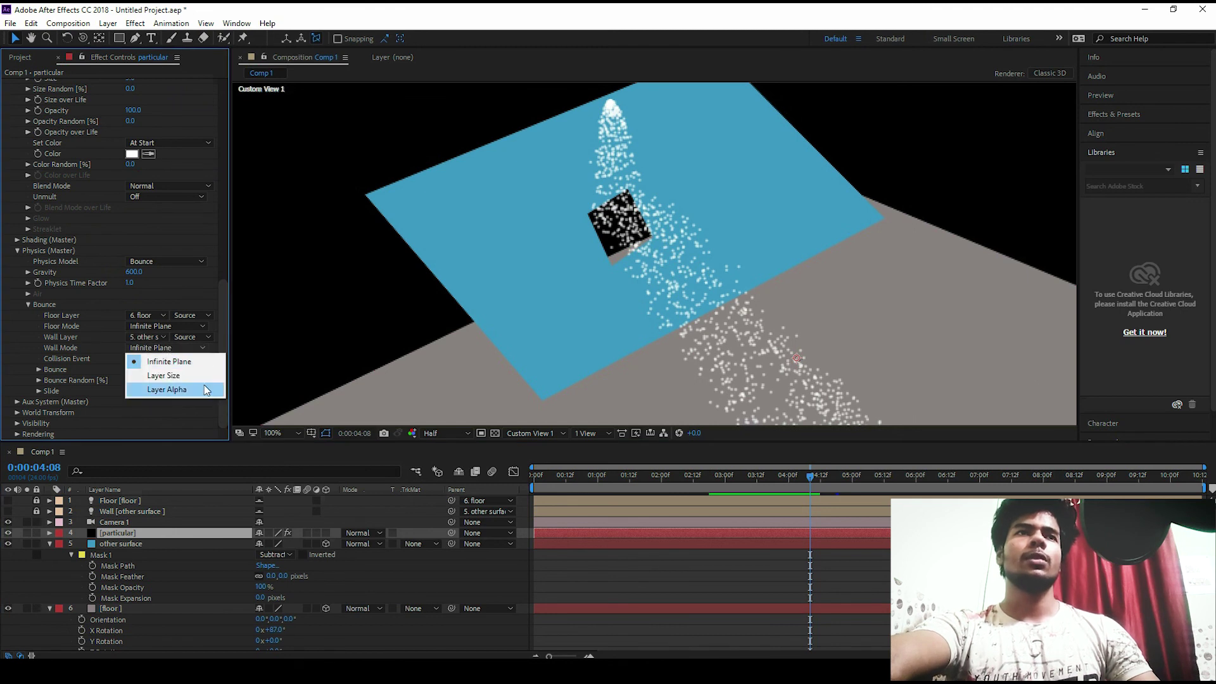
left_click(186, 389)
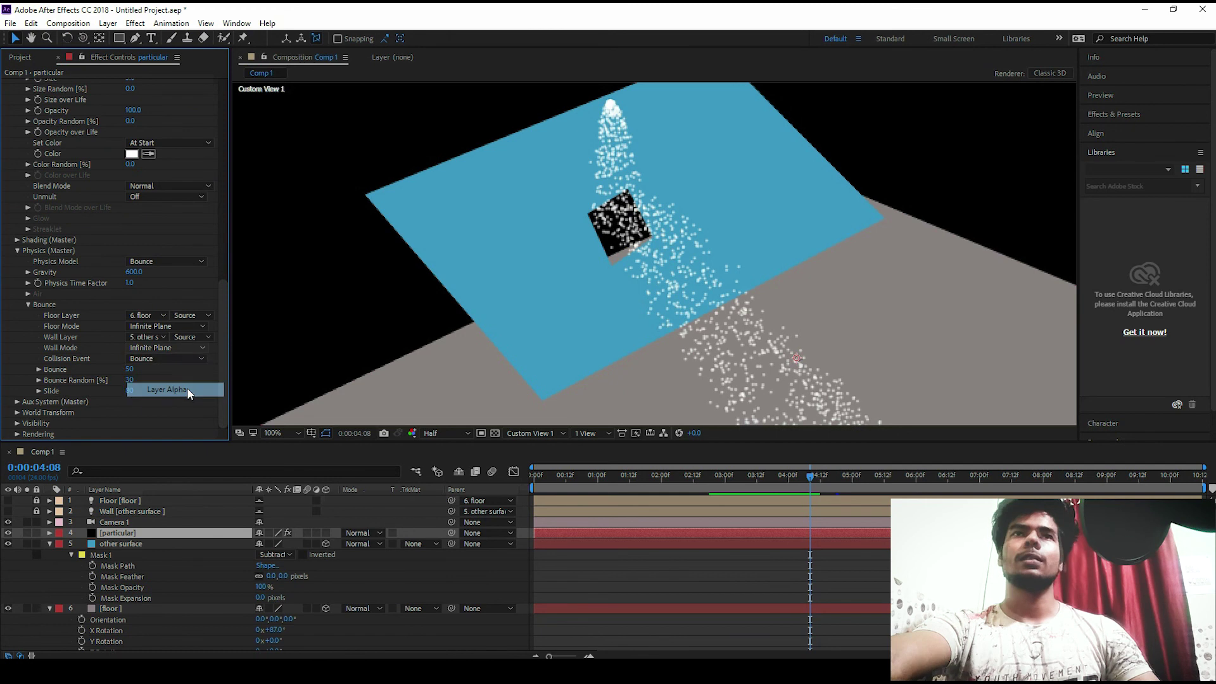
Set the Wall Layer's source option to Masks and preview the particles falling through the hole
left_click(195, 336)
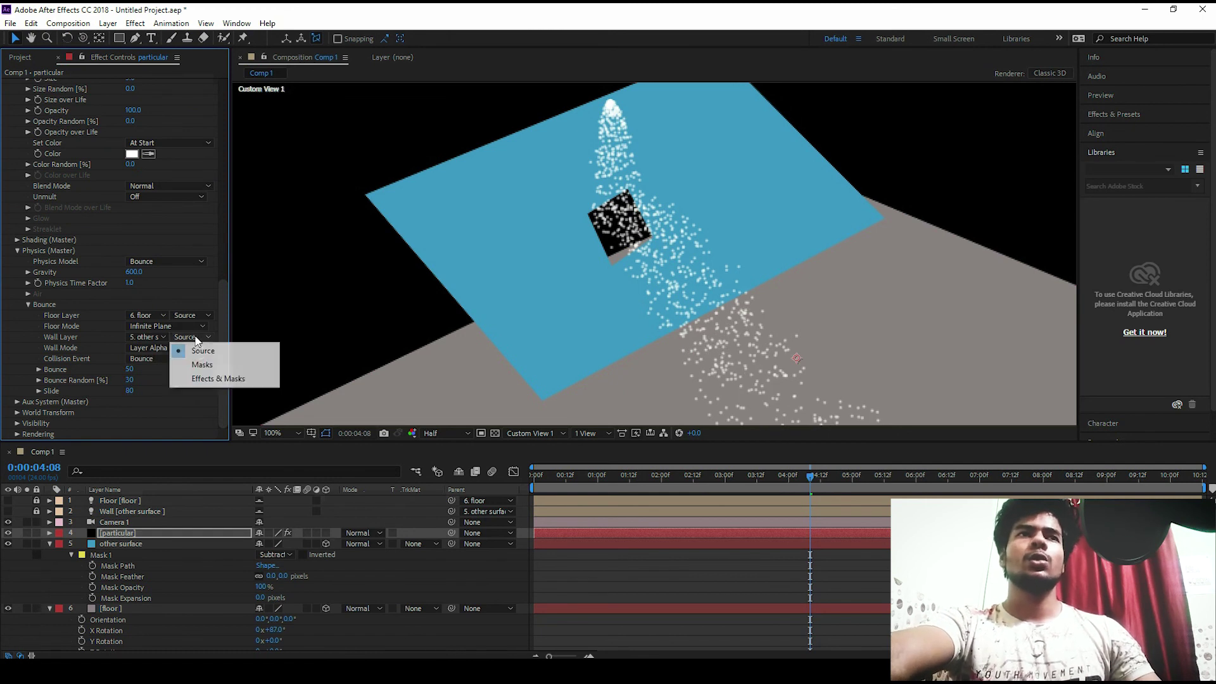
left_click(216, 364)
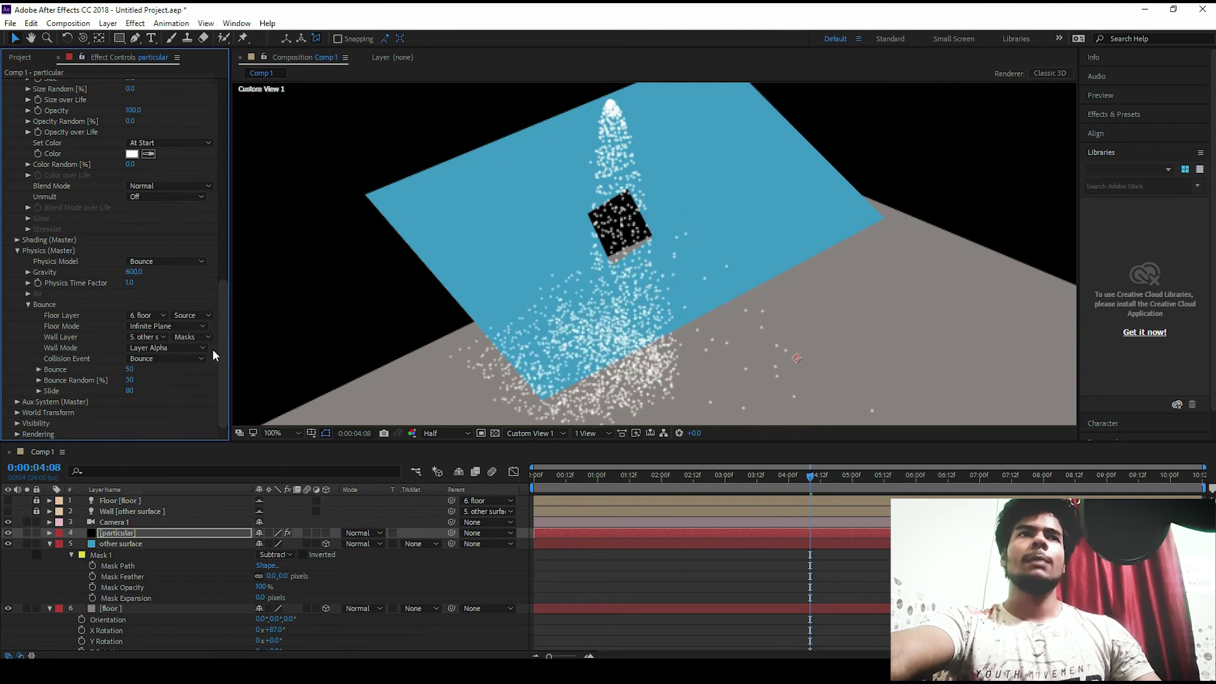
left_click(200, 337)
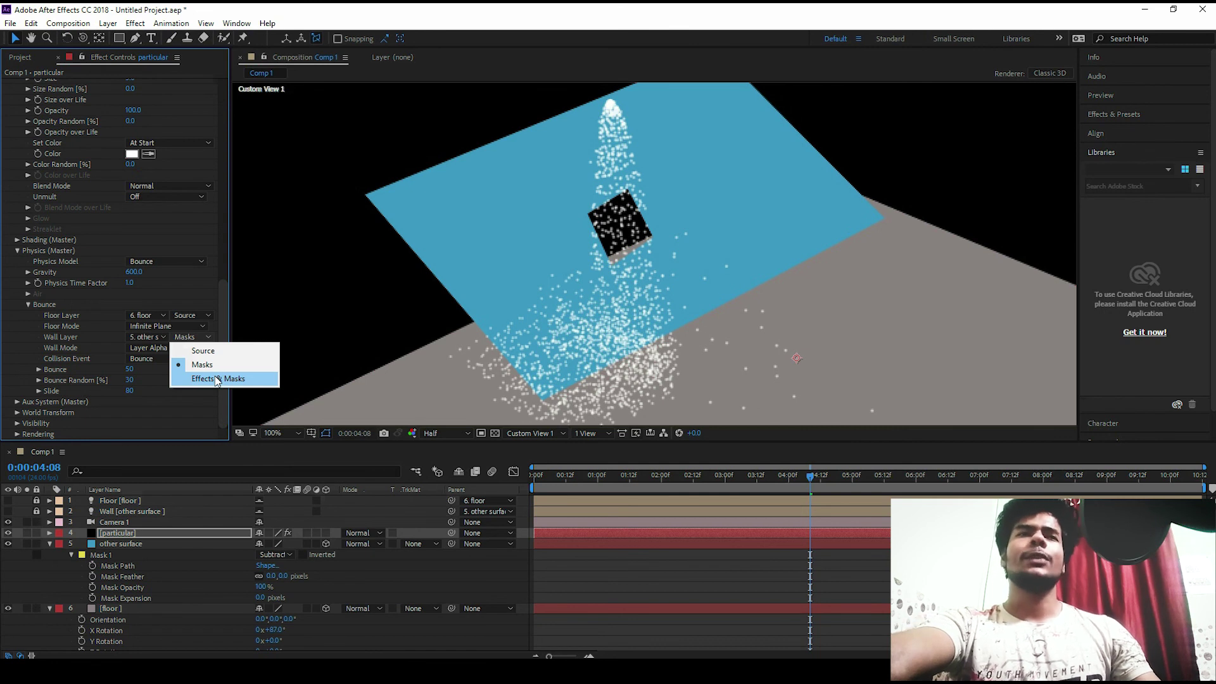
left_click(202, 364)
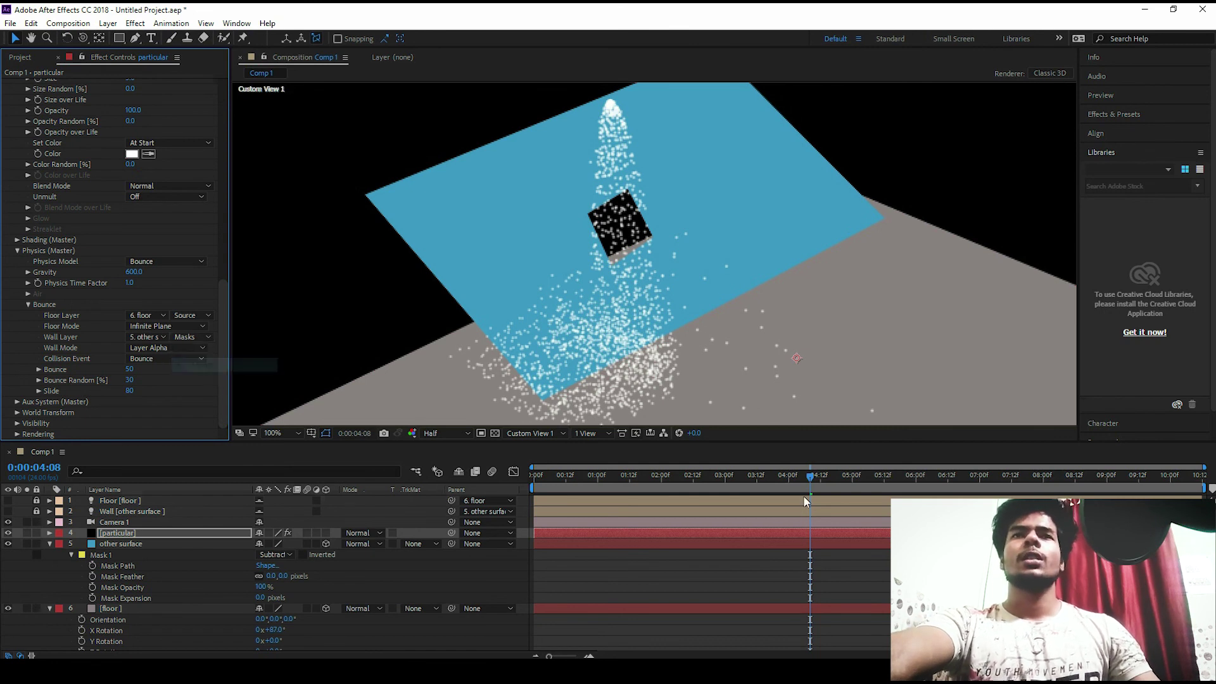
left_click_drag(786, 480, 743, 476)
key("space")
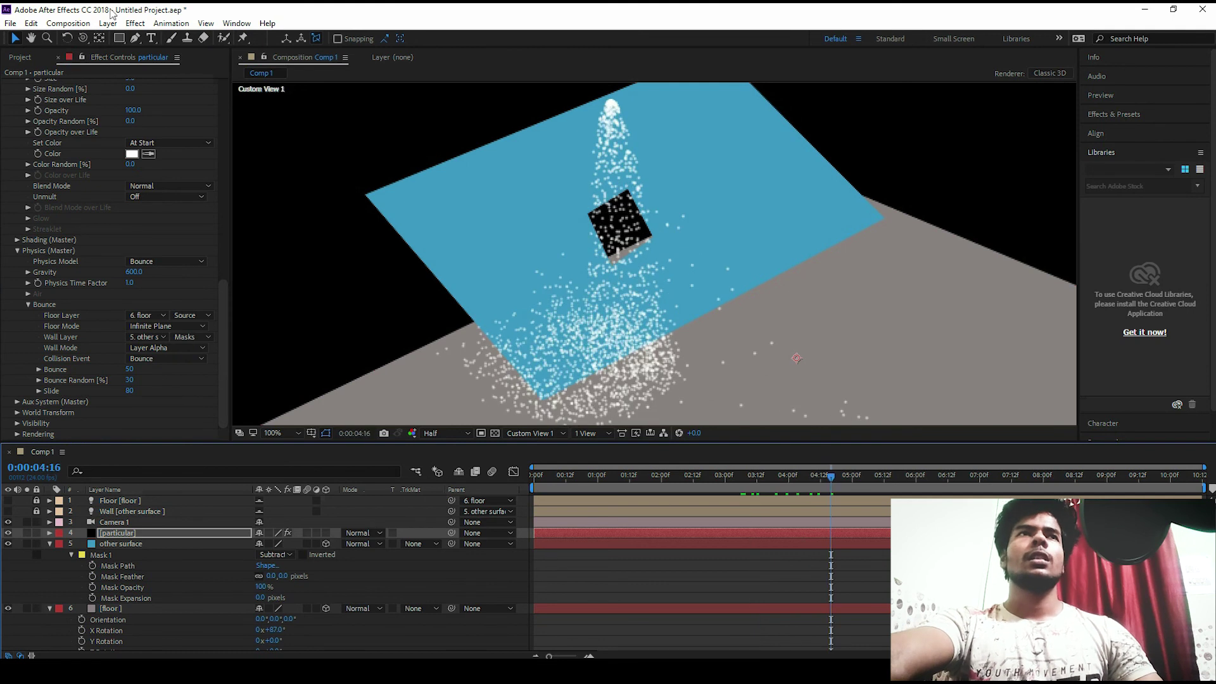
View more of the floor and examine the Floor Layer and Floor Mode options in the particular layer's Bounce settings
key("c")
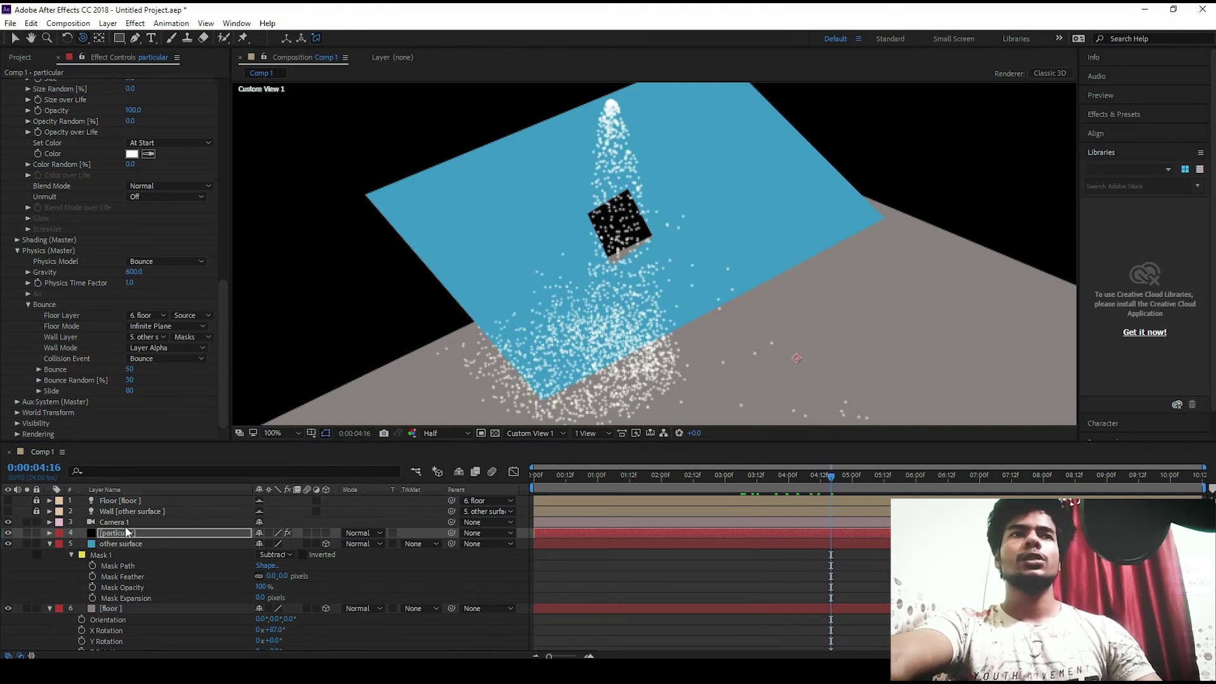
left_click(125, 523)
left_click_drag(671, 243, 649, 254)
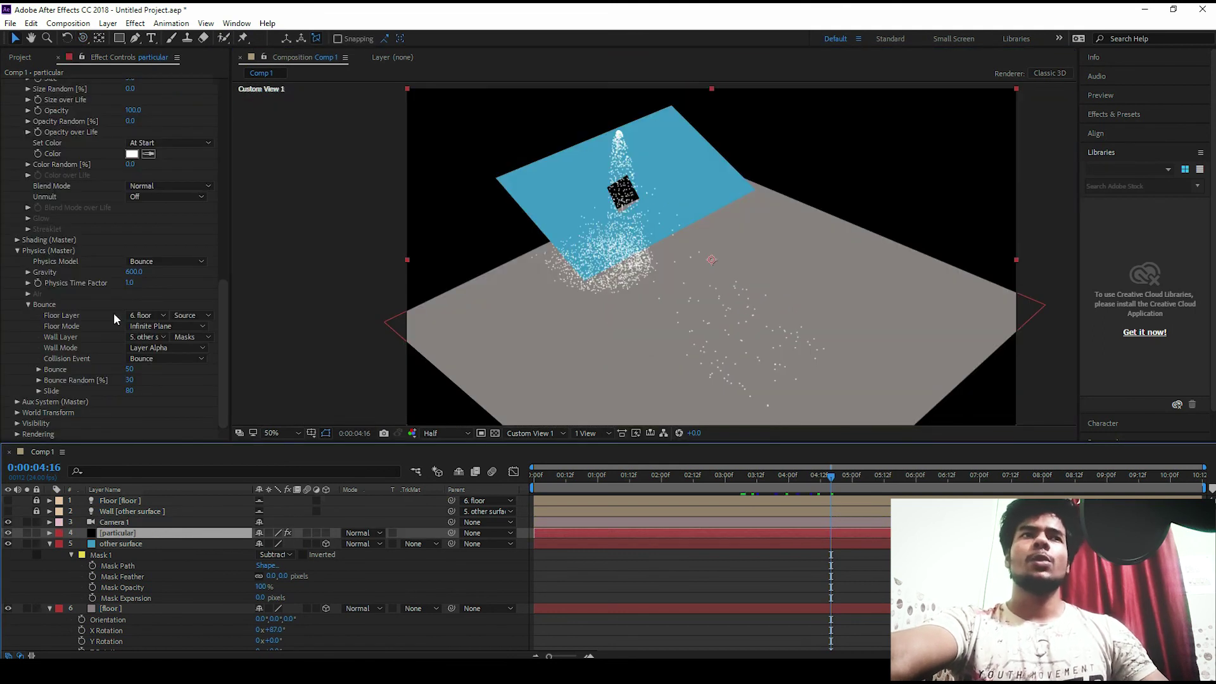
left_click(142, 313)
left_click(156, 377)
left_click(166, 325)
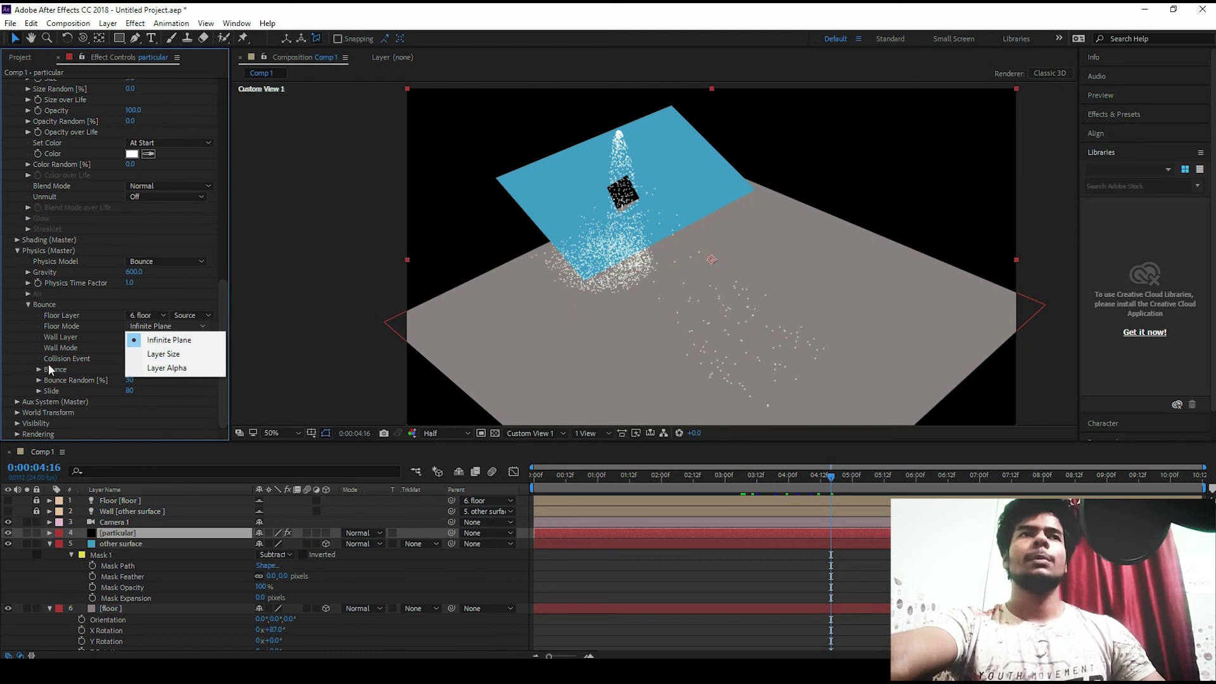
left_click(70, 348)
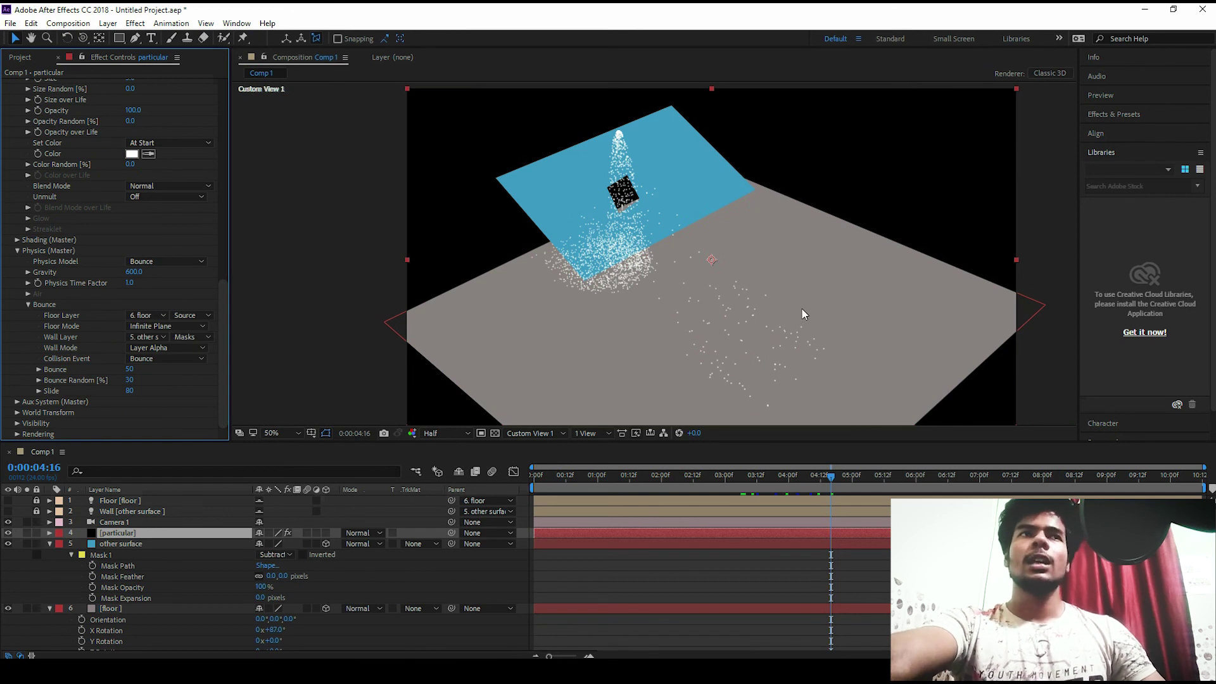
Try Slide as the Collision Event and scrub through the animation to preview it
left_click(162, 358)
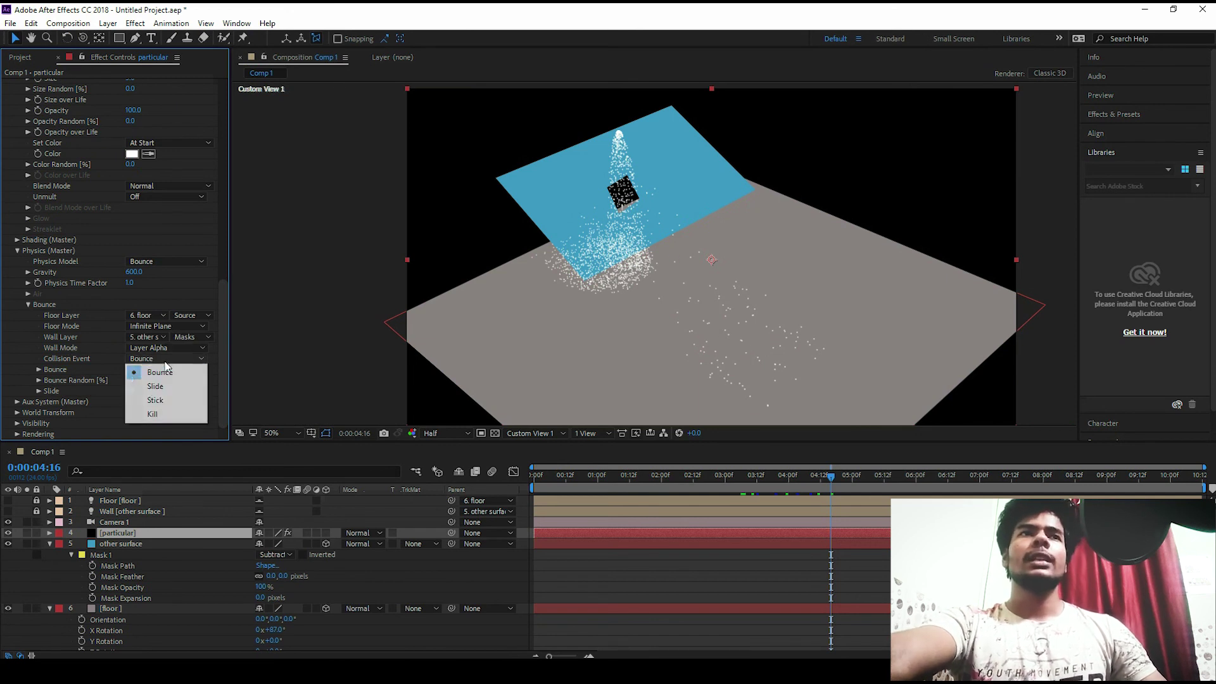
left_click(198, 386)
left_click_drag(686, 491, 828, 491)
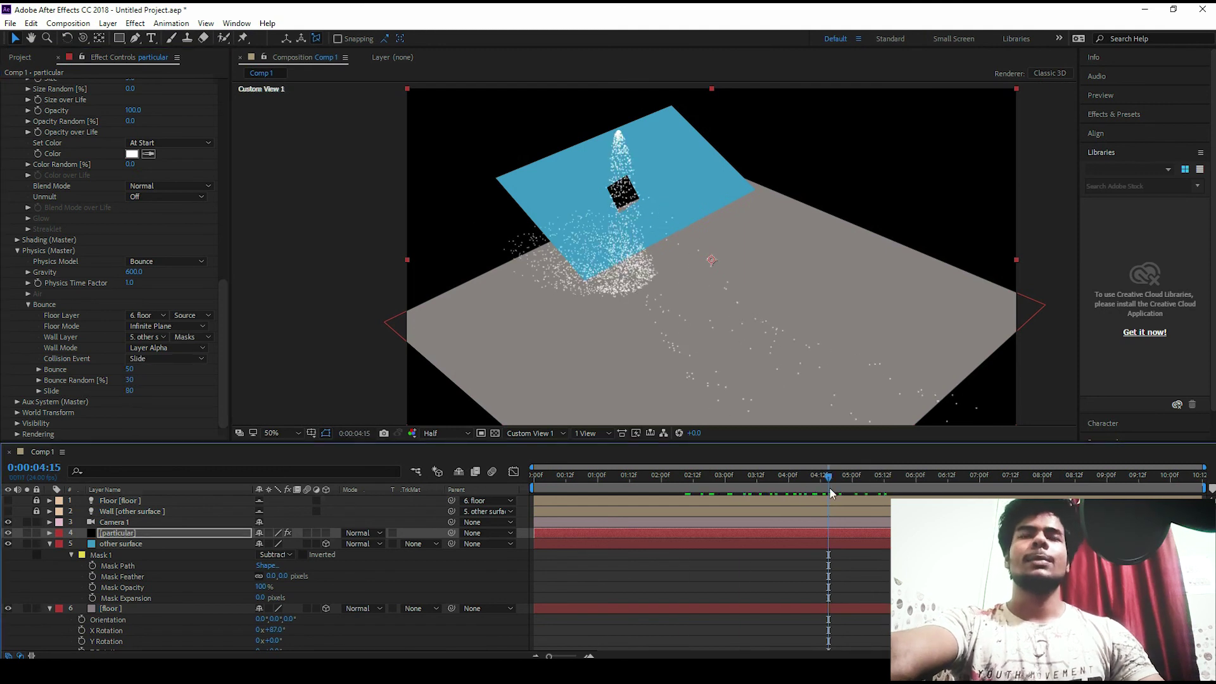
Try Stick as the Collision Event and preview the particles up to 0:00:06:06
left_click(159, 358)
left_click(159, 400)
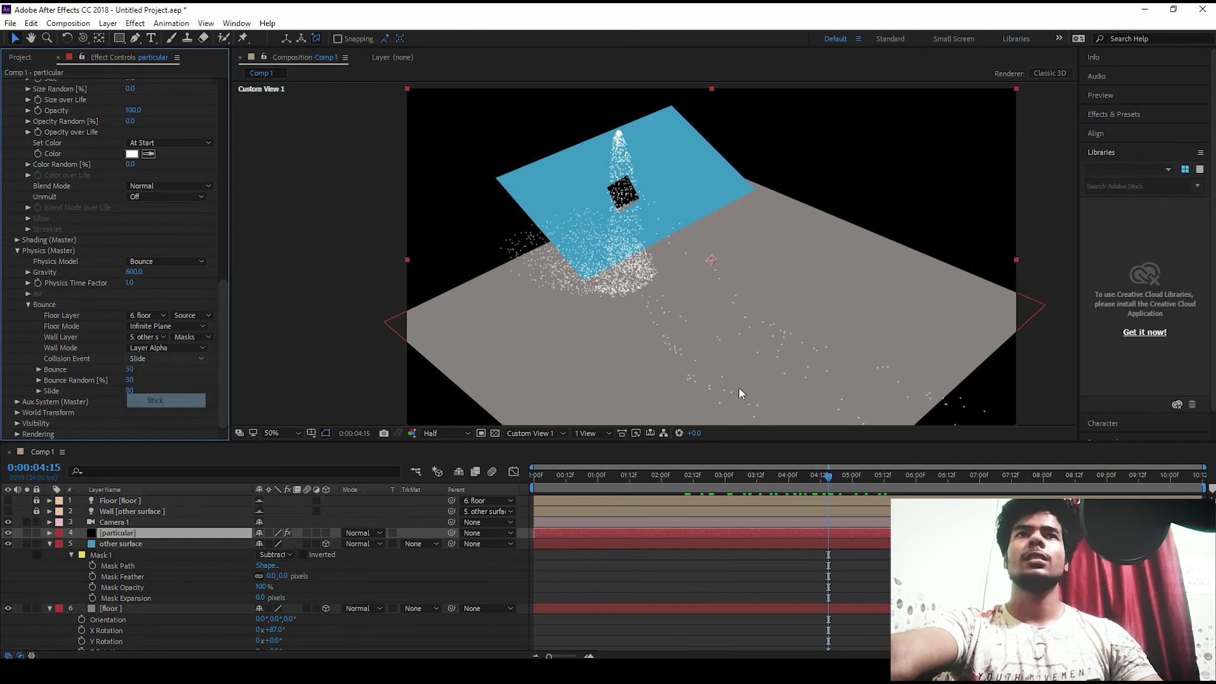
left_click_drag(815, 481, 782, 481)
left_click(932, 482)
Try Kill as the Collision Event and preview the particles hitting the surfaces
left_click(165, 364)
left_click(166, 359)
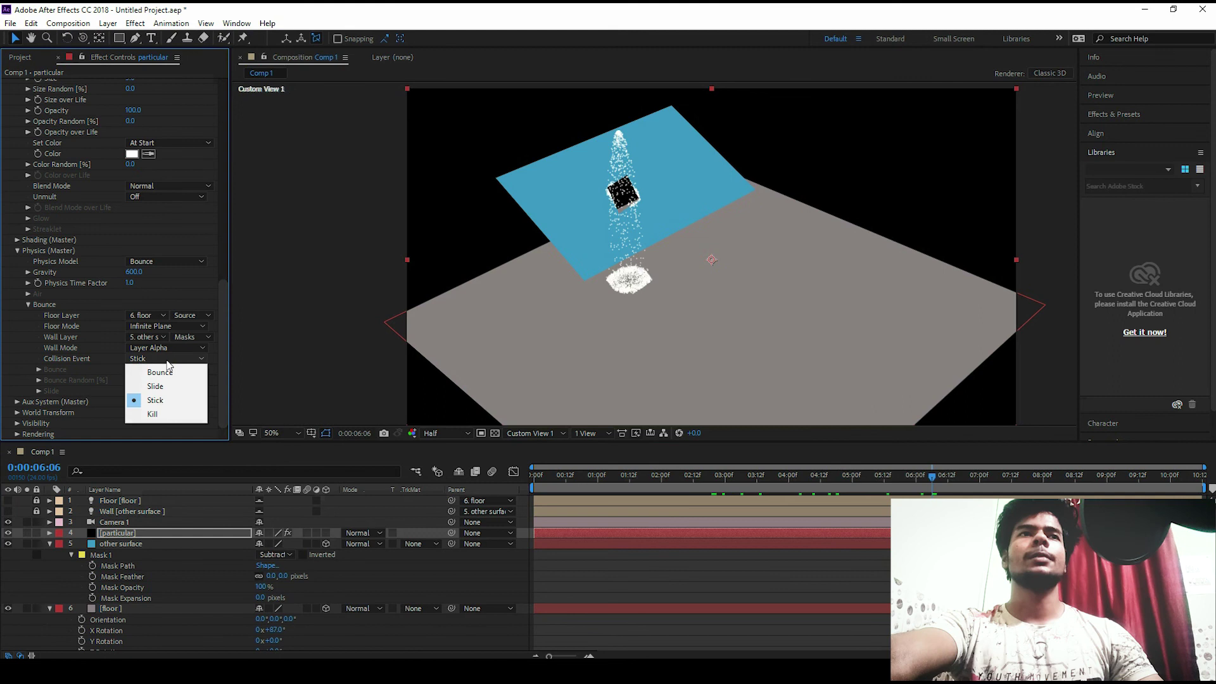
left_click(158, 413)
key("space")
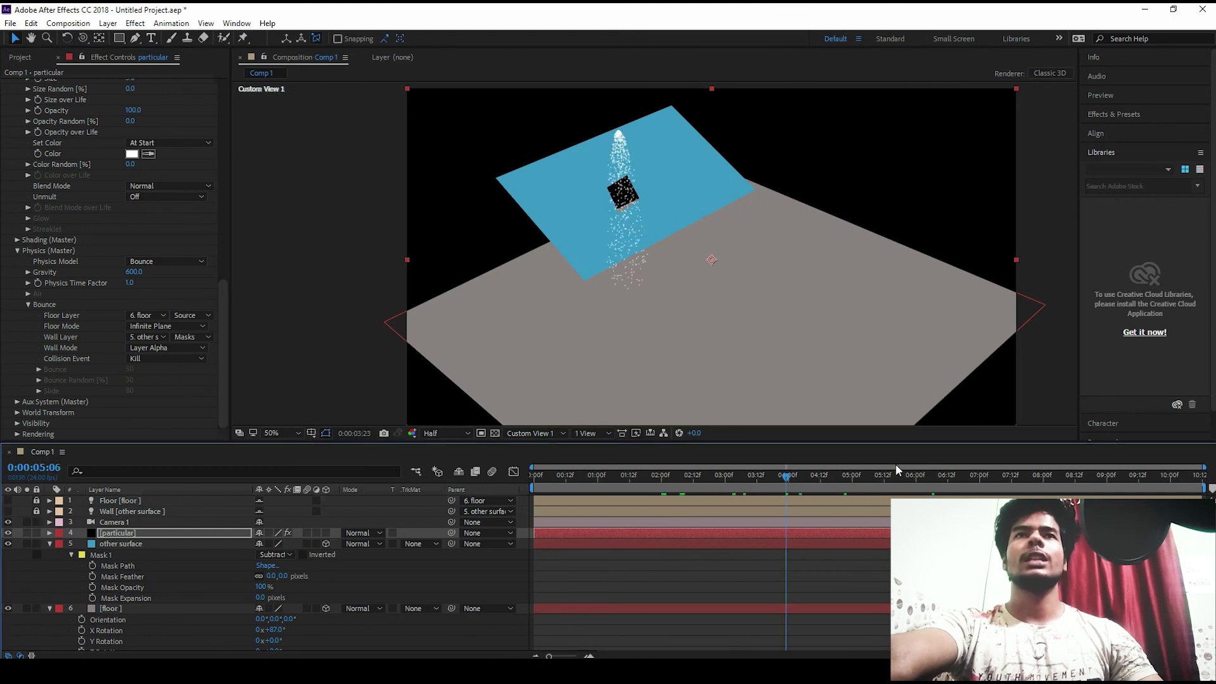
Return the Collision Event to Bounce and set the Bounce amount to 34
left_click(167, 358)
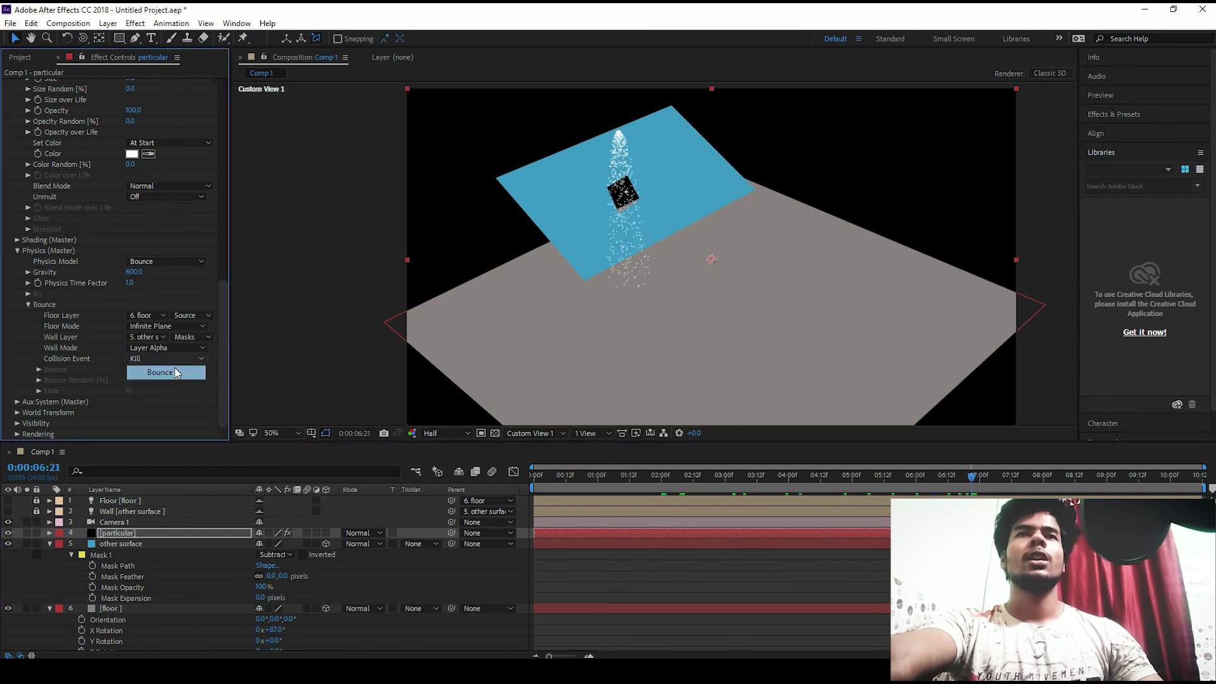
left_click(166, 369)
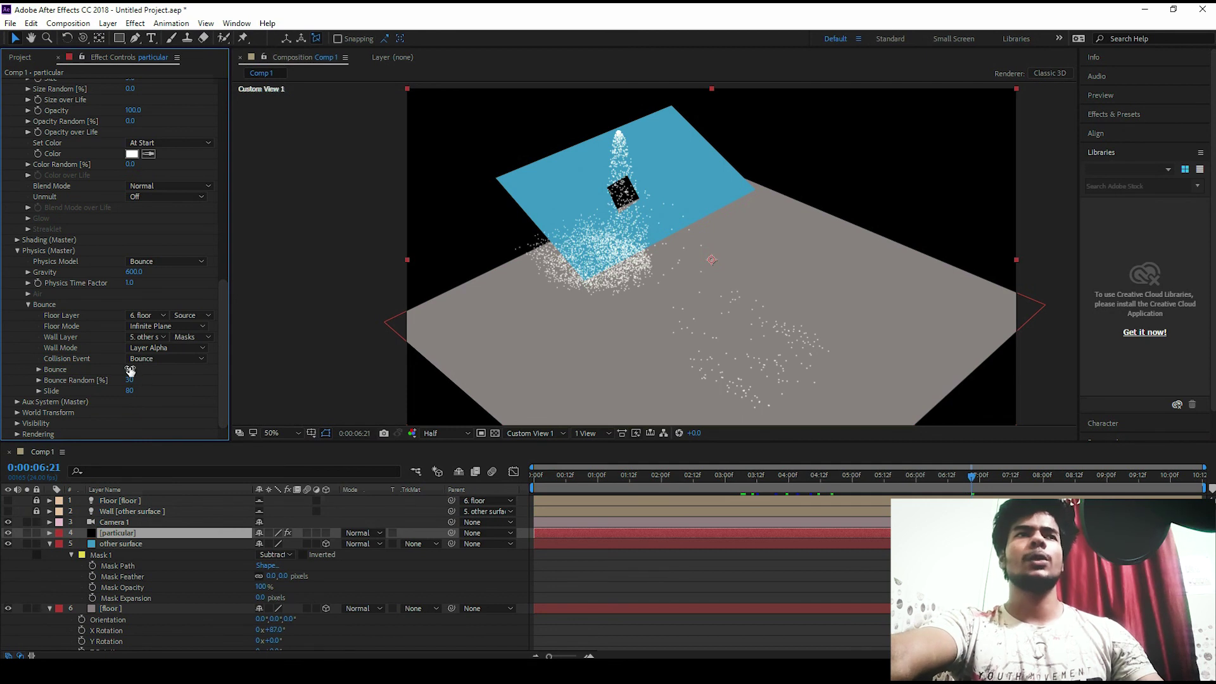
left_click_drag(130, 369, 140, 348)
mouse_move(129, 369)
left_mouse_down()
mouse_move(147, 369)
mouse_move(130, 370)
left_mouse_up()
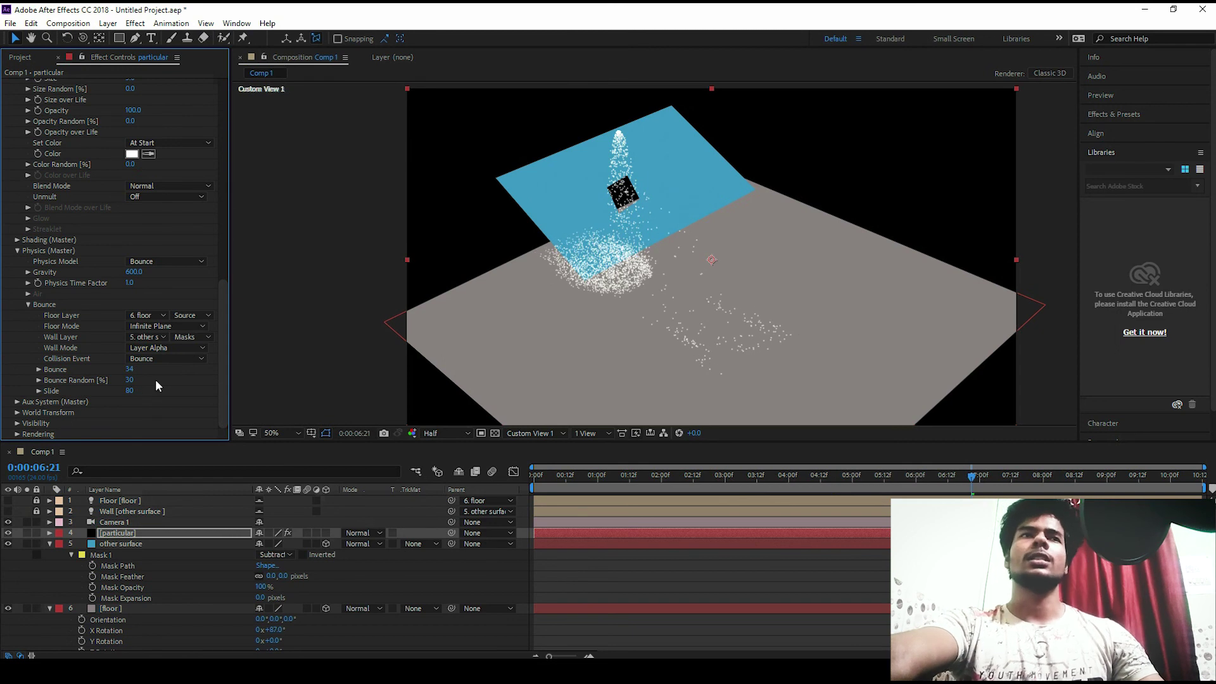